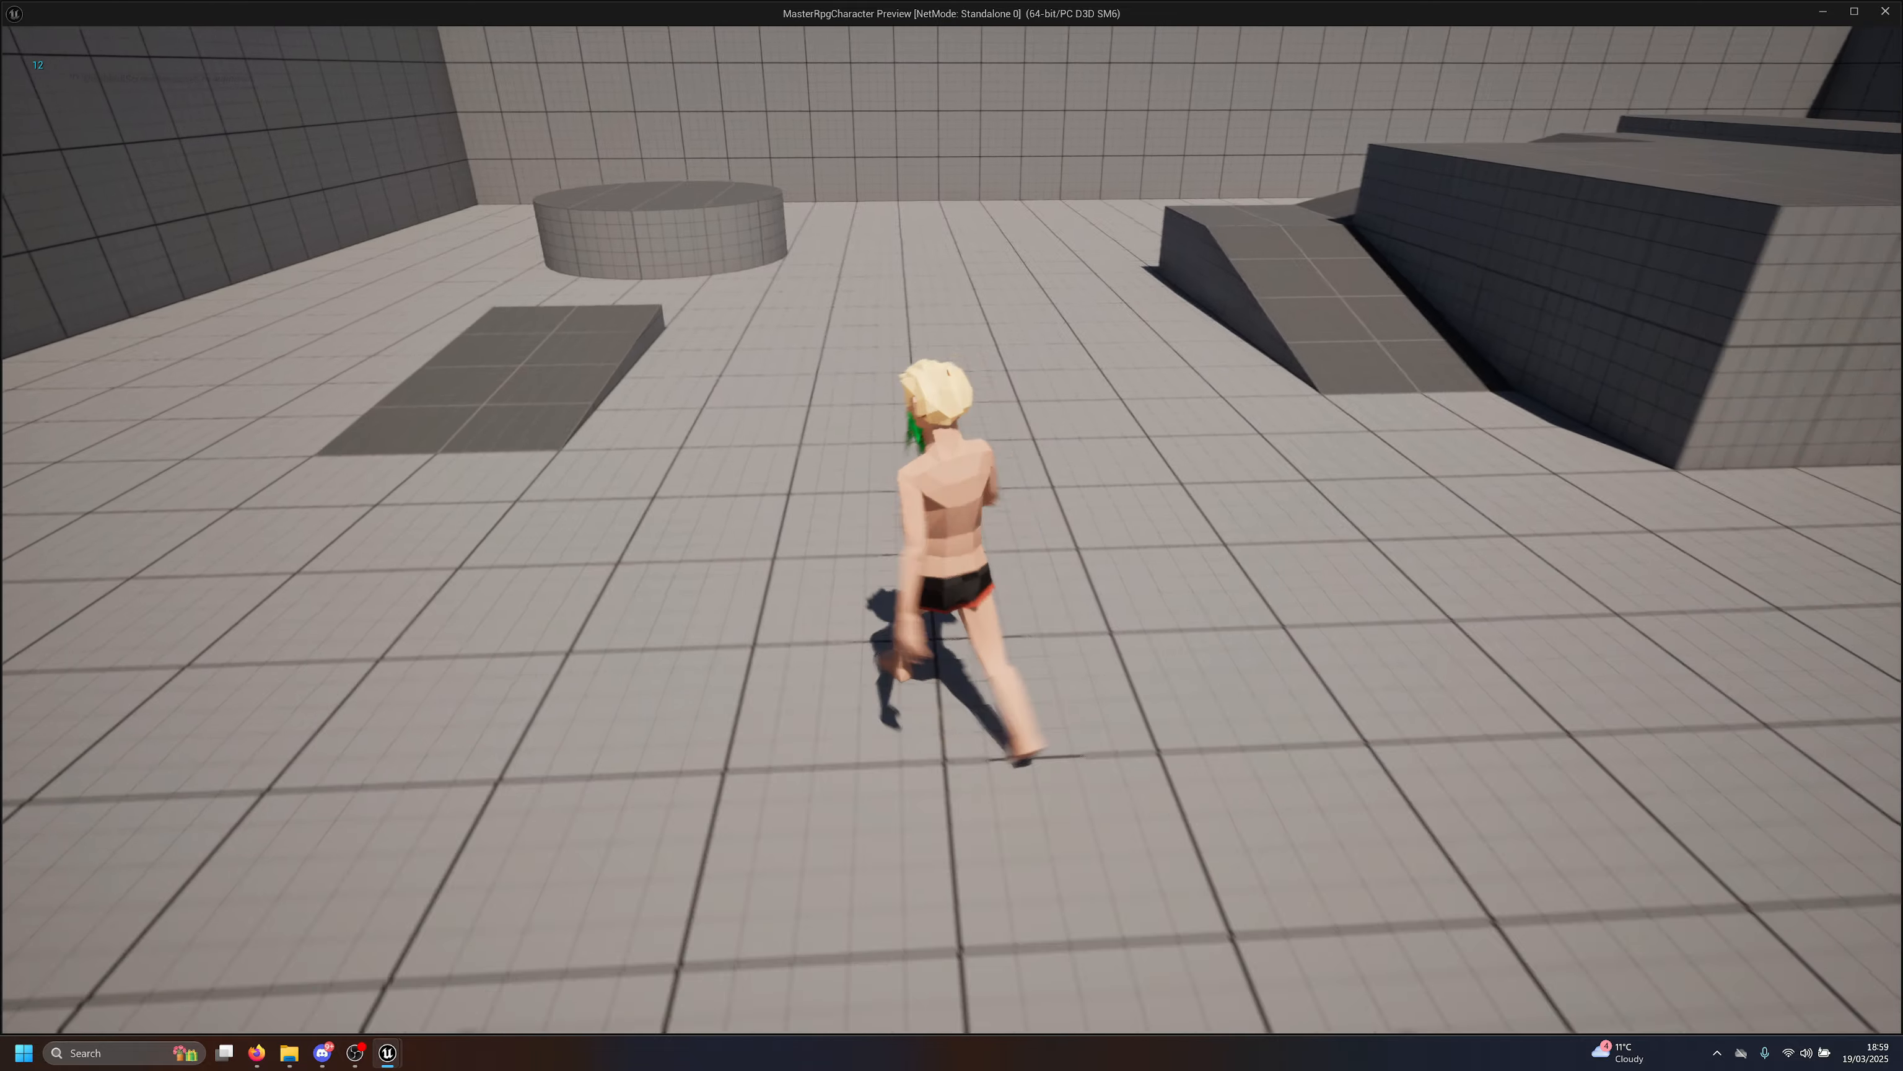
# Run and jump the character around the test level, and end the play preview.
pyautogui.press('a')
pyautogui.press('w')
pyautogui.press('a')
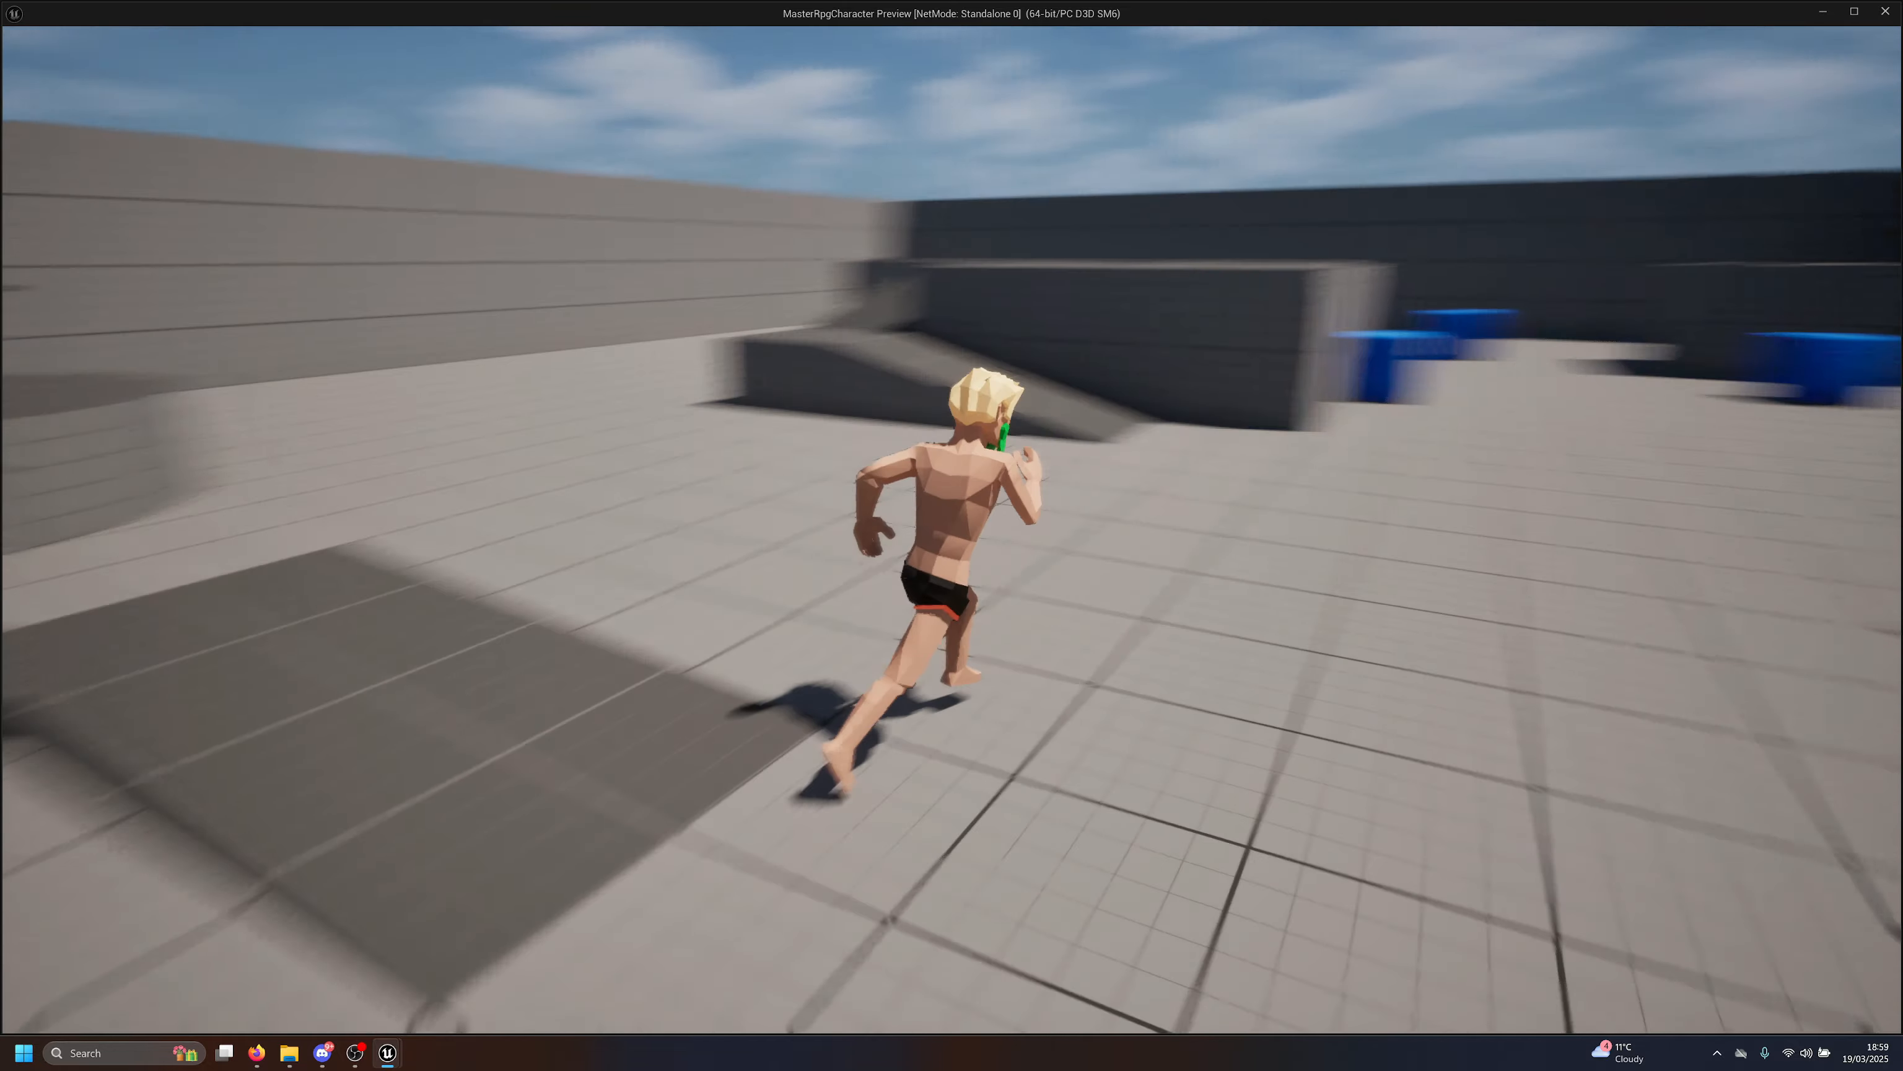
pyautogui.press('space')
pyautogui.press('Escape')
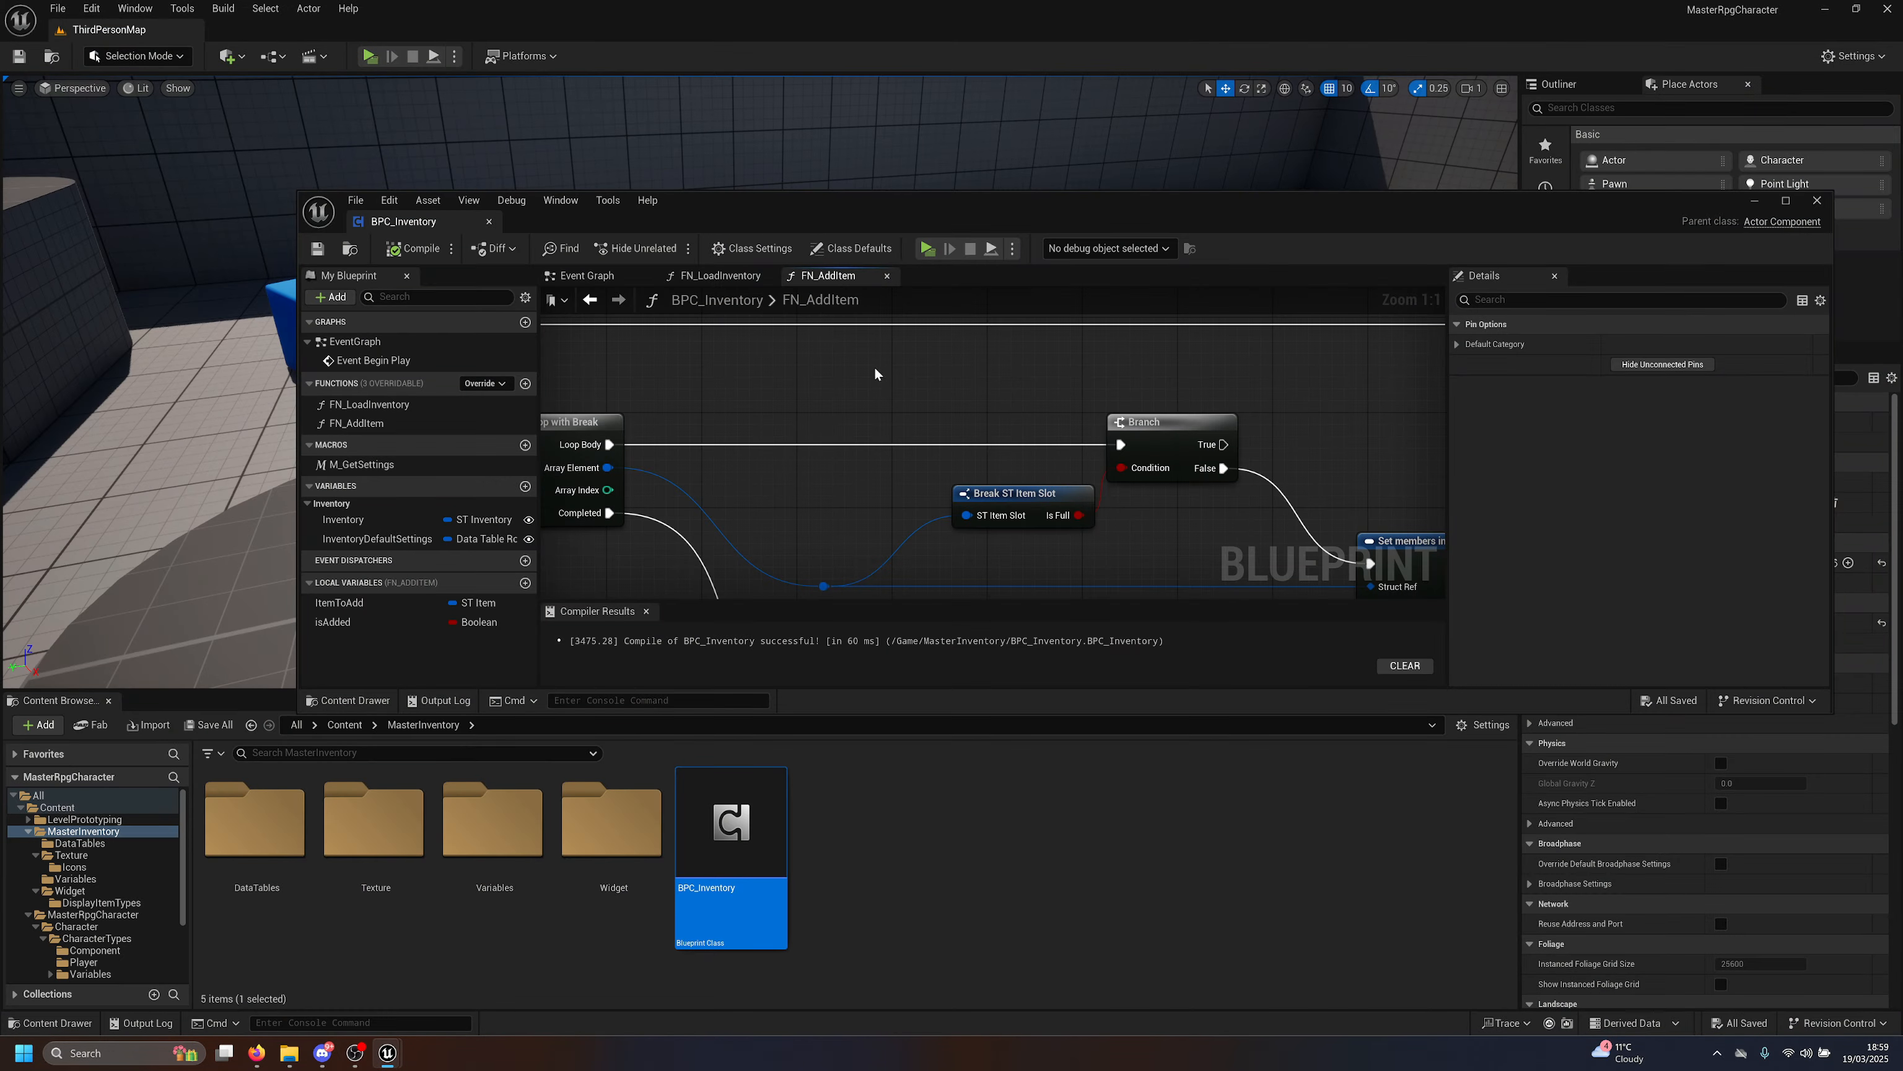
# Hide the Break ST Inventory node's unconnected pins in FN_AddItem and straighten it with the Inventory getter, loop and execution line.
pyautogui.doubleClick(673, 211)
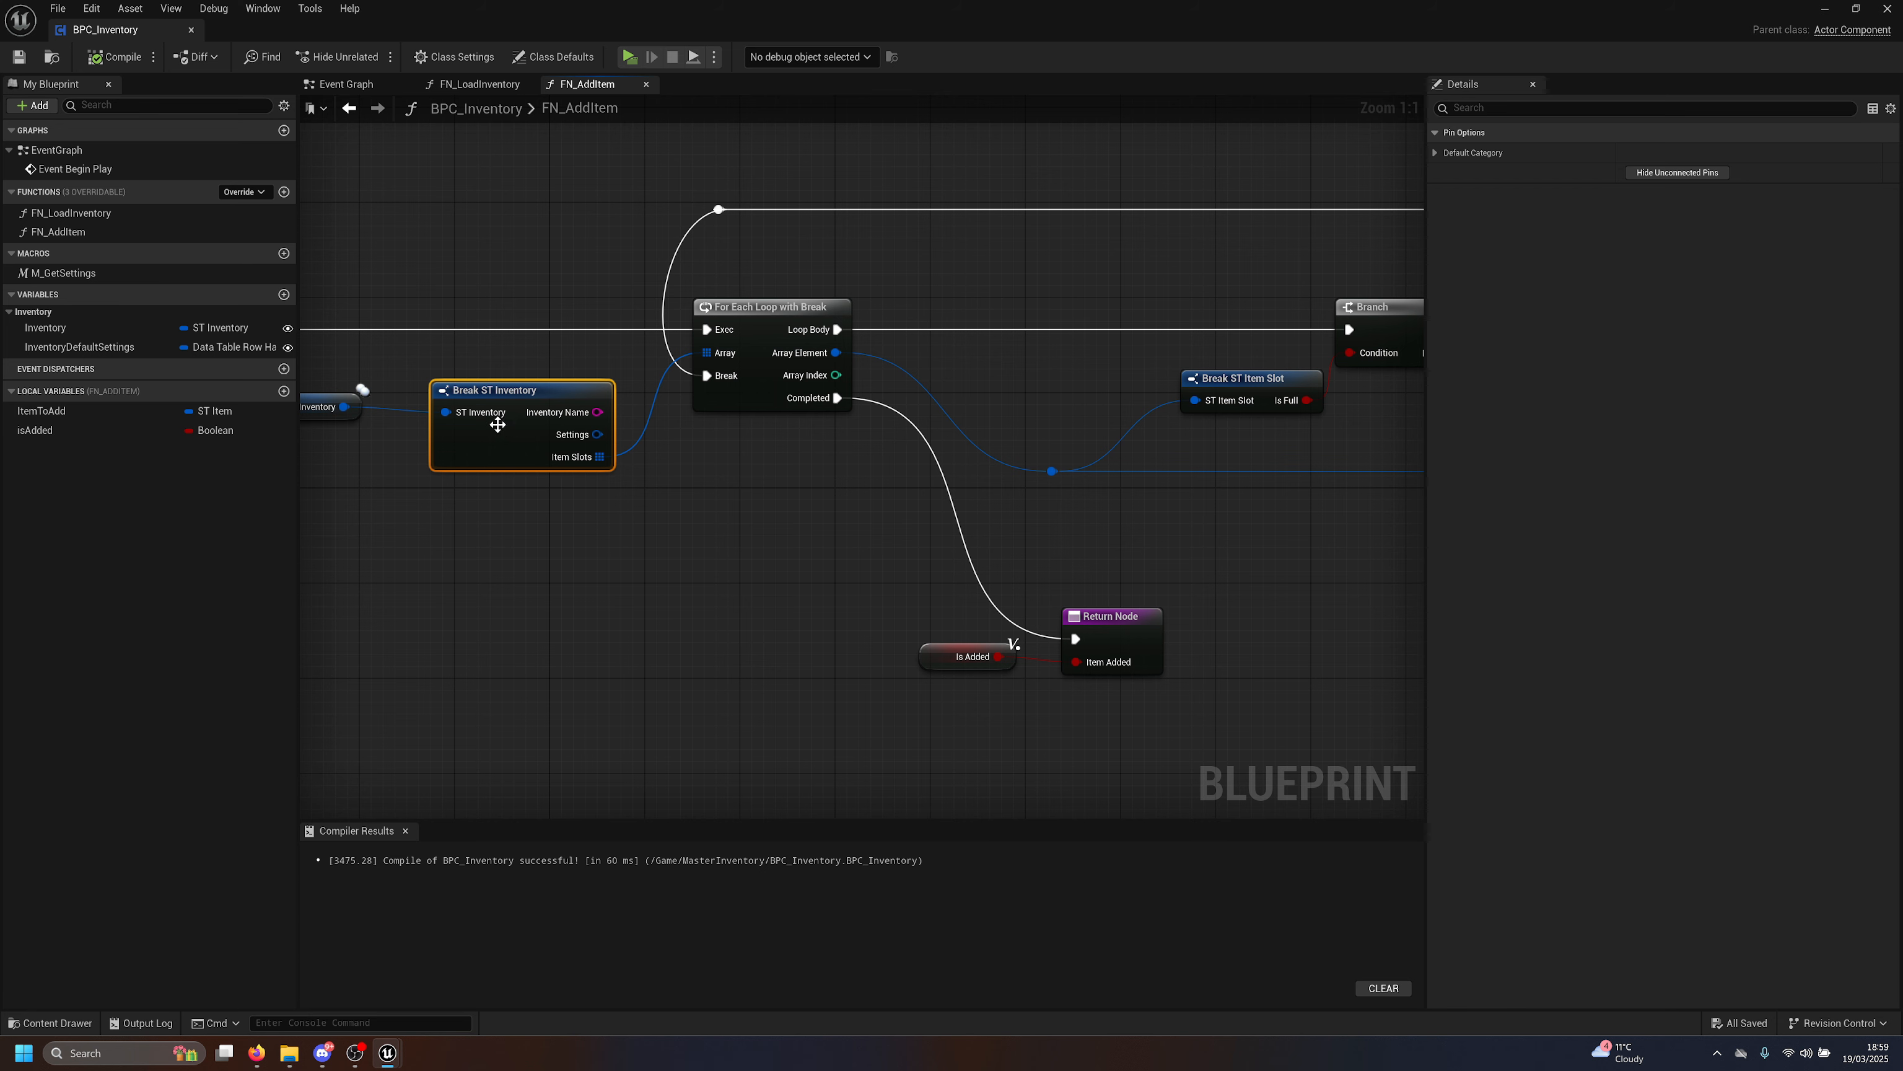
pyautogui.click(1699, 175)
pyautogui.moveTo(761, 478); pyautogui.dragTo(686, 406)
pyautogui.press('q')
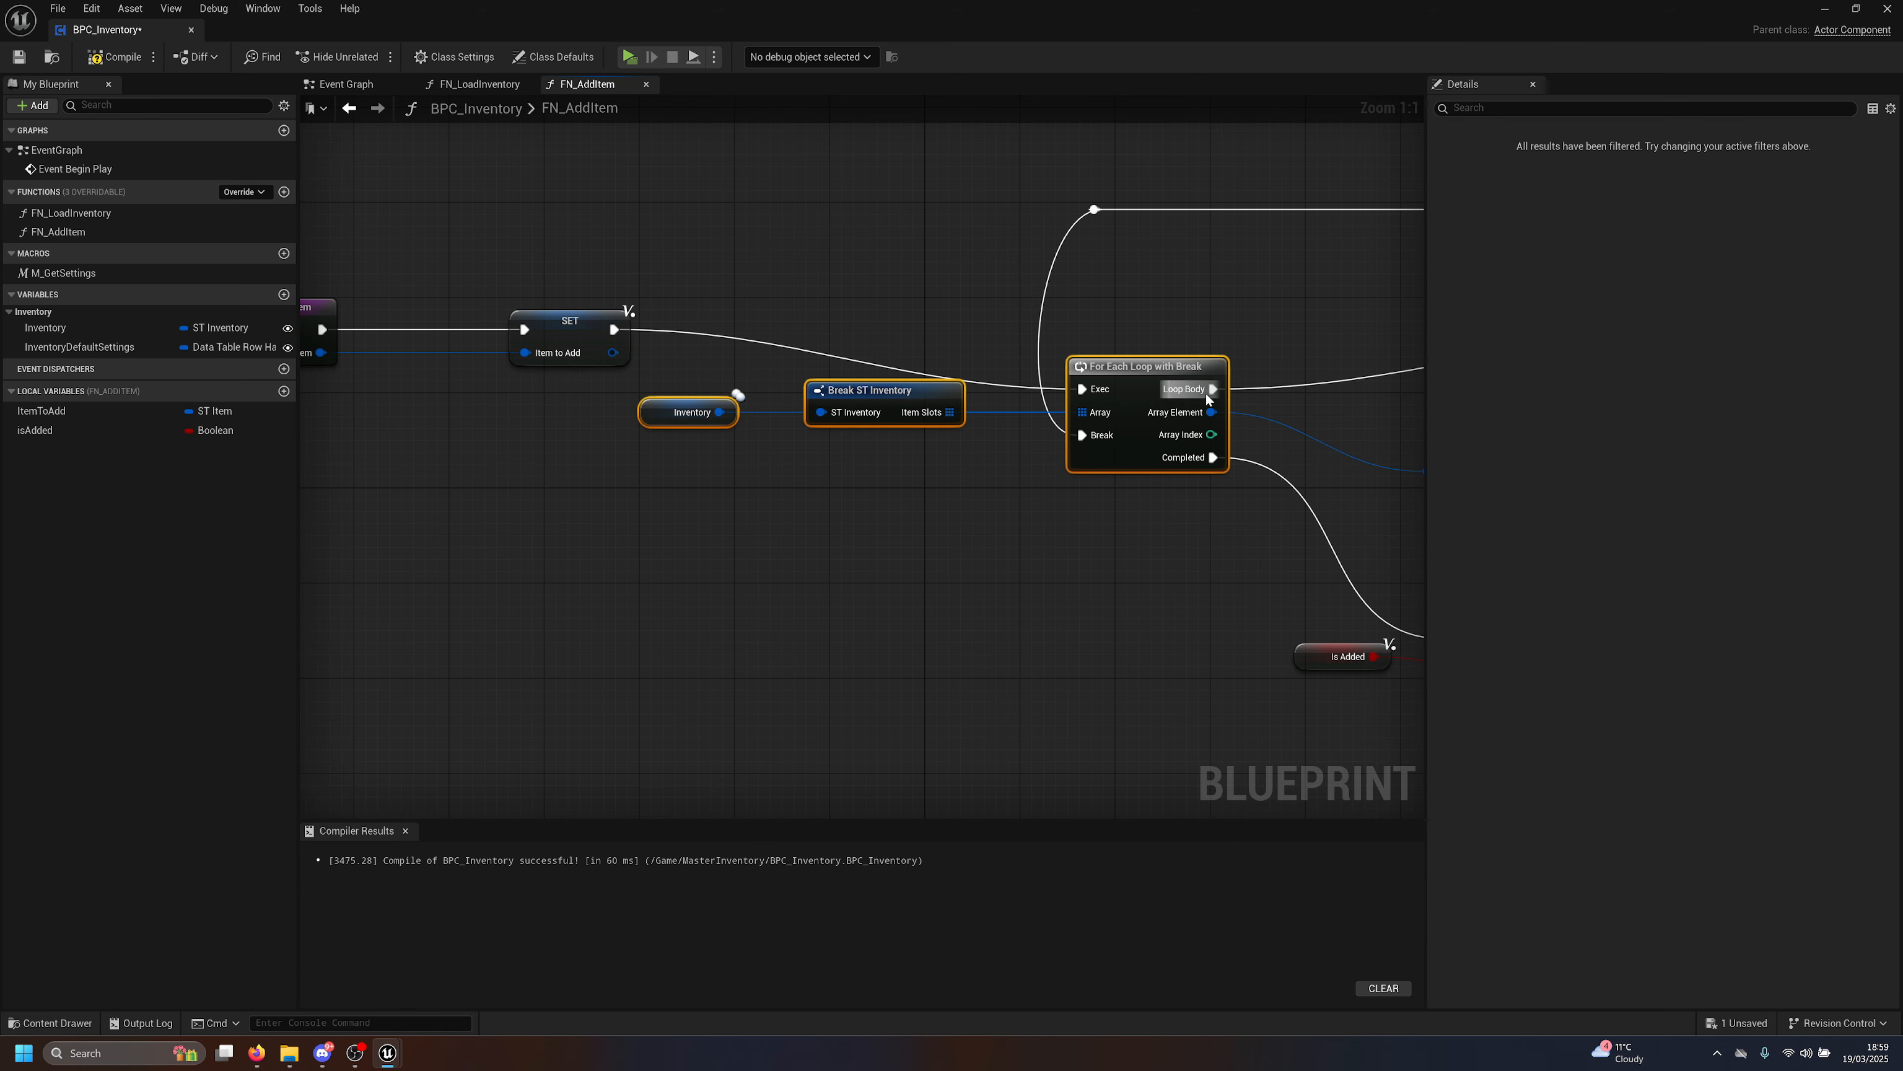
pyautogui.moveTo(1153, 368); pyautogui.dragTo(1166, 315)
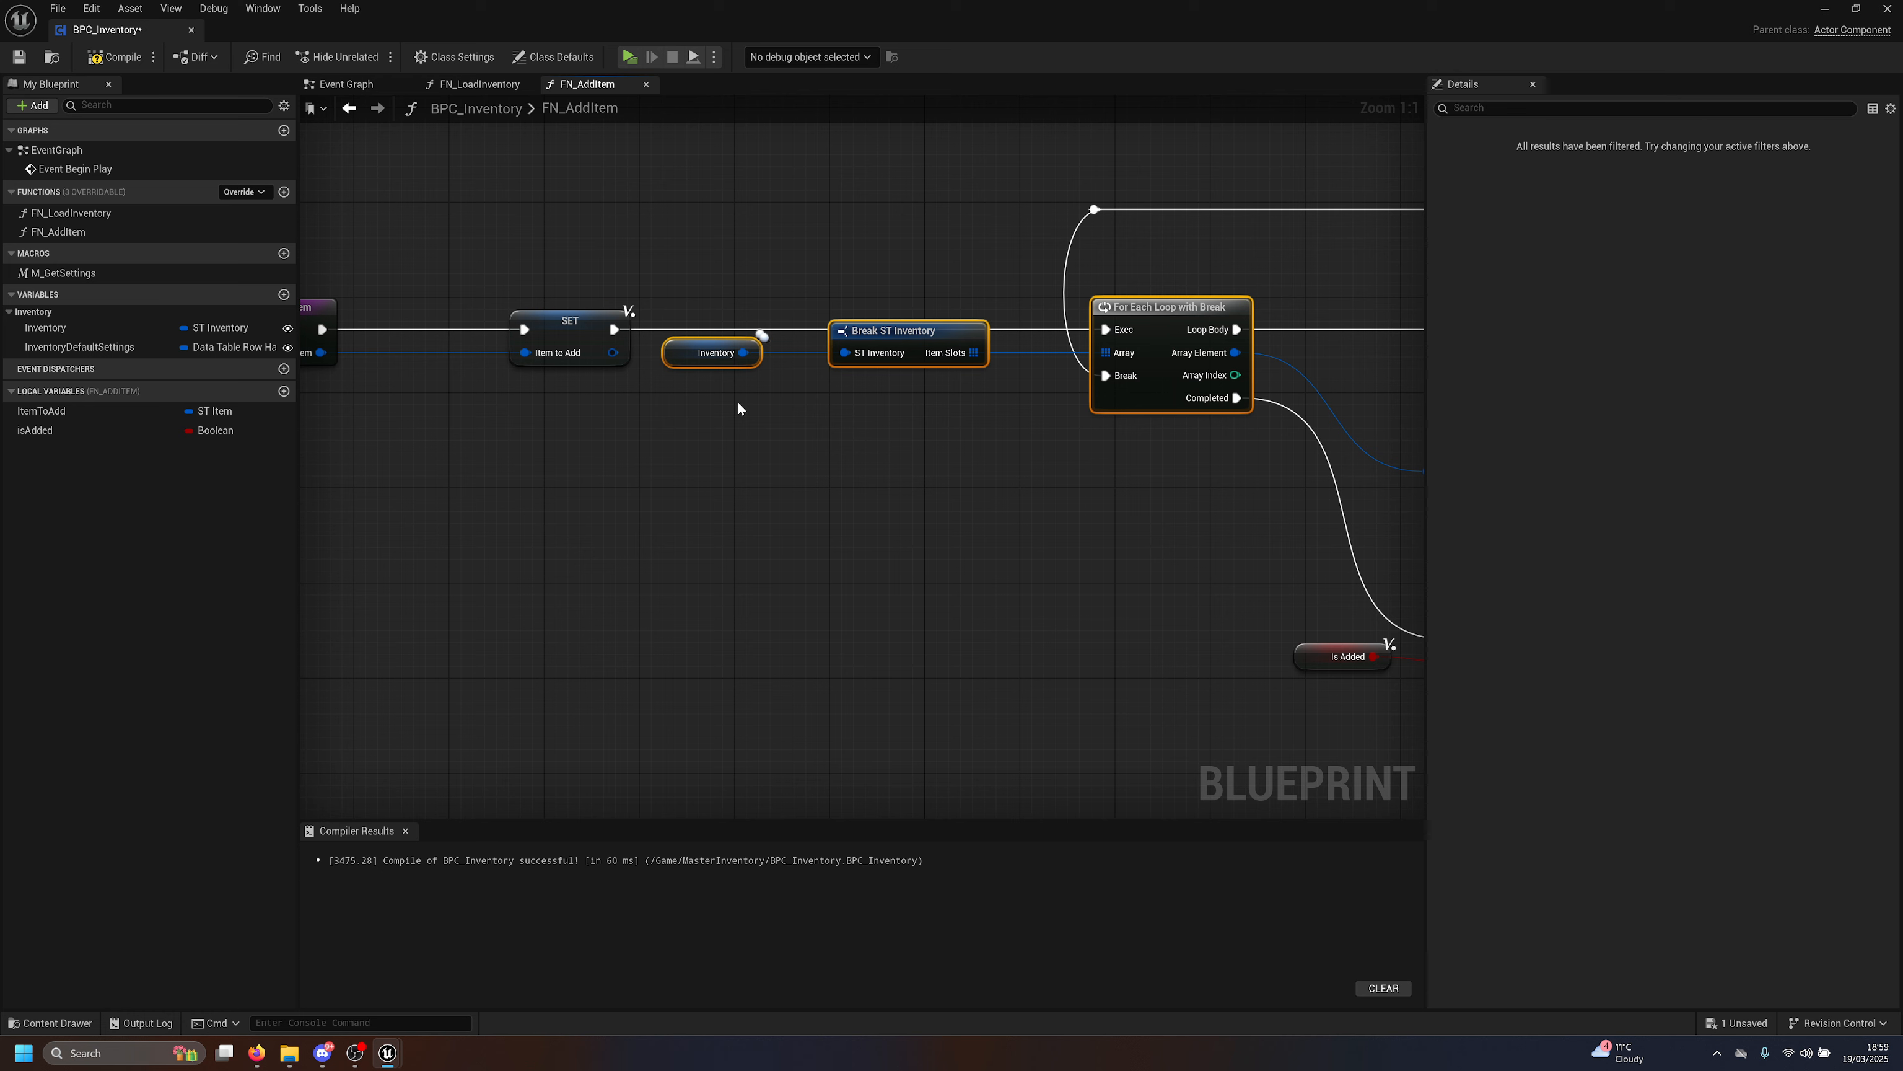
# Move the Inventory and Break ST Inventory nodes below the execution wire, and compile and save BPC_Inventory.
pyautogui.click(860, 448)
pyautogui.moveTo(682, 361); pyautogui.dragTo(742, 356)
pyautogui.moveTo(939, 427); pyautogui.dragTo(884, 408)
pyautogui.hotkey('ctrl', 's')
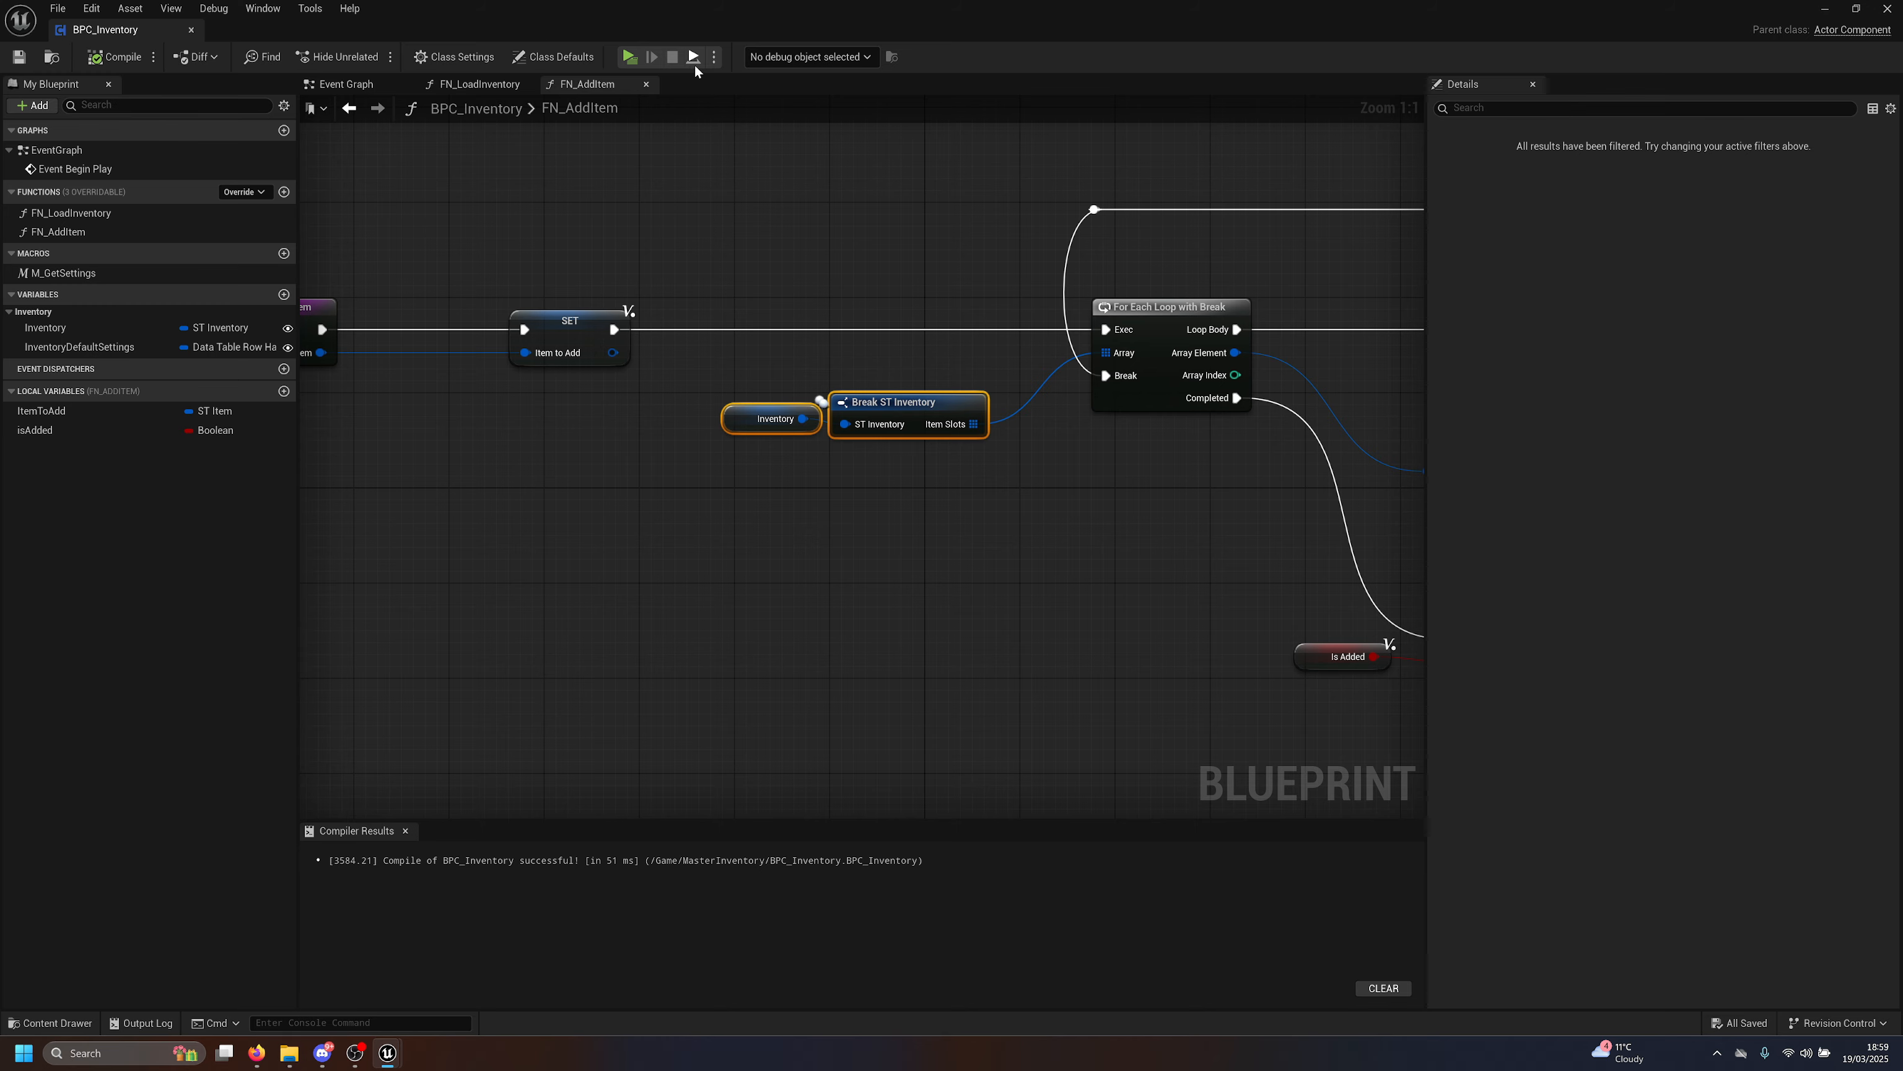
pyautogui.moveTo(1217, 233); pyautogui.dragTo(920, 293, button='right')
pyautogui.click(797, 270)
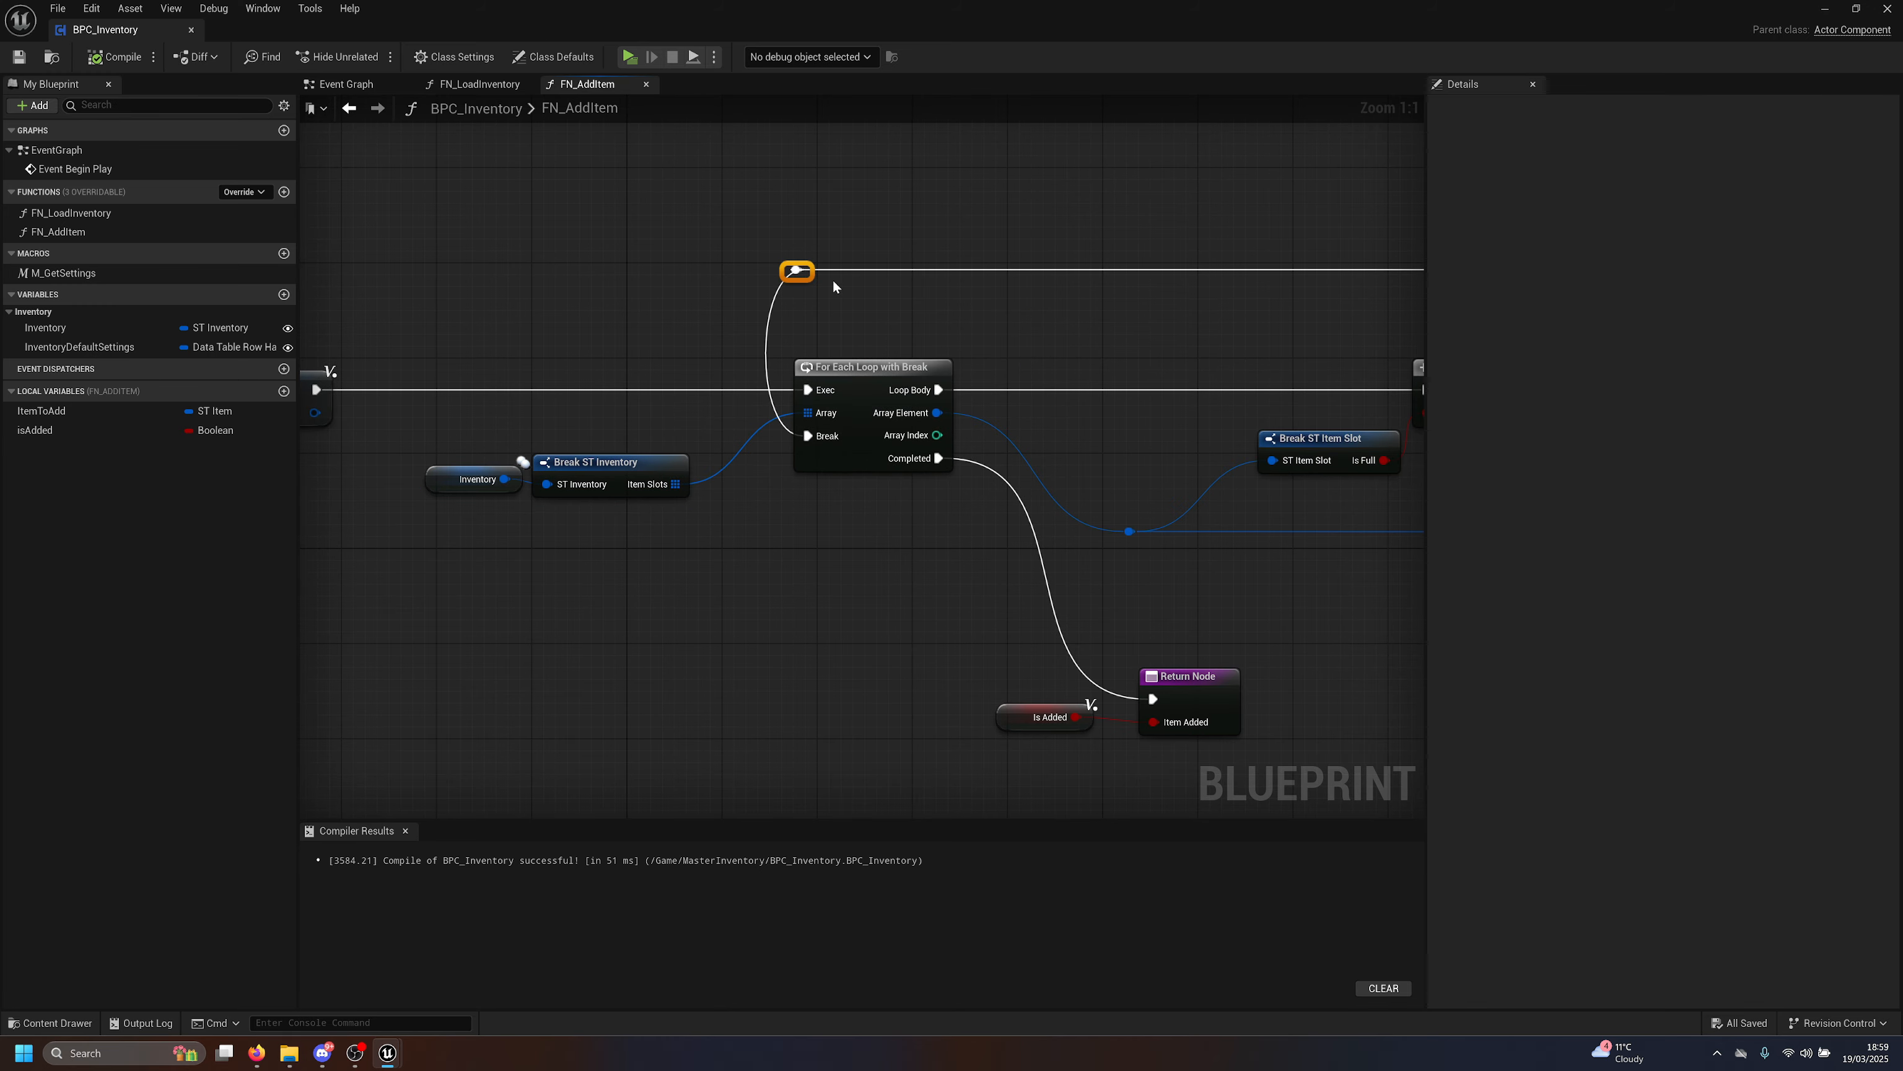
# Create a folder named Bluprints inside MasterInventory and open it.
pyautogui.doubleClick(493, 21)
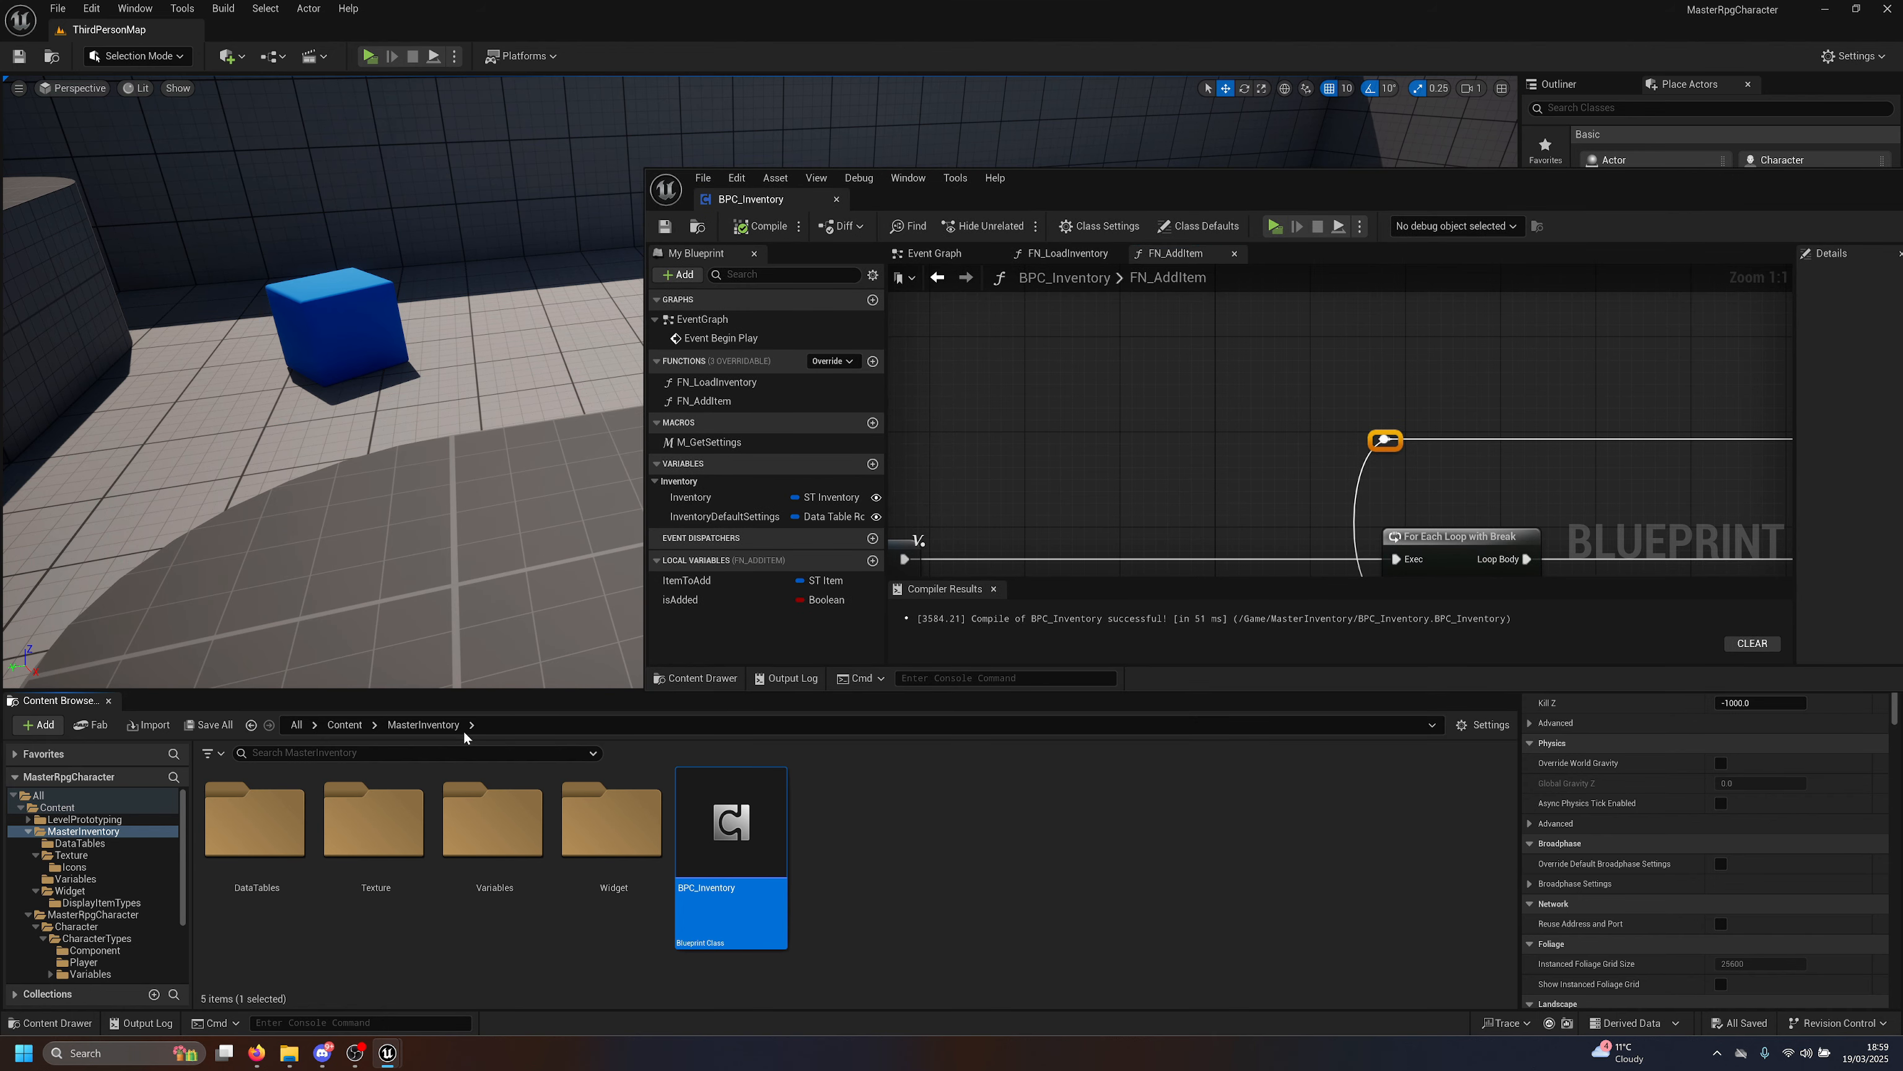
pyautogui.rightClick(913, 863)
pyautogui.click(956, 346)
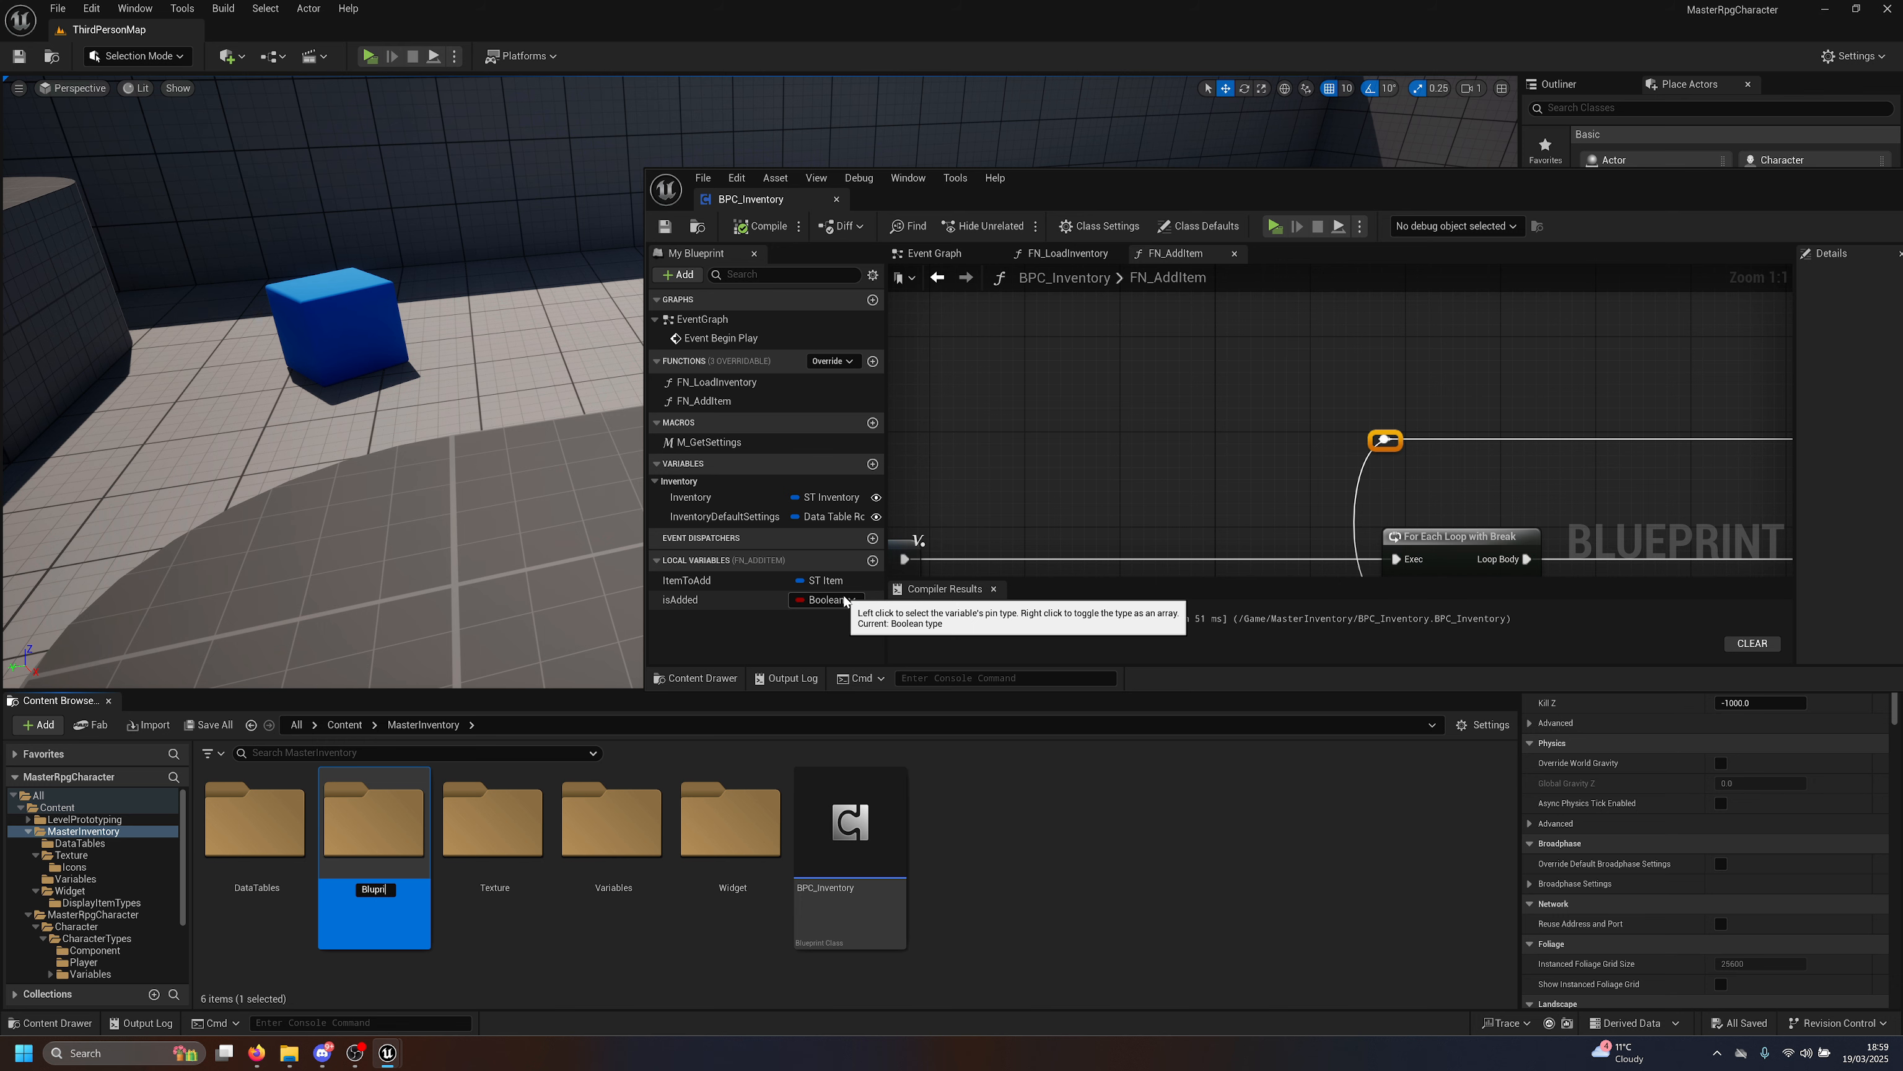
pyautogui.press('Return')
pyautogui.press('Return')
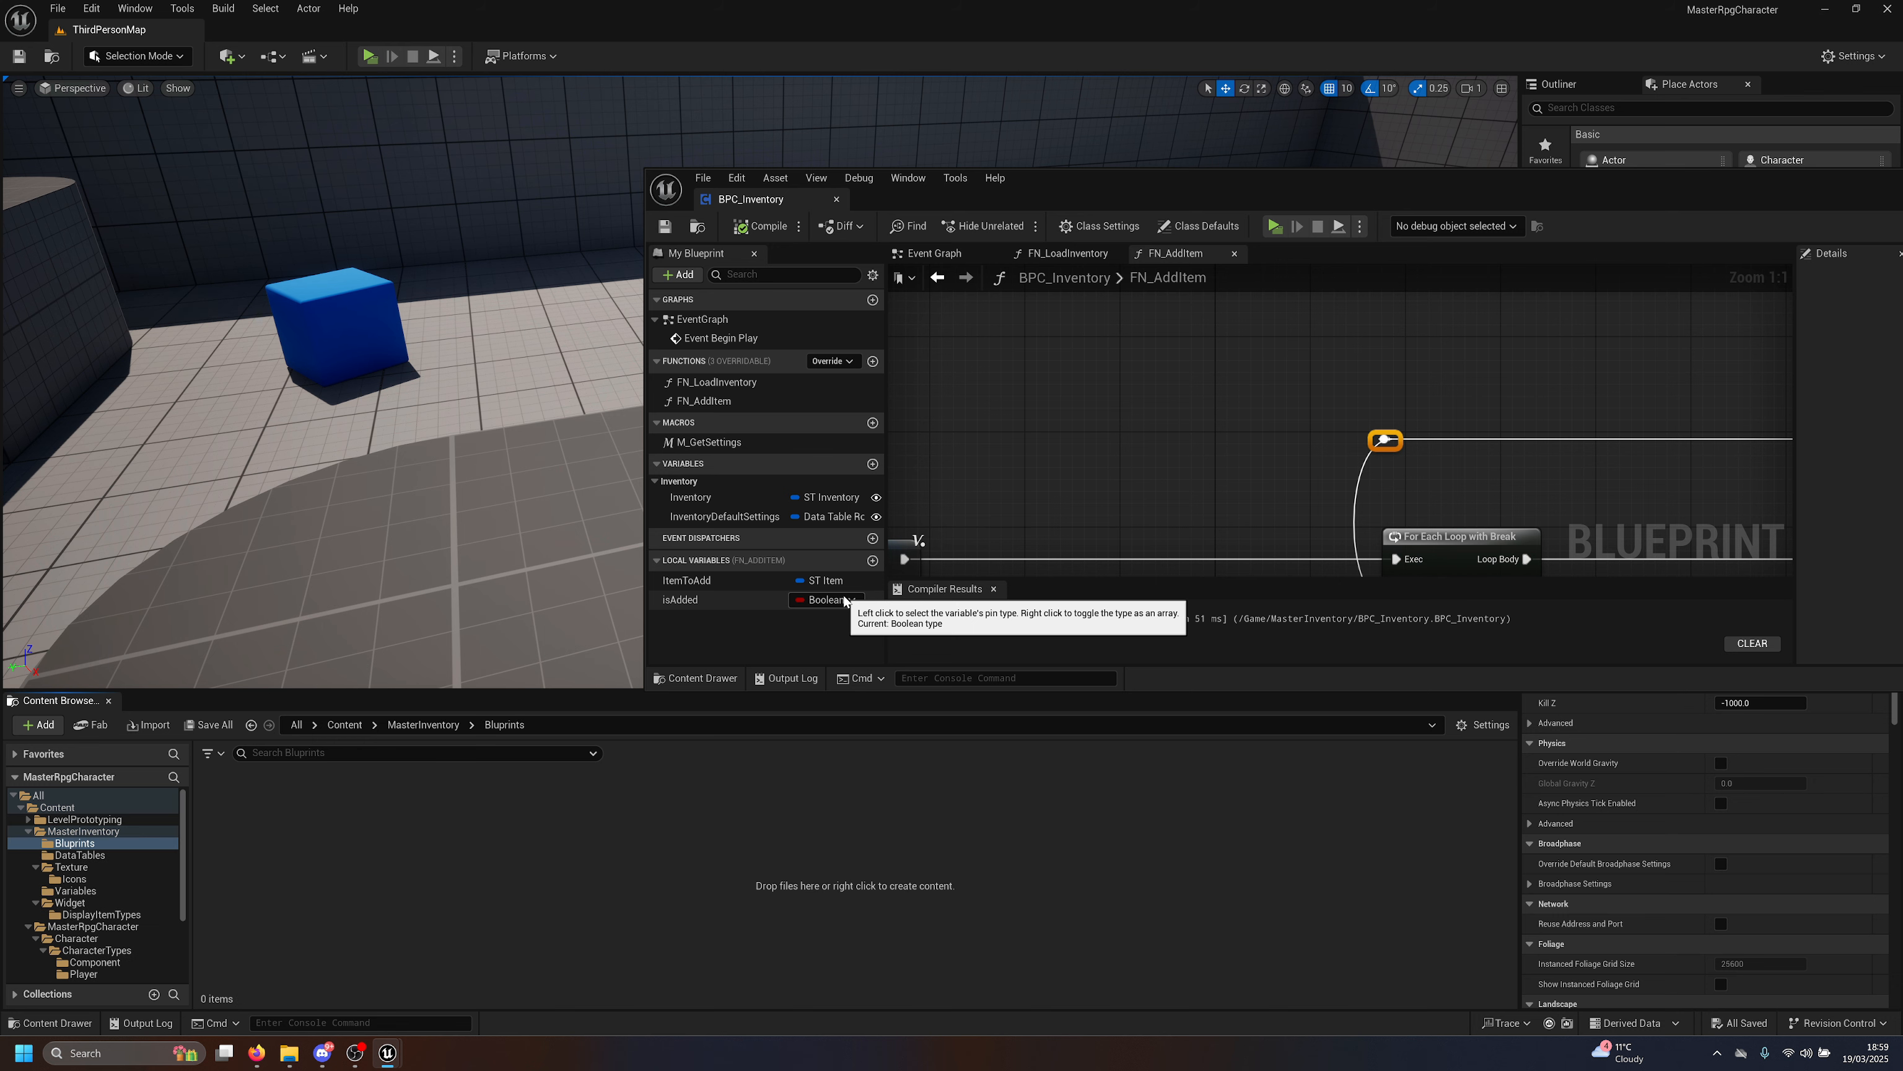
# Create an Actor Blueprint class named BP_BaseItemPicker in the Bluprints folder and open it full size for editing.
pyautogui.rightClick(484, 861)
pyautogui.click(547, 383)
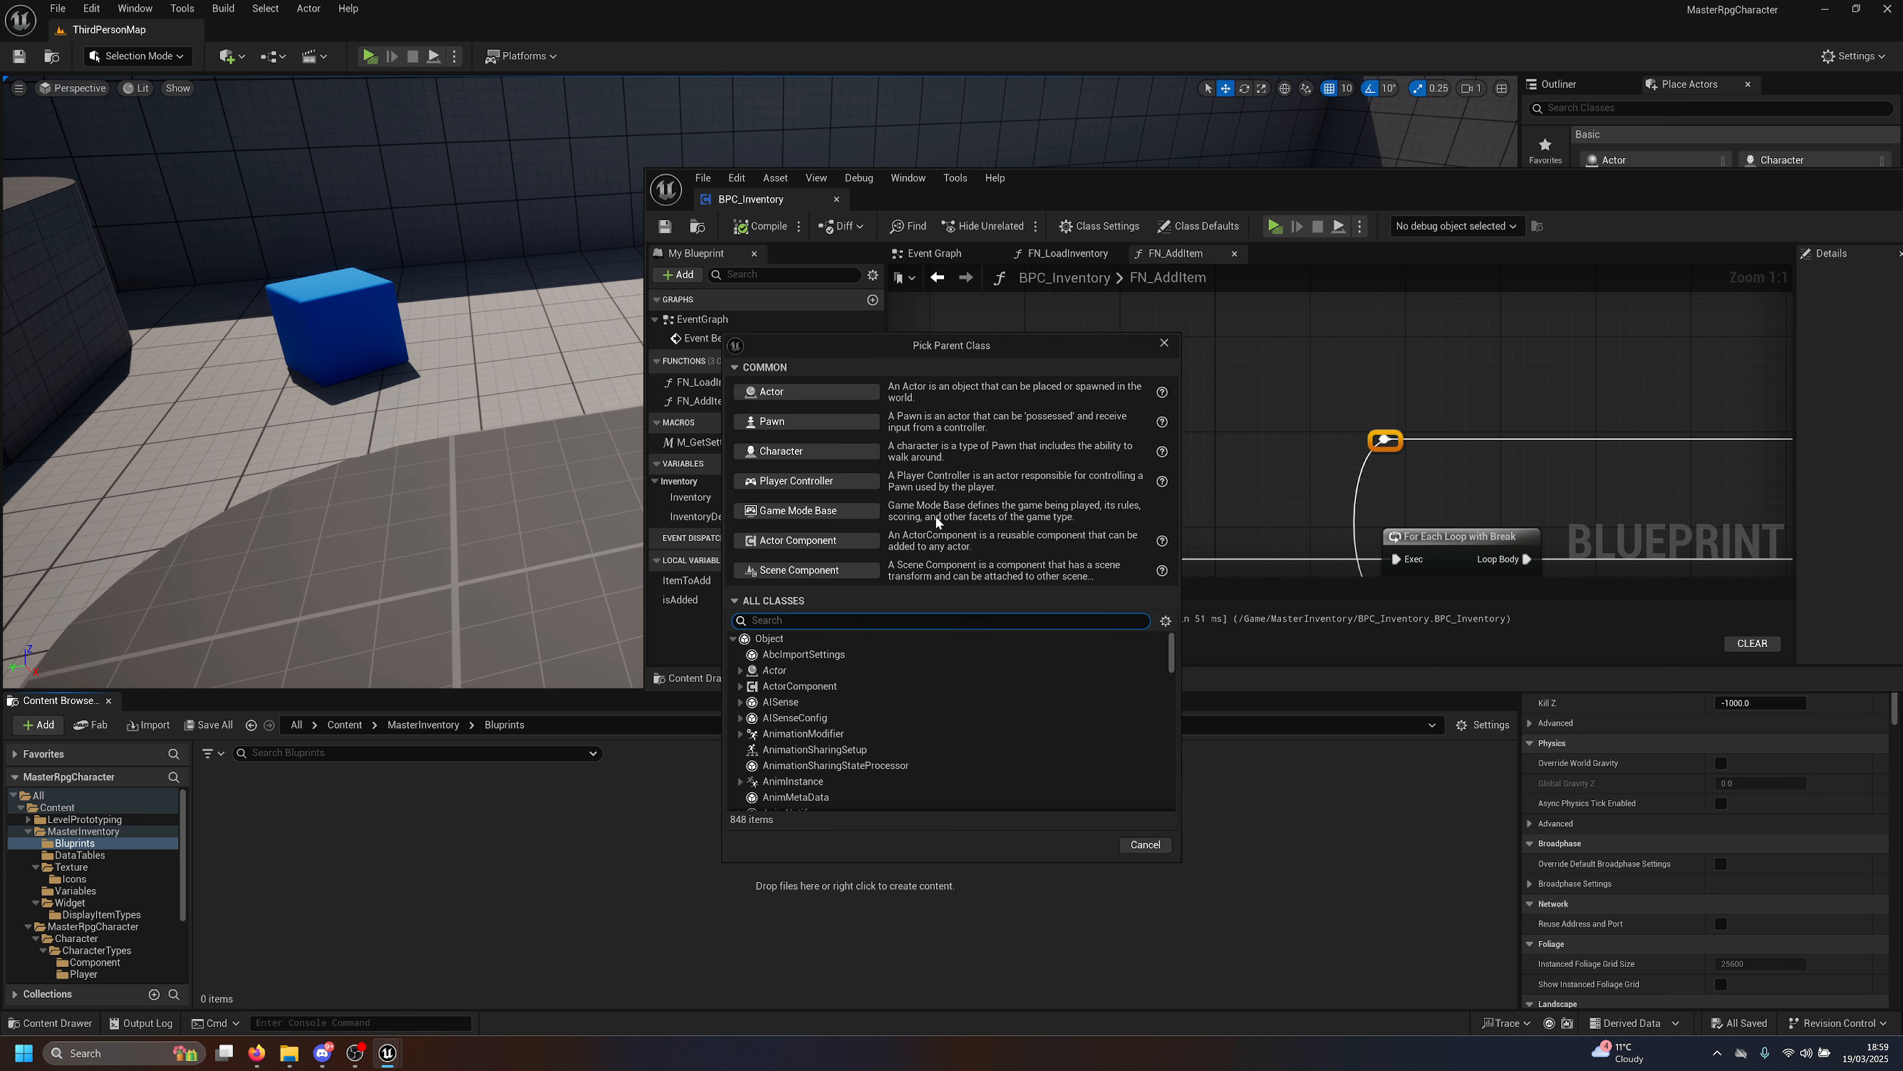
pyautogui.click(824, 399)
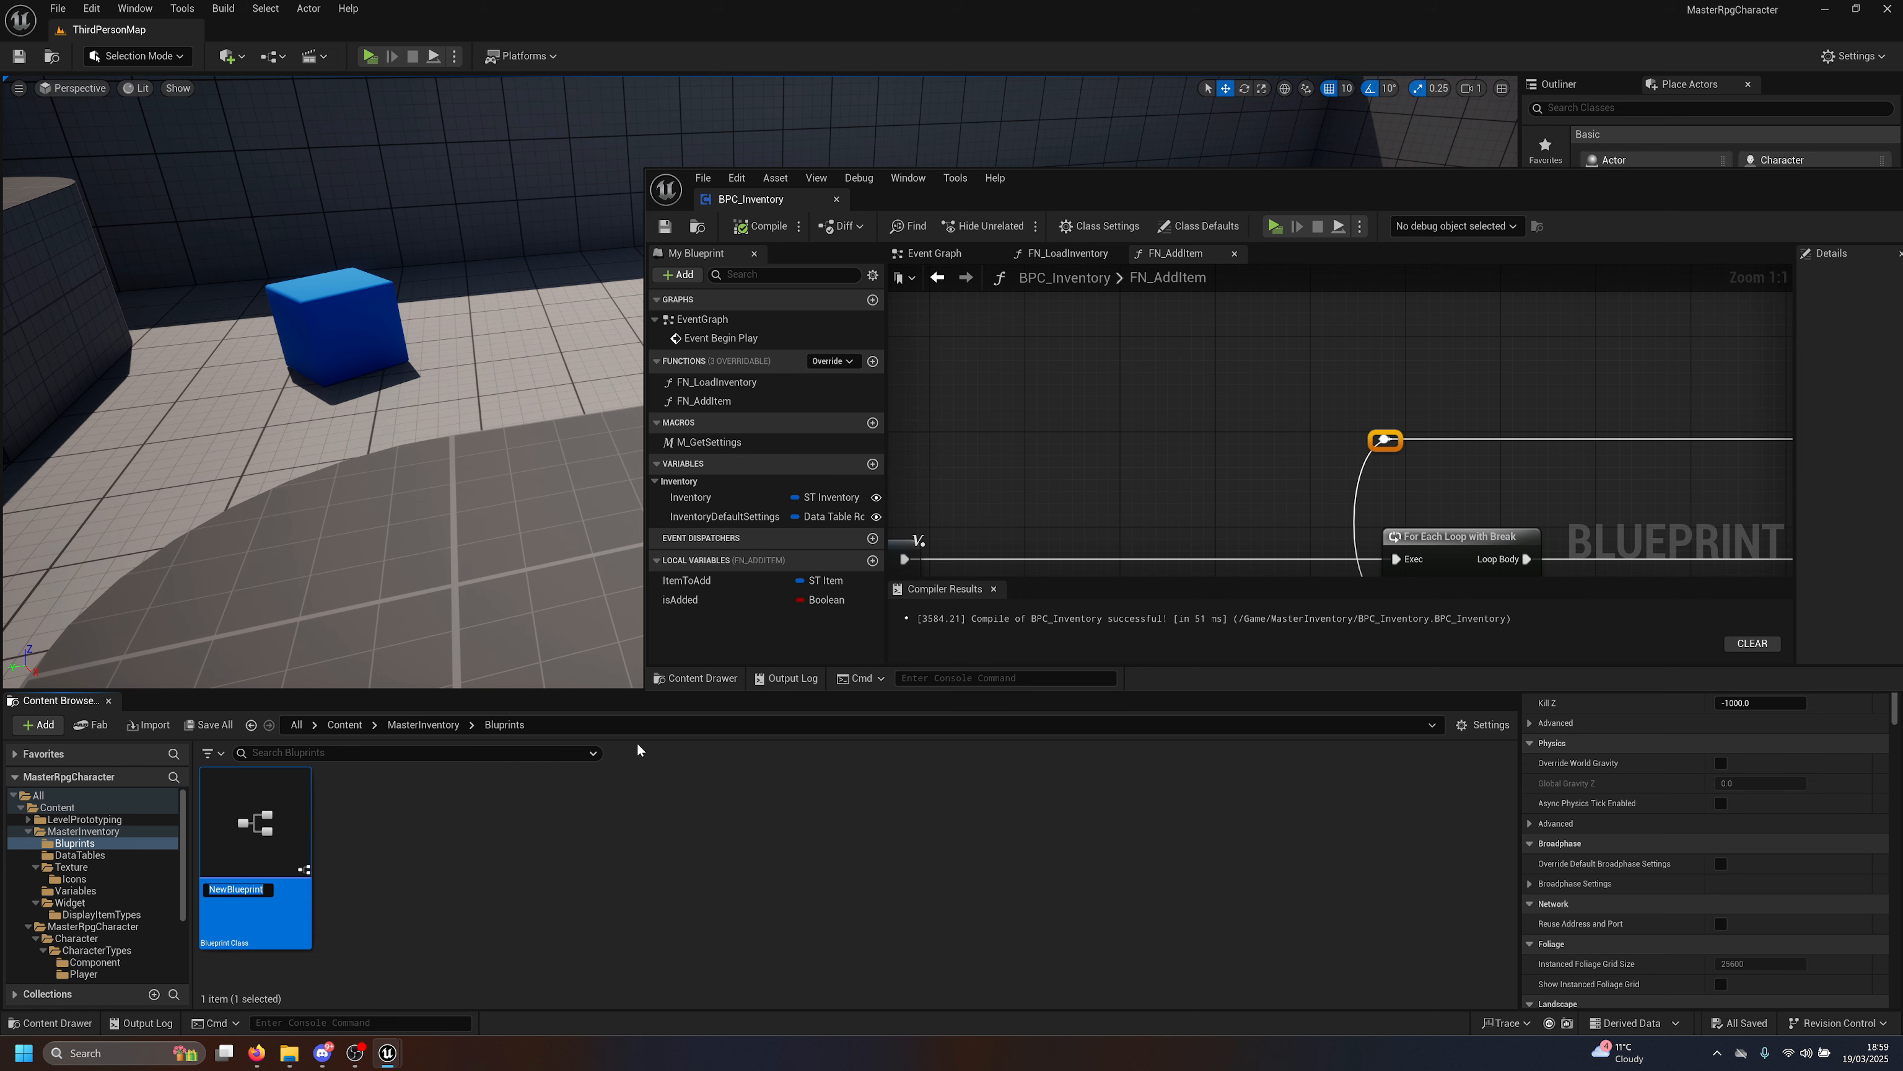
pyautogui.write('BP_BaseItemPicker')
pyautogui.press('Return')
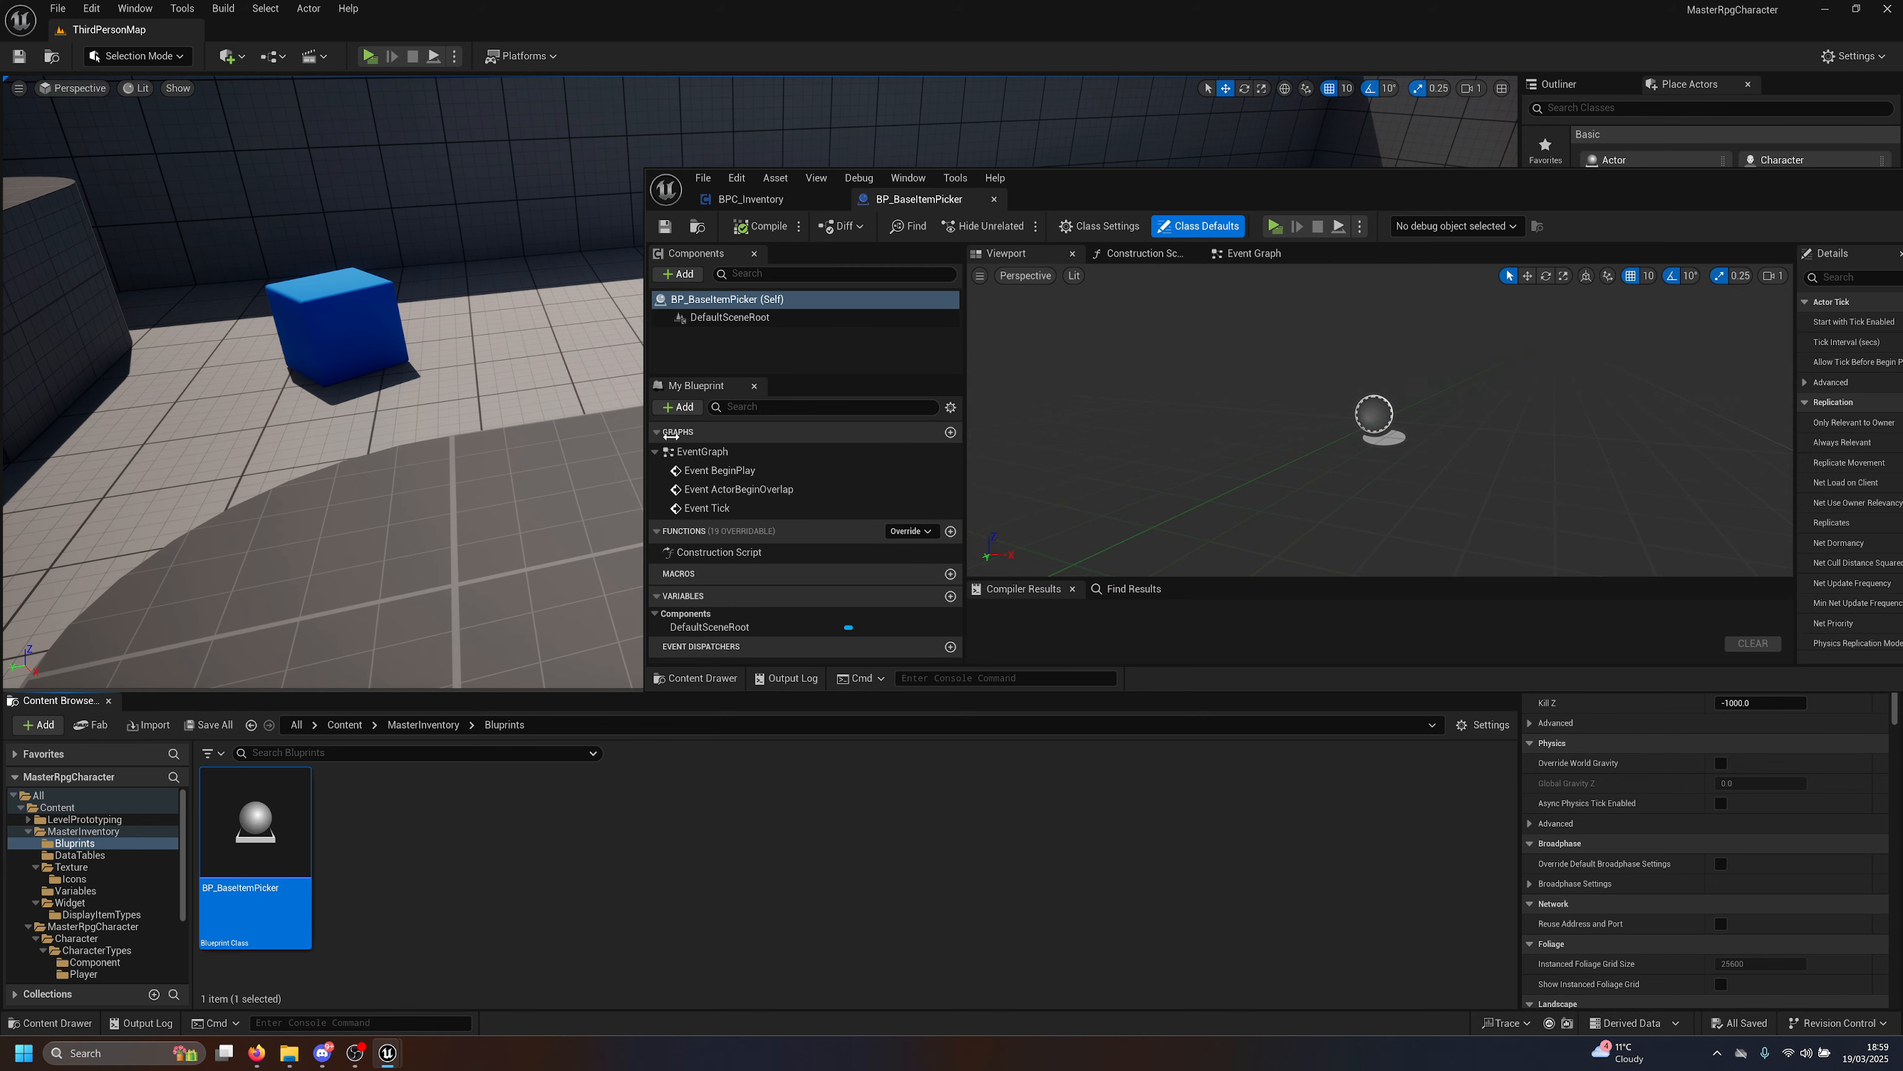
pyautogui.doubleClick(1062, 197)
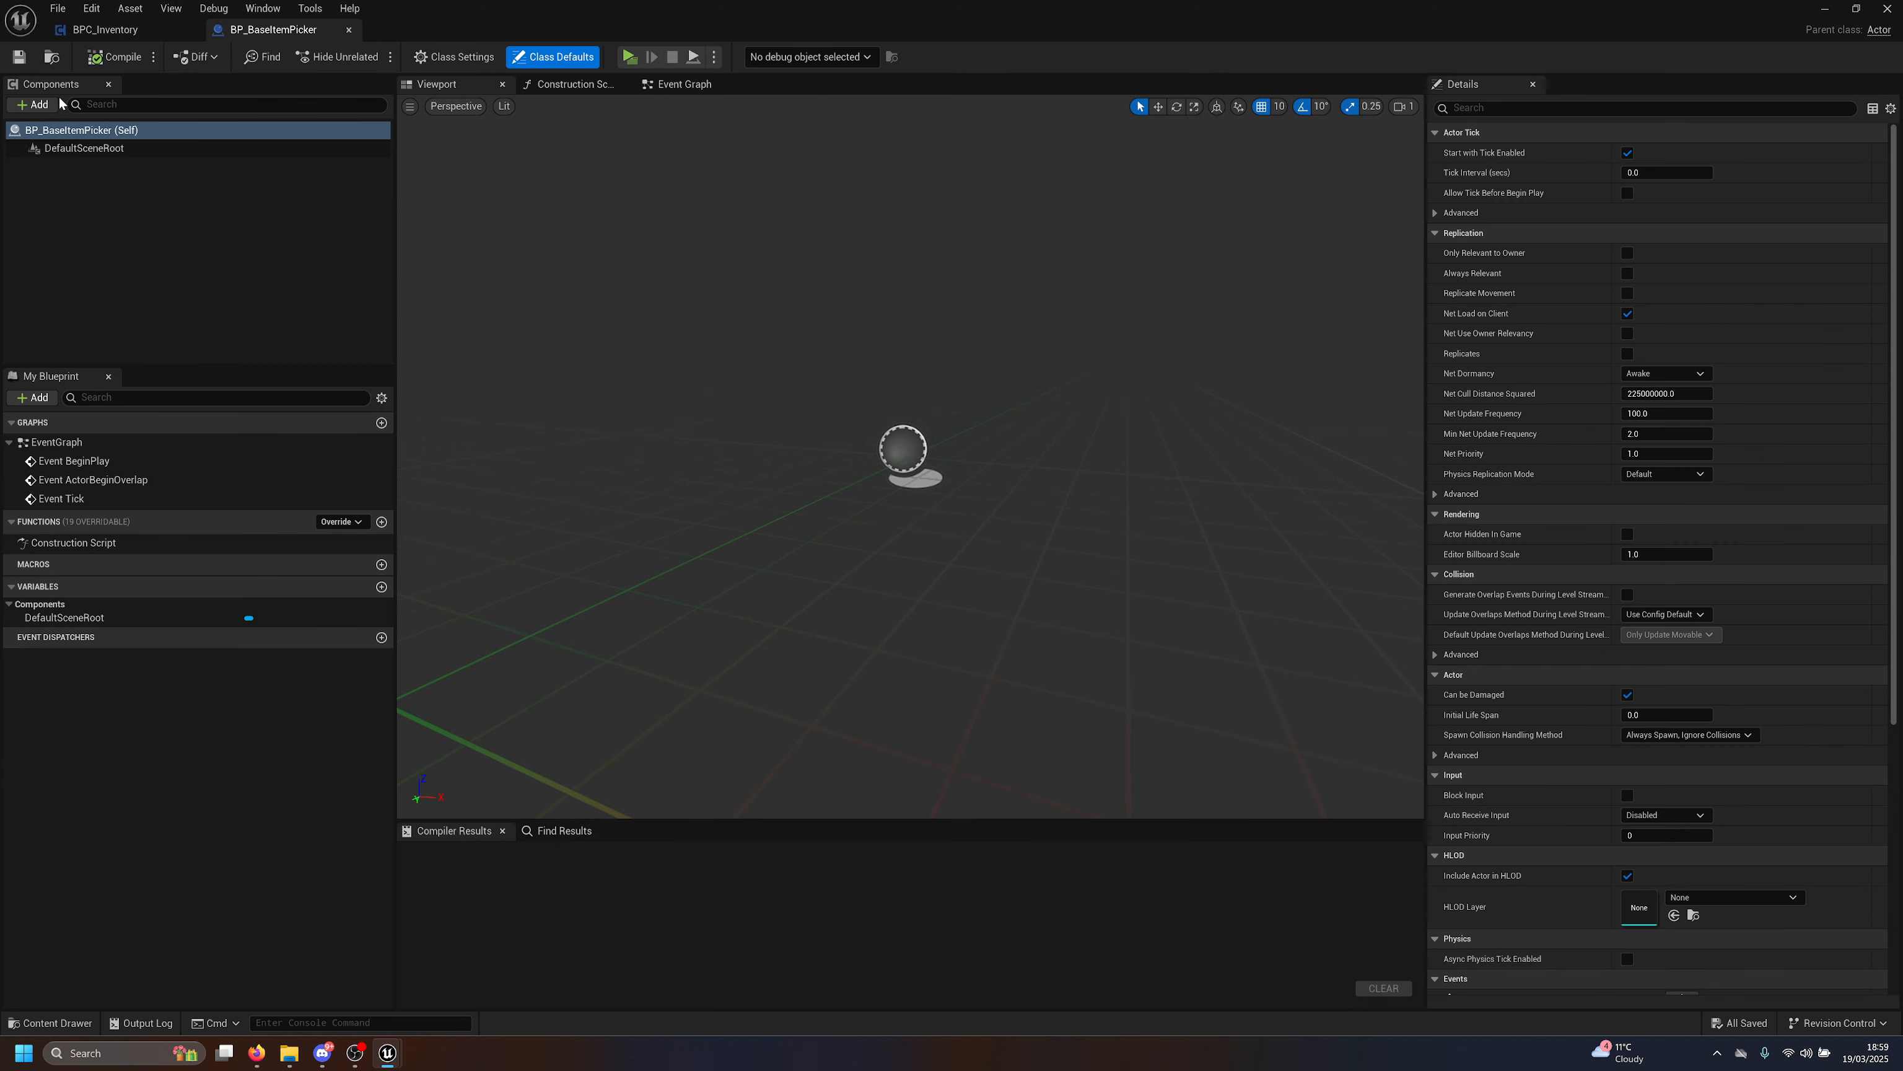
# Add a Cube component to BP_BaseItemPicker and make it the root in place of DefaultSceneRoot.
pyautogui.click(37, 104)
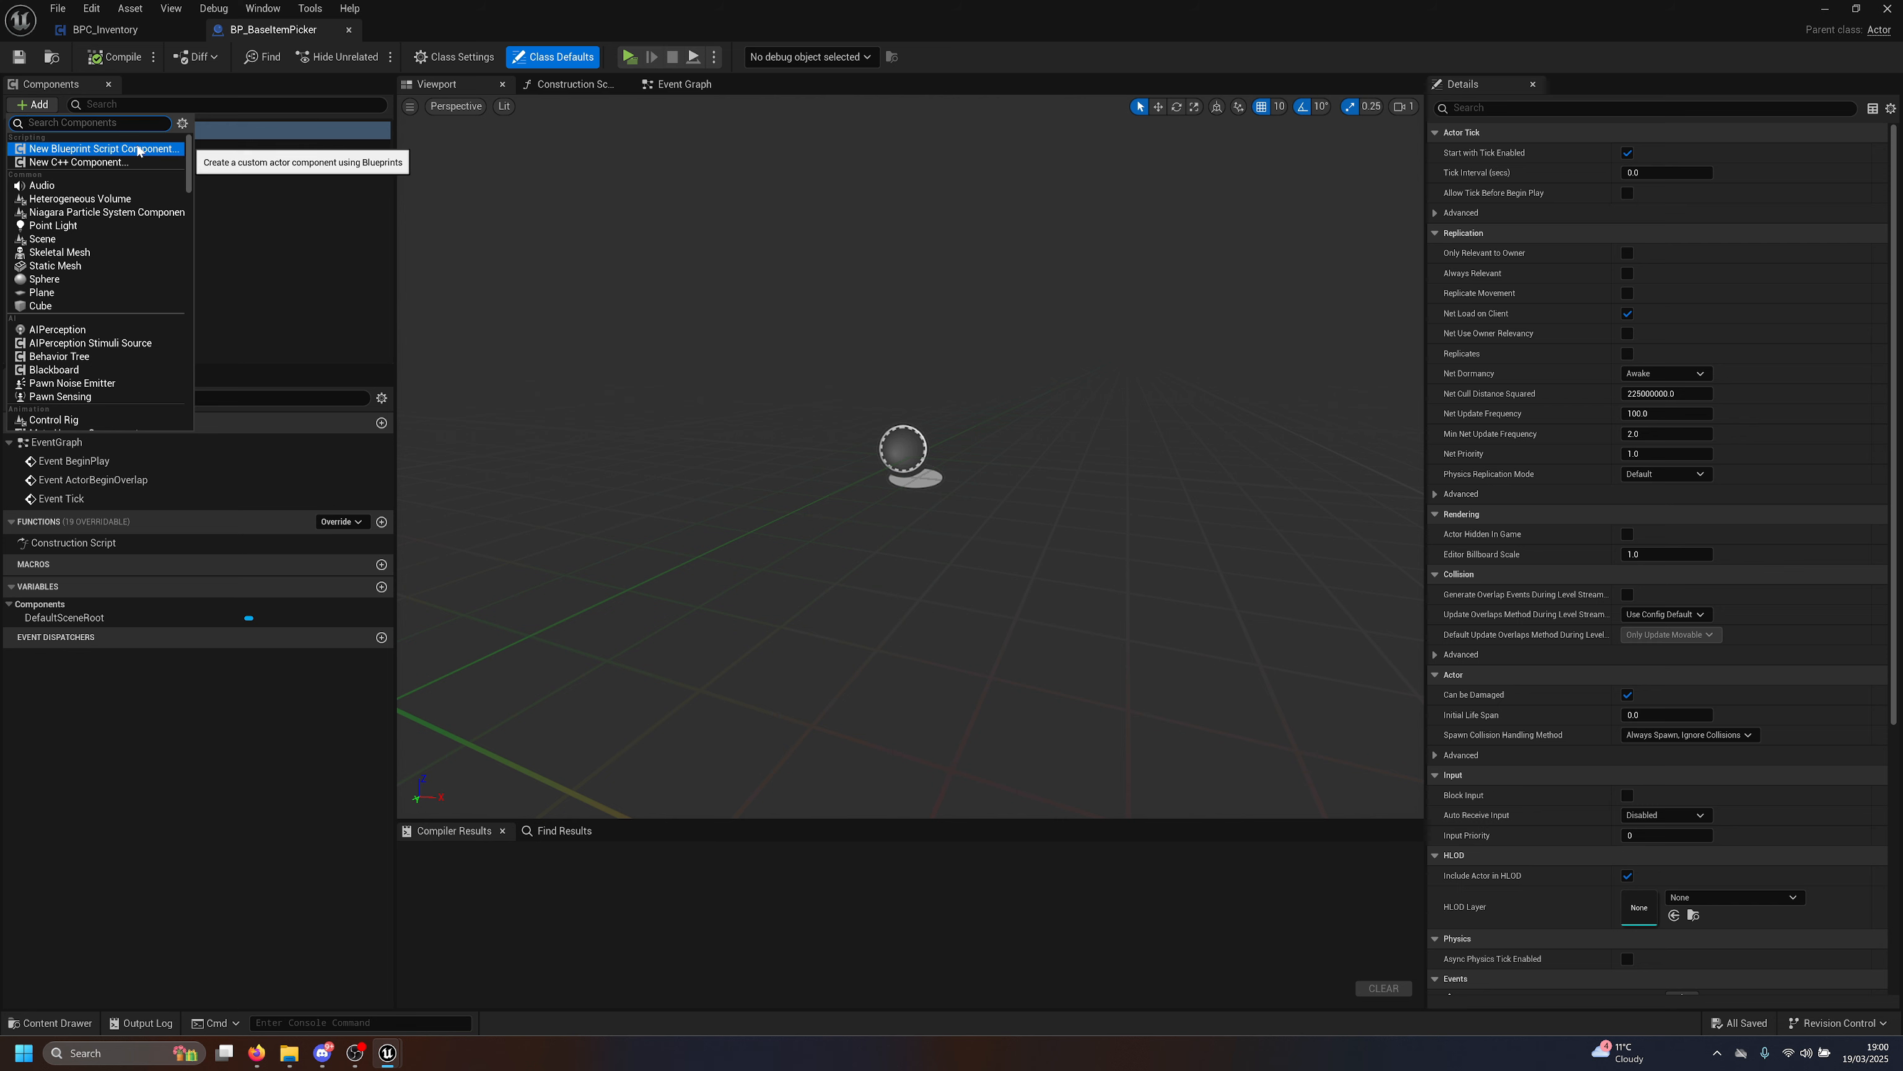
pyautogui.write('sphere')
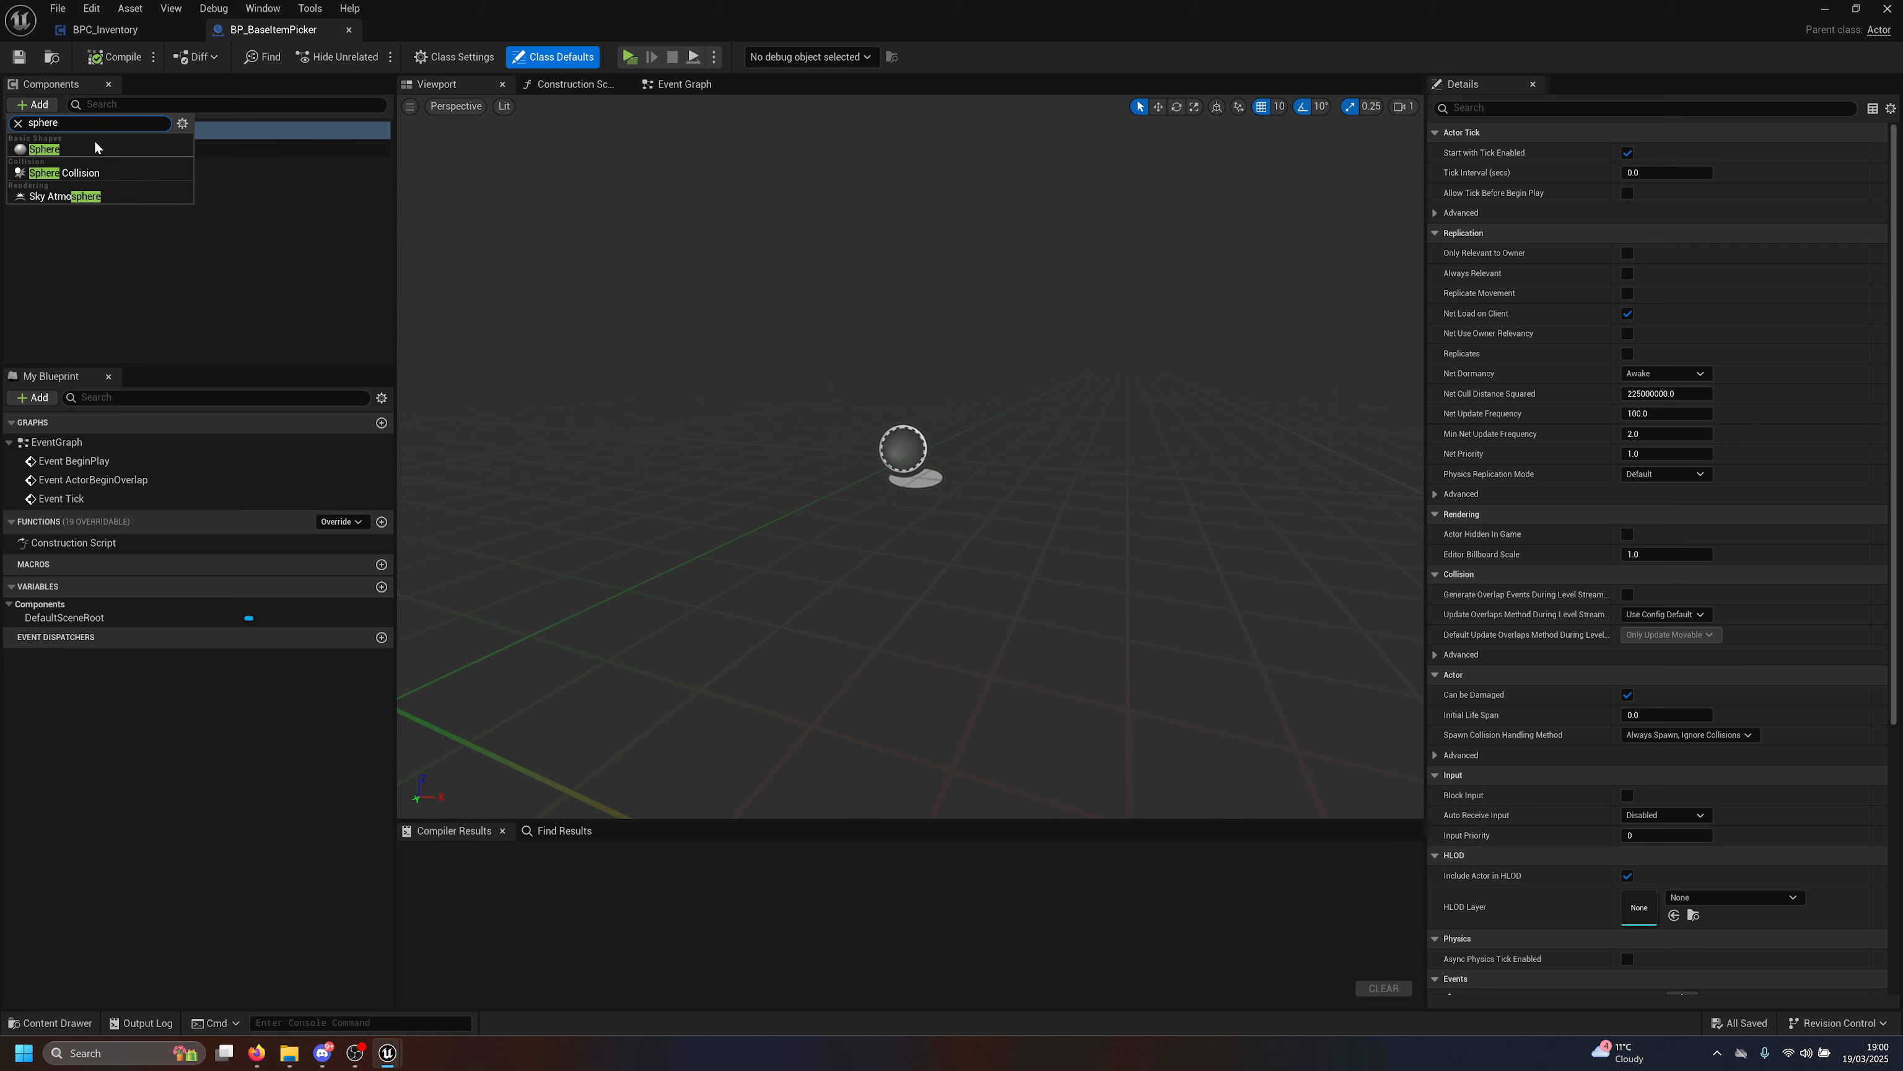
pyautogui.write('cube')
pyautogui.press('Return')
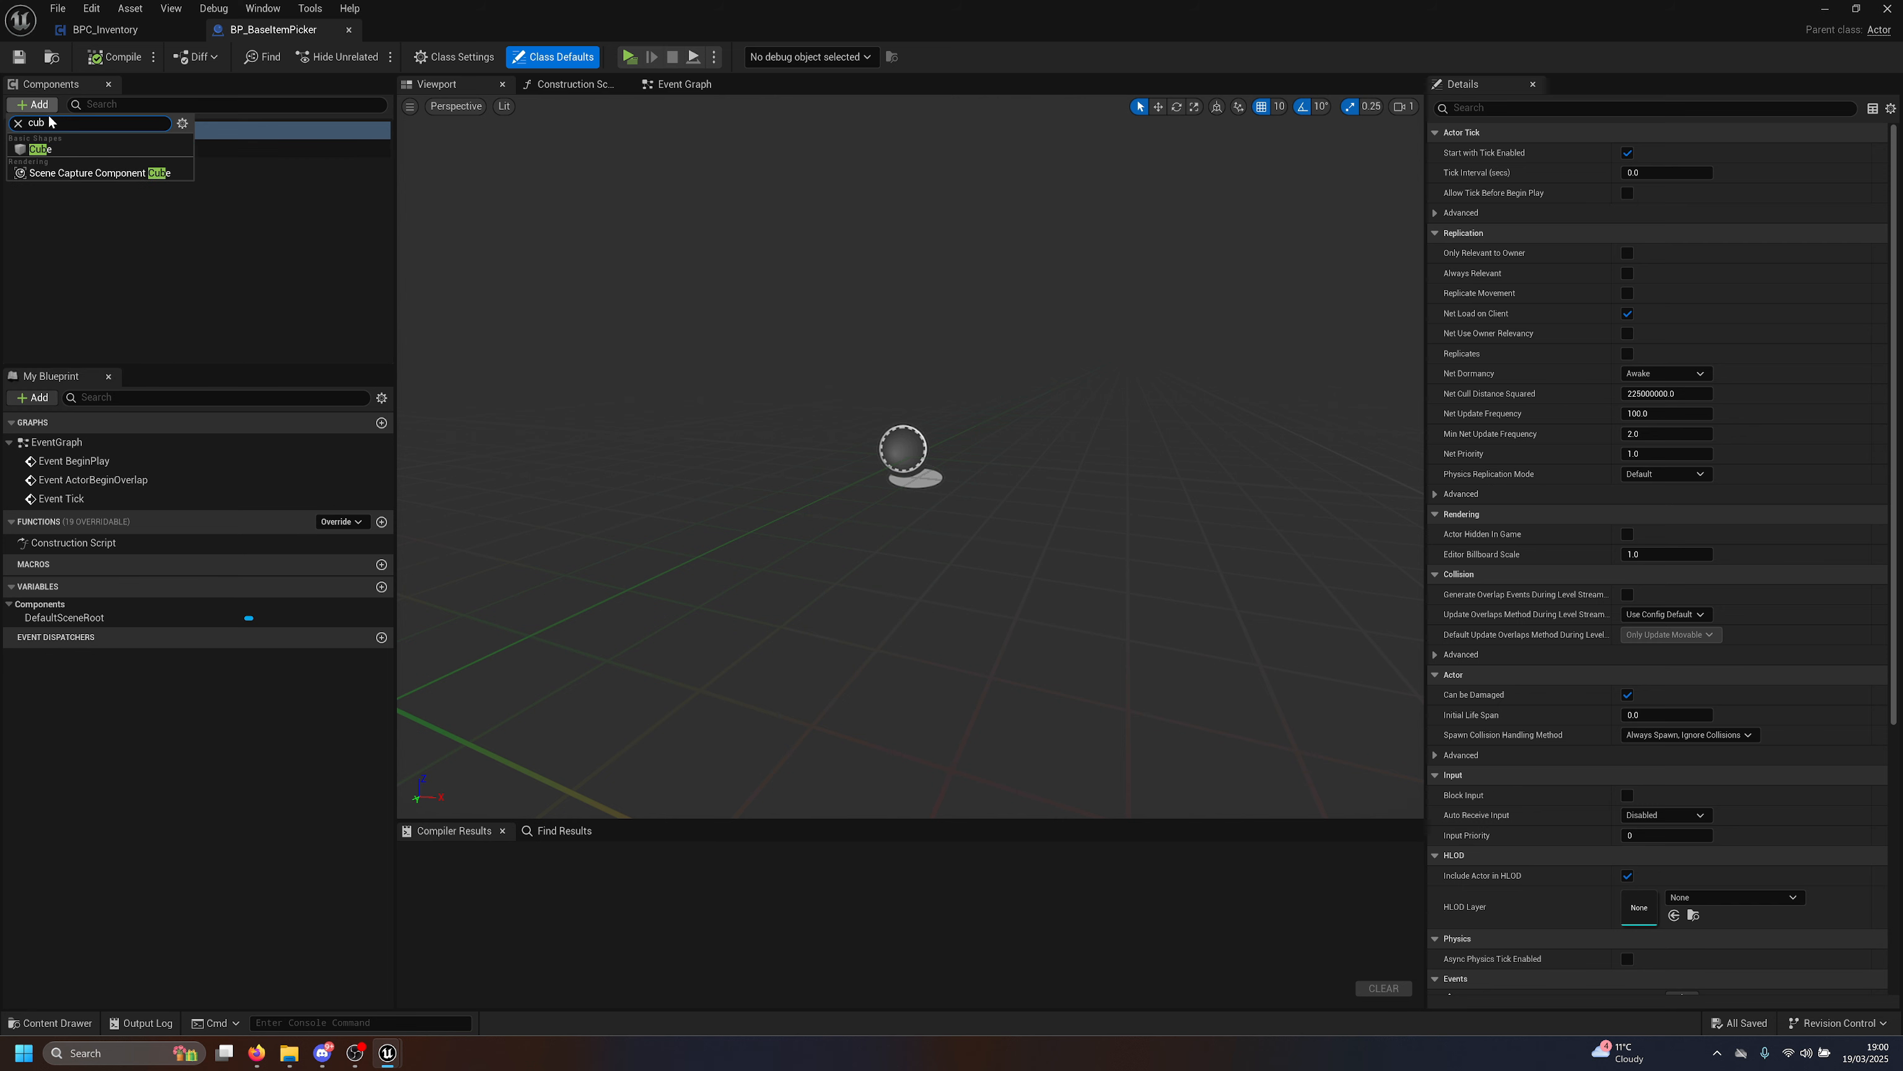
pyautogui.moveTo(88, 164); pyautogui.dragTo(104, 154)
pyautogui.scroll(-6, 841, 407)
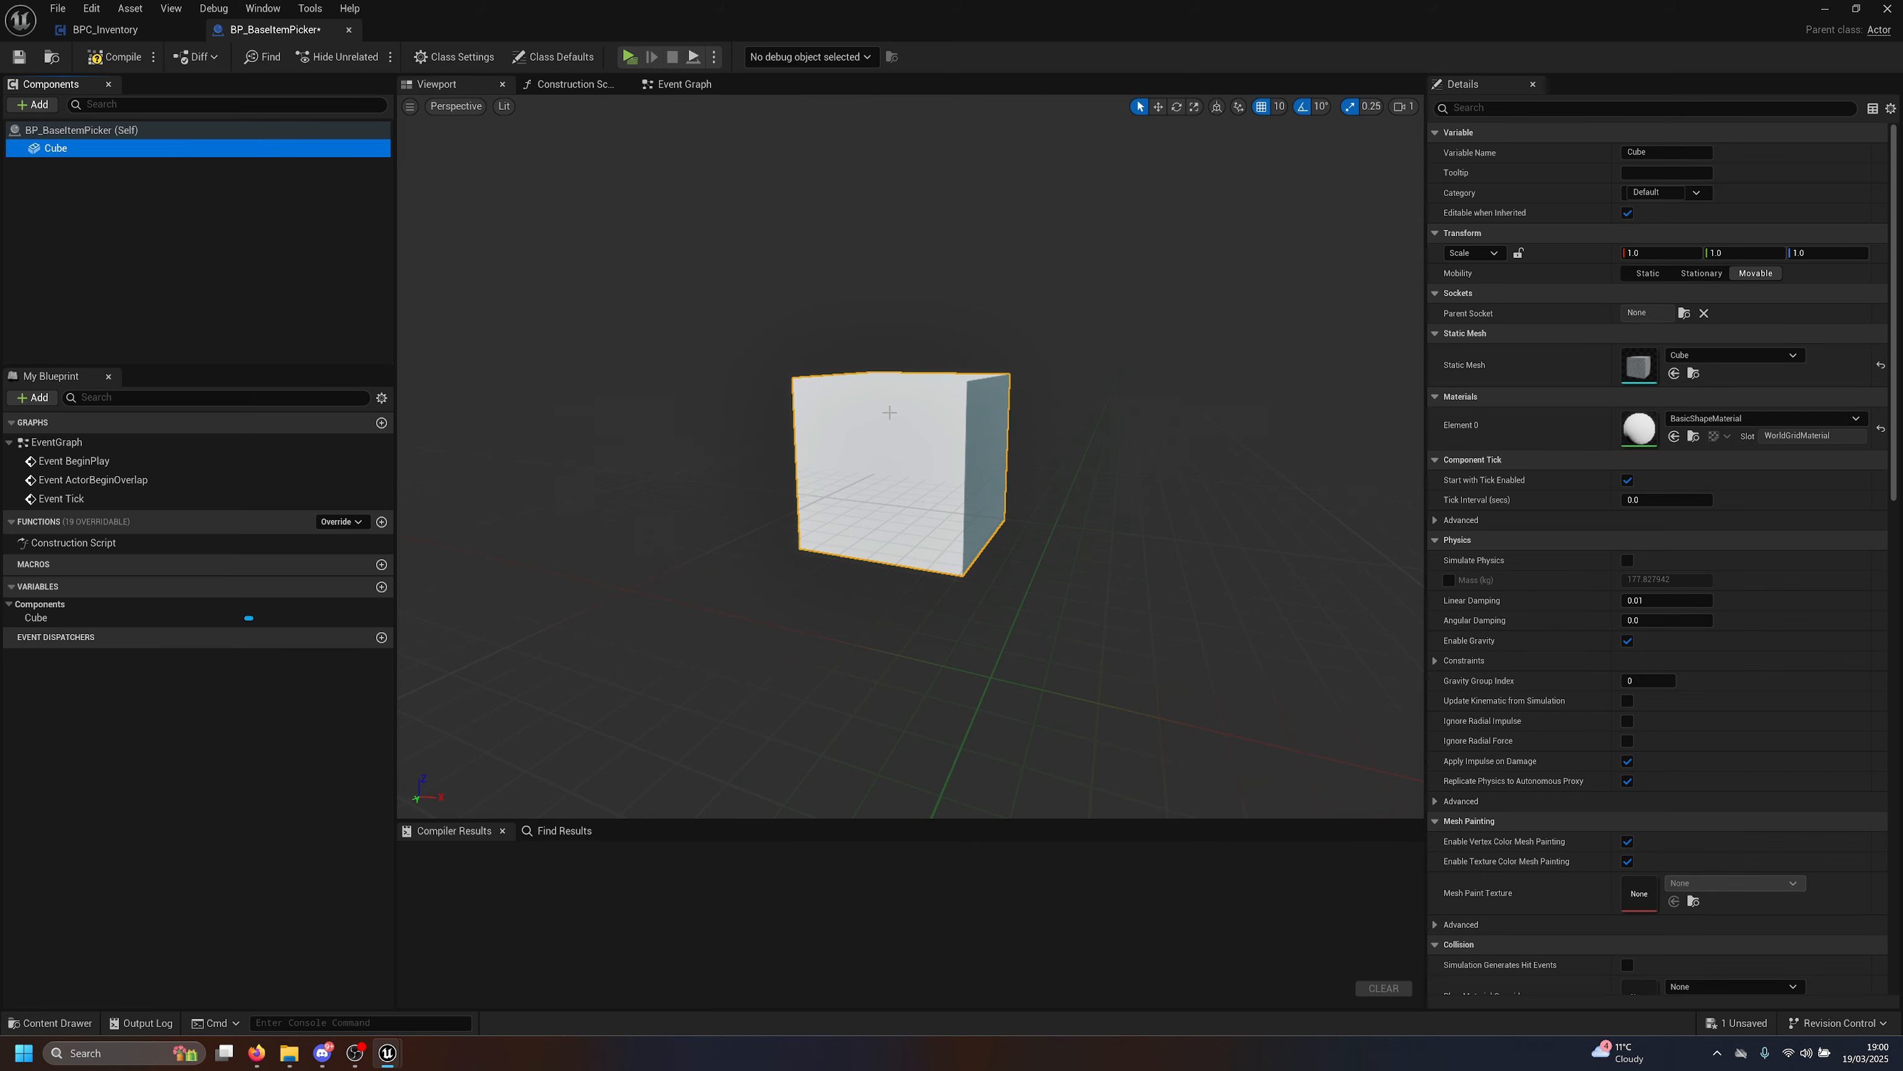
pyautogui.scroll(3, 791, 440)
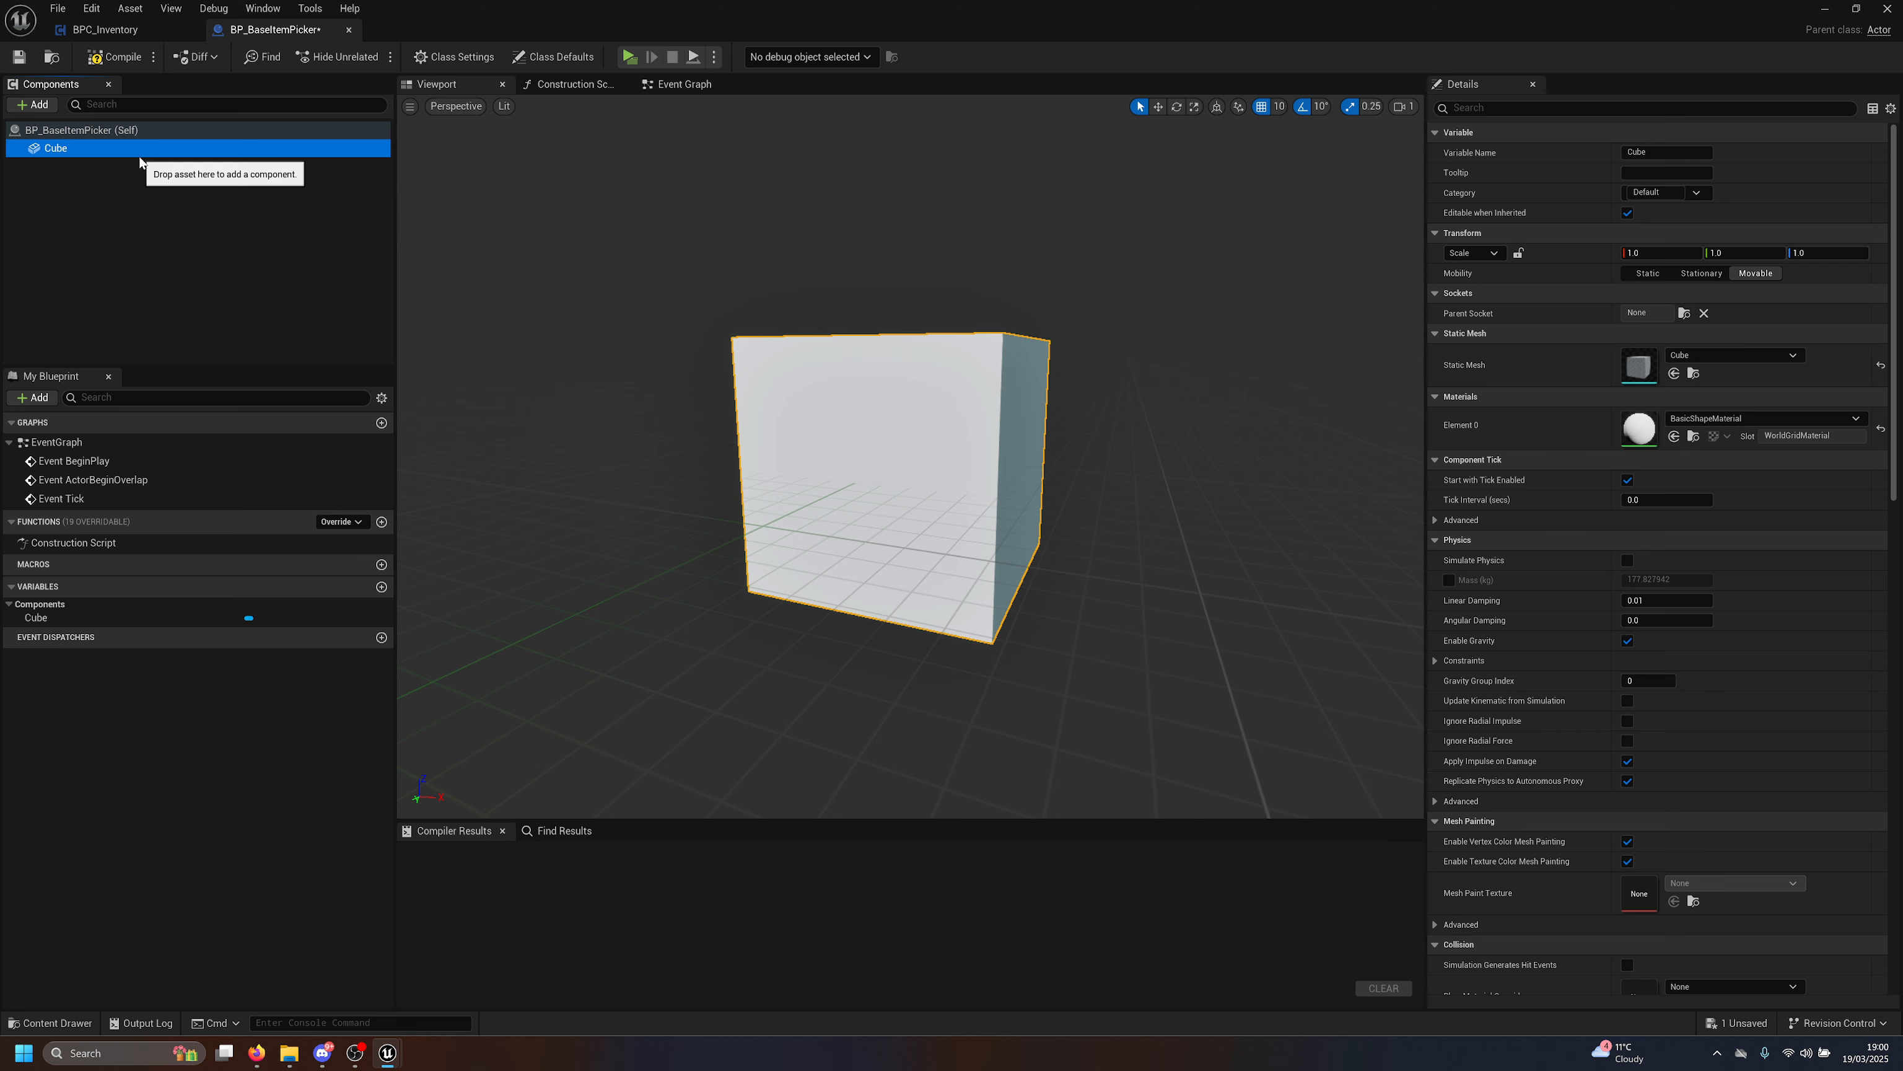
# Rename the Cube component as MainMesh.
pyautogui.doubleClick(115, 151)
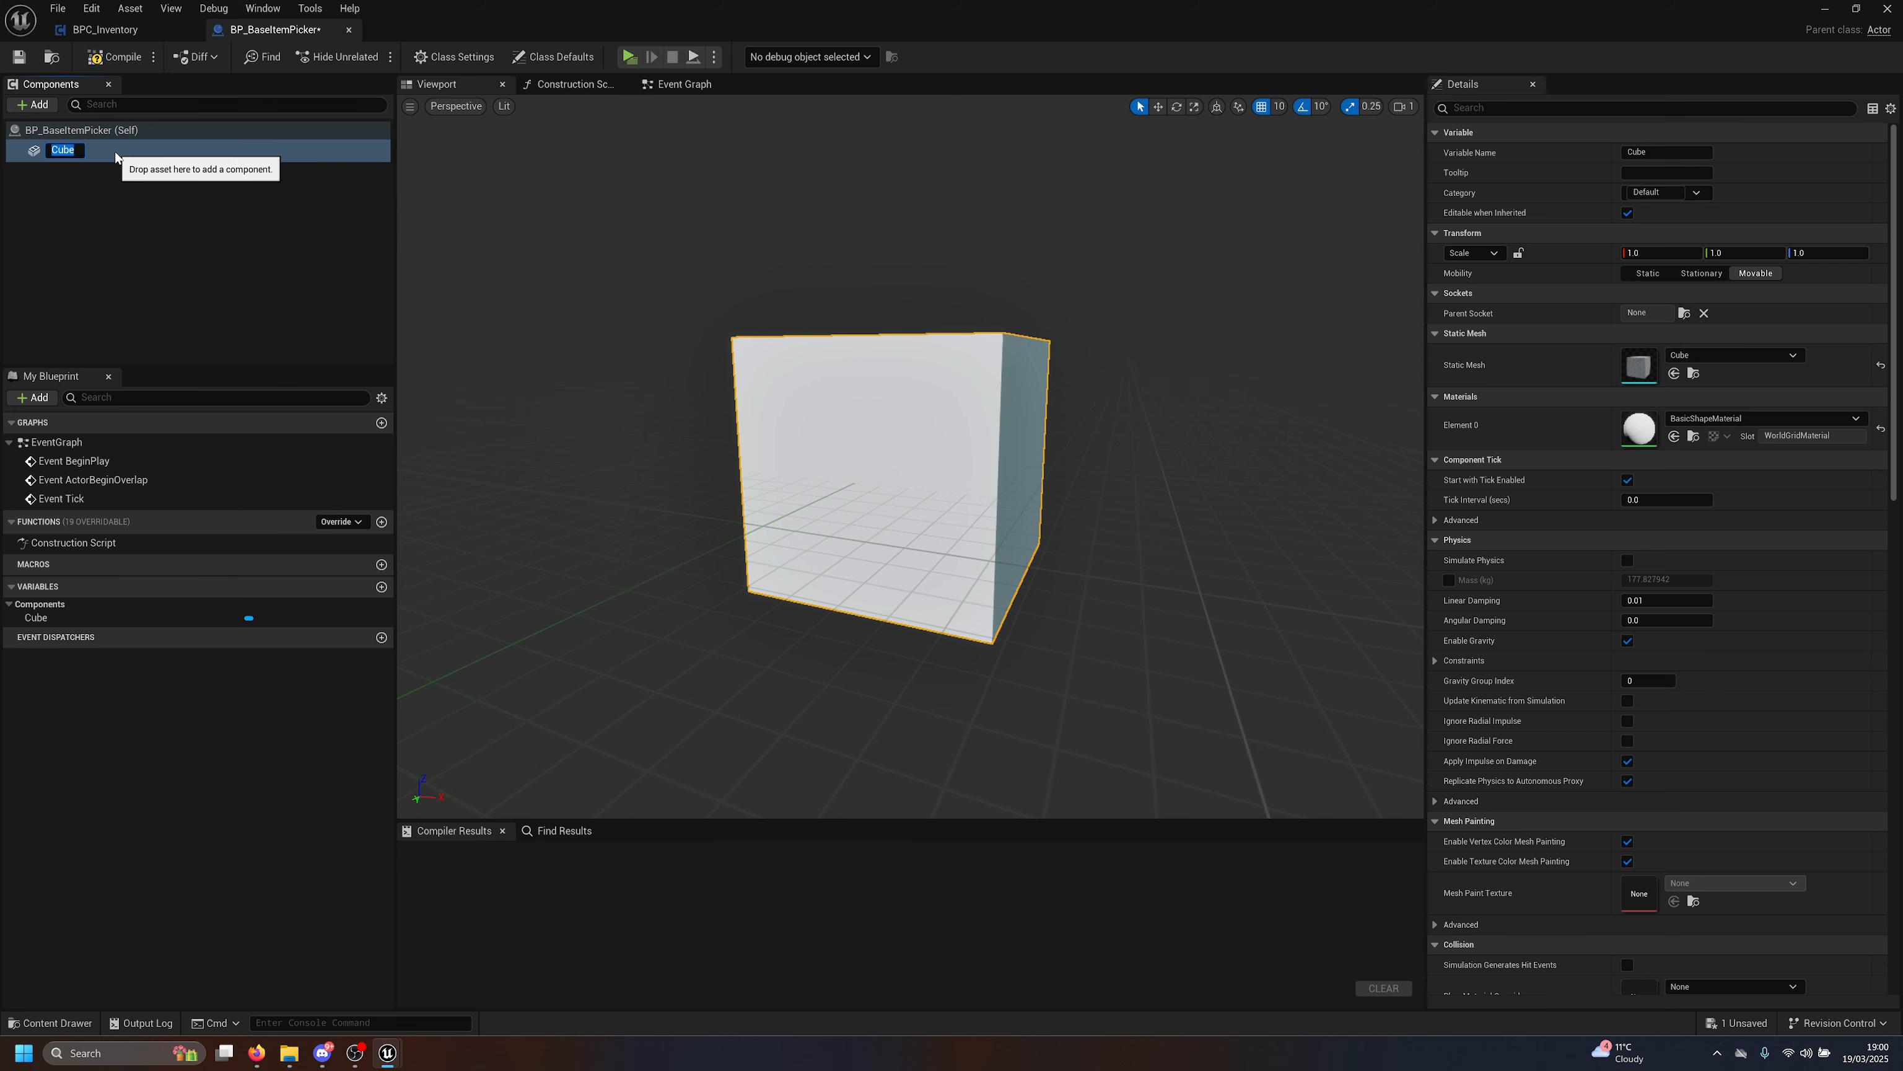
pyautogui.write('MainMesh')
pyautogui.press('Return')
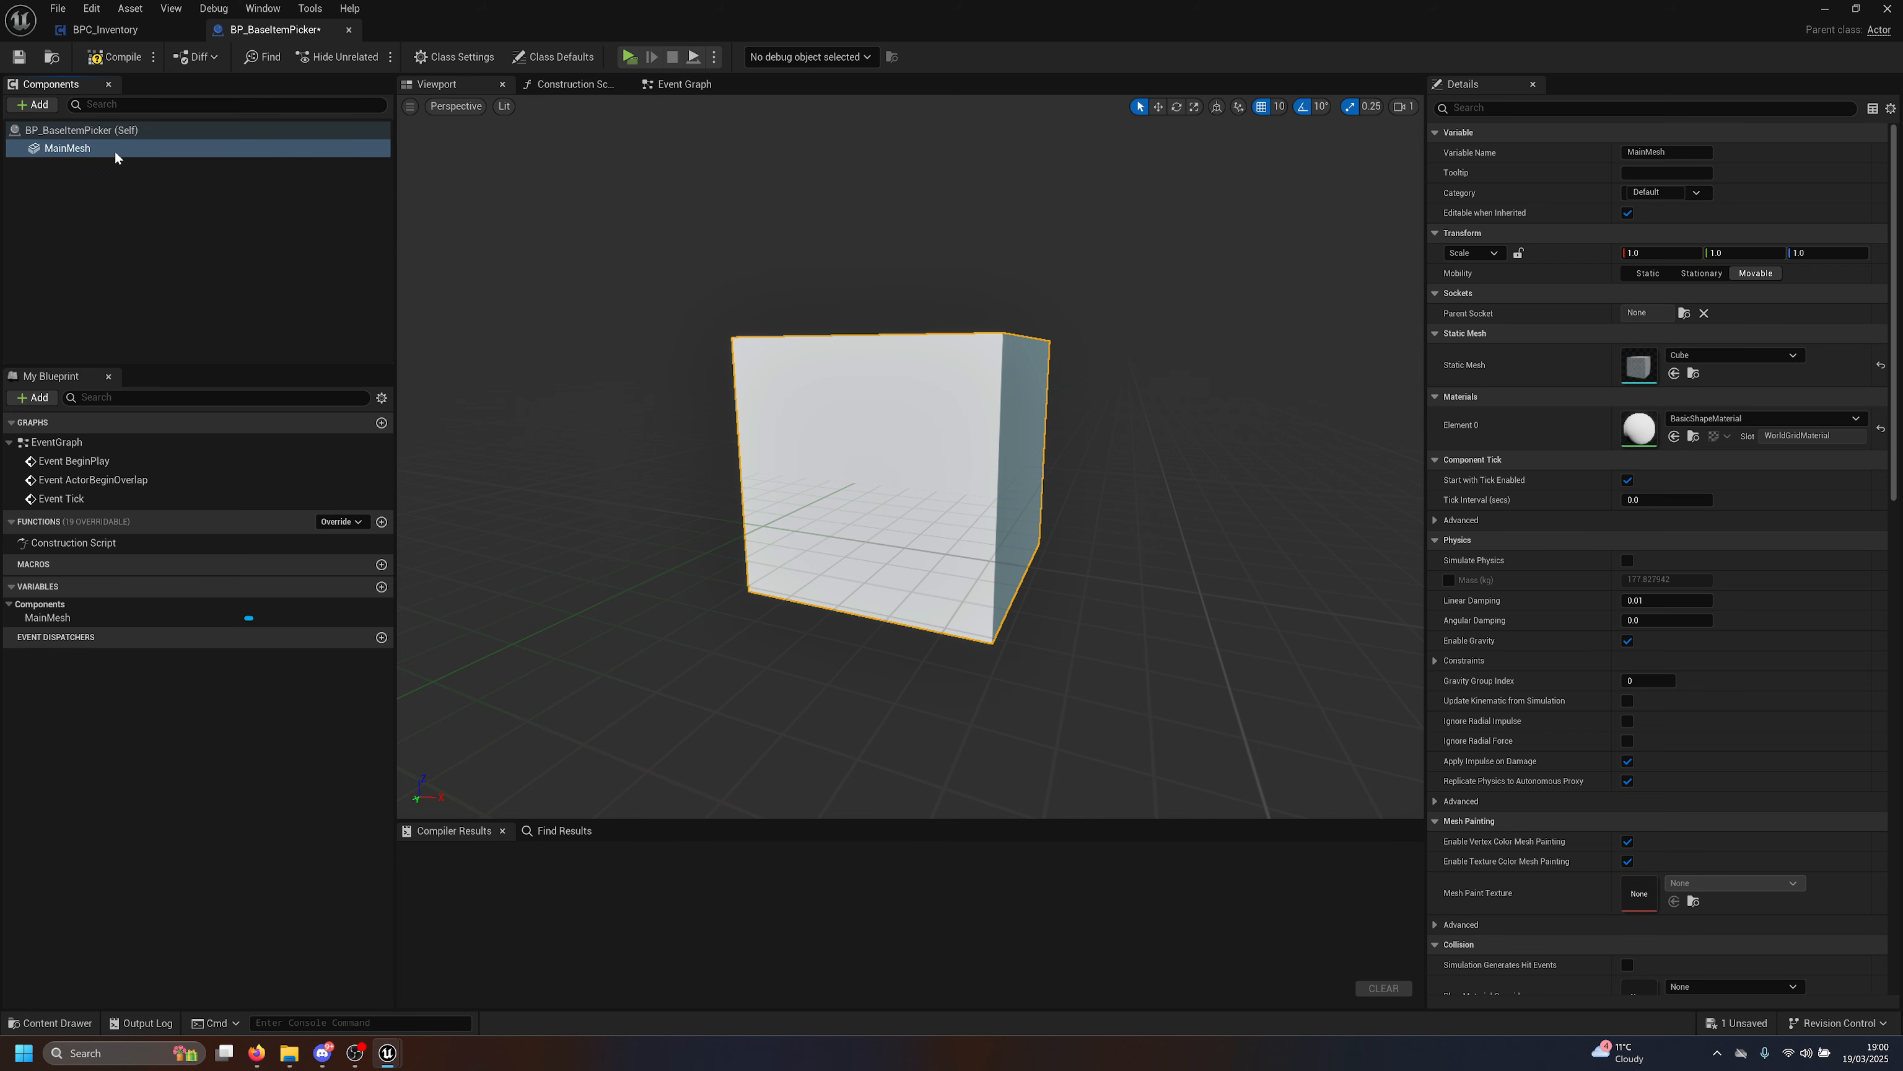
# Add a Sphere Collision component under MainMesh, keeping the name Sphere.
pyautogui.click(36, 105)
pyautogui.write('sp')
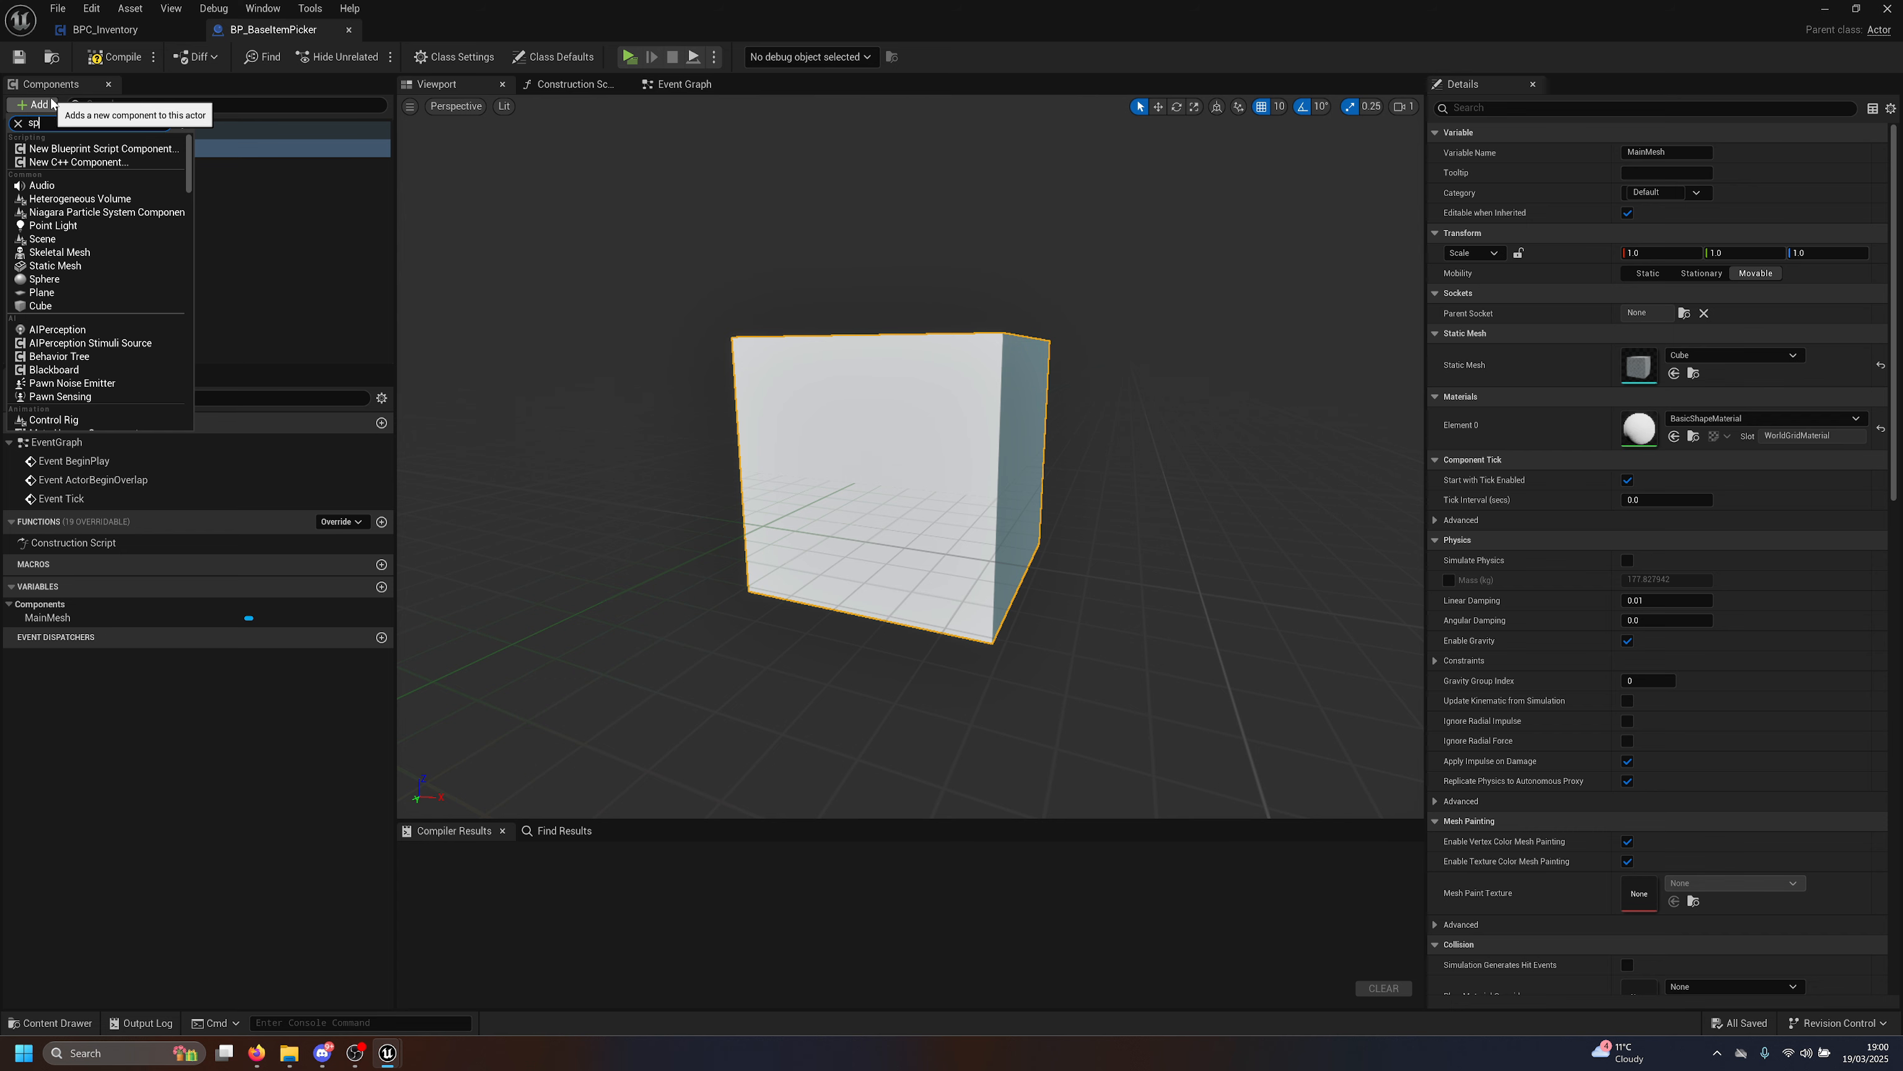
pyautogui.write('here')
pyautogui.click(78, 173)
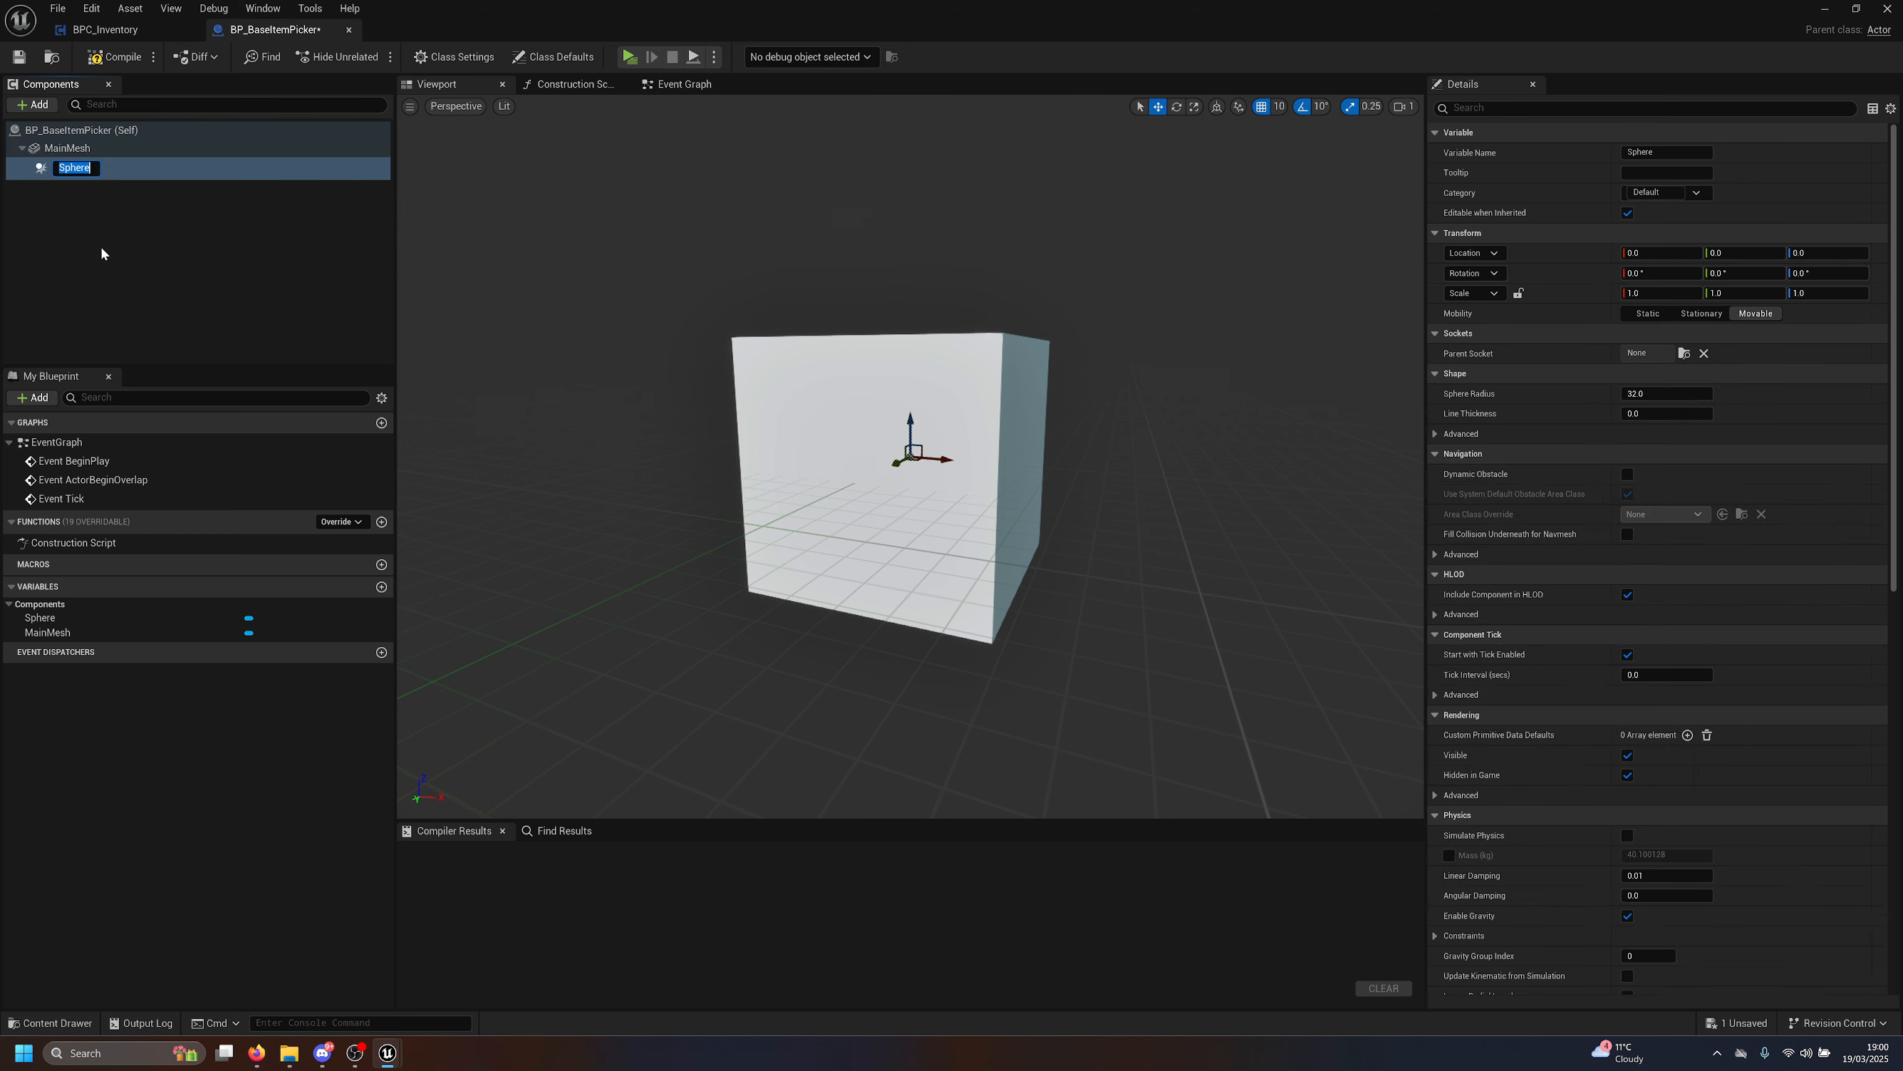
pyautogui.press('Return')
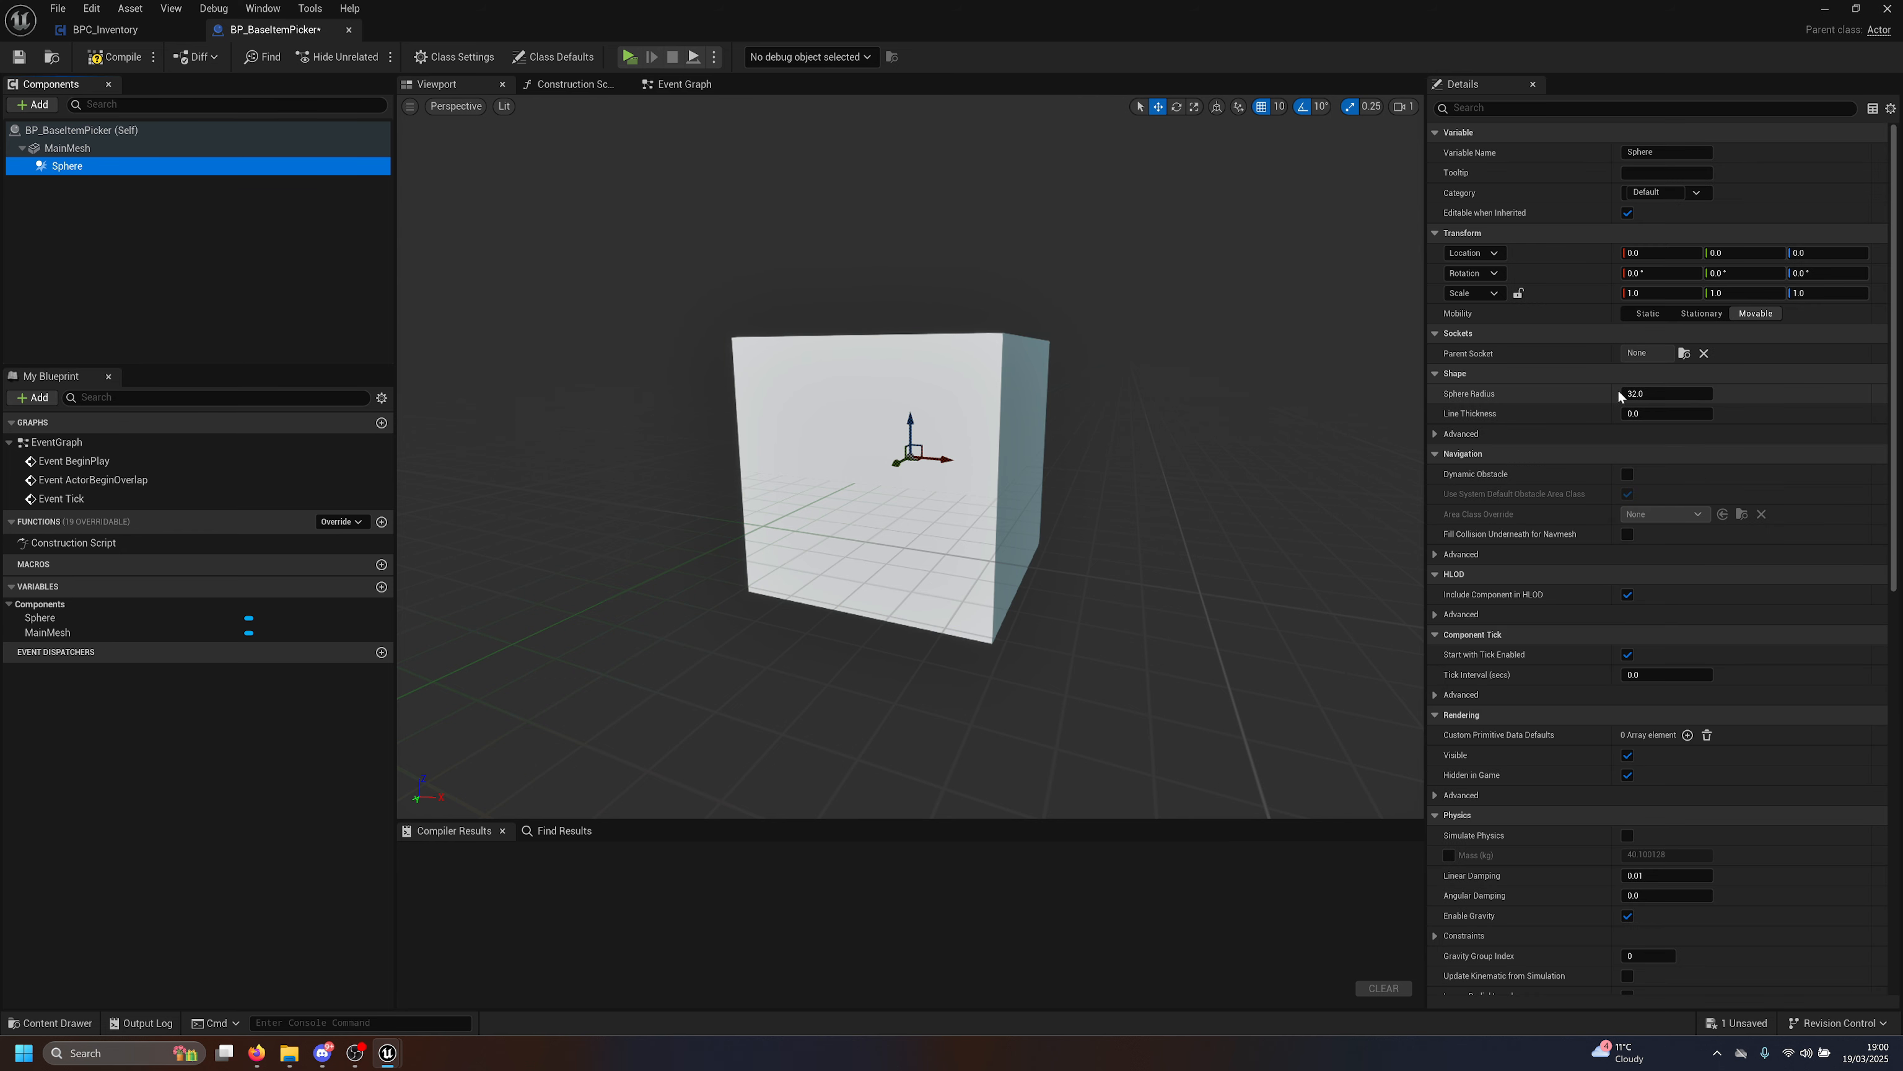
# Set the Sphere component's radius to 320.
pyautogui.click(1620, 393)
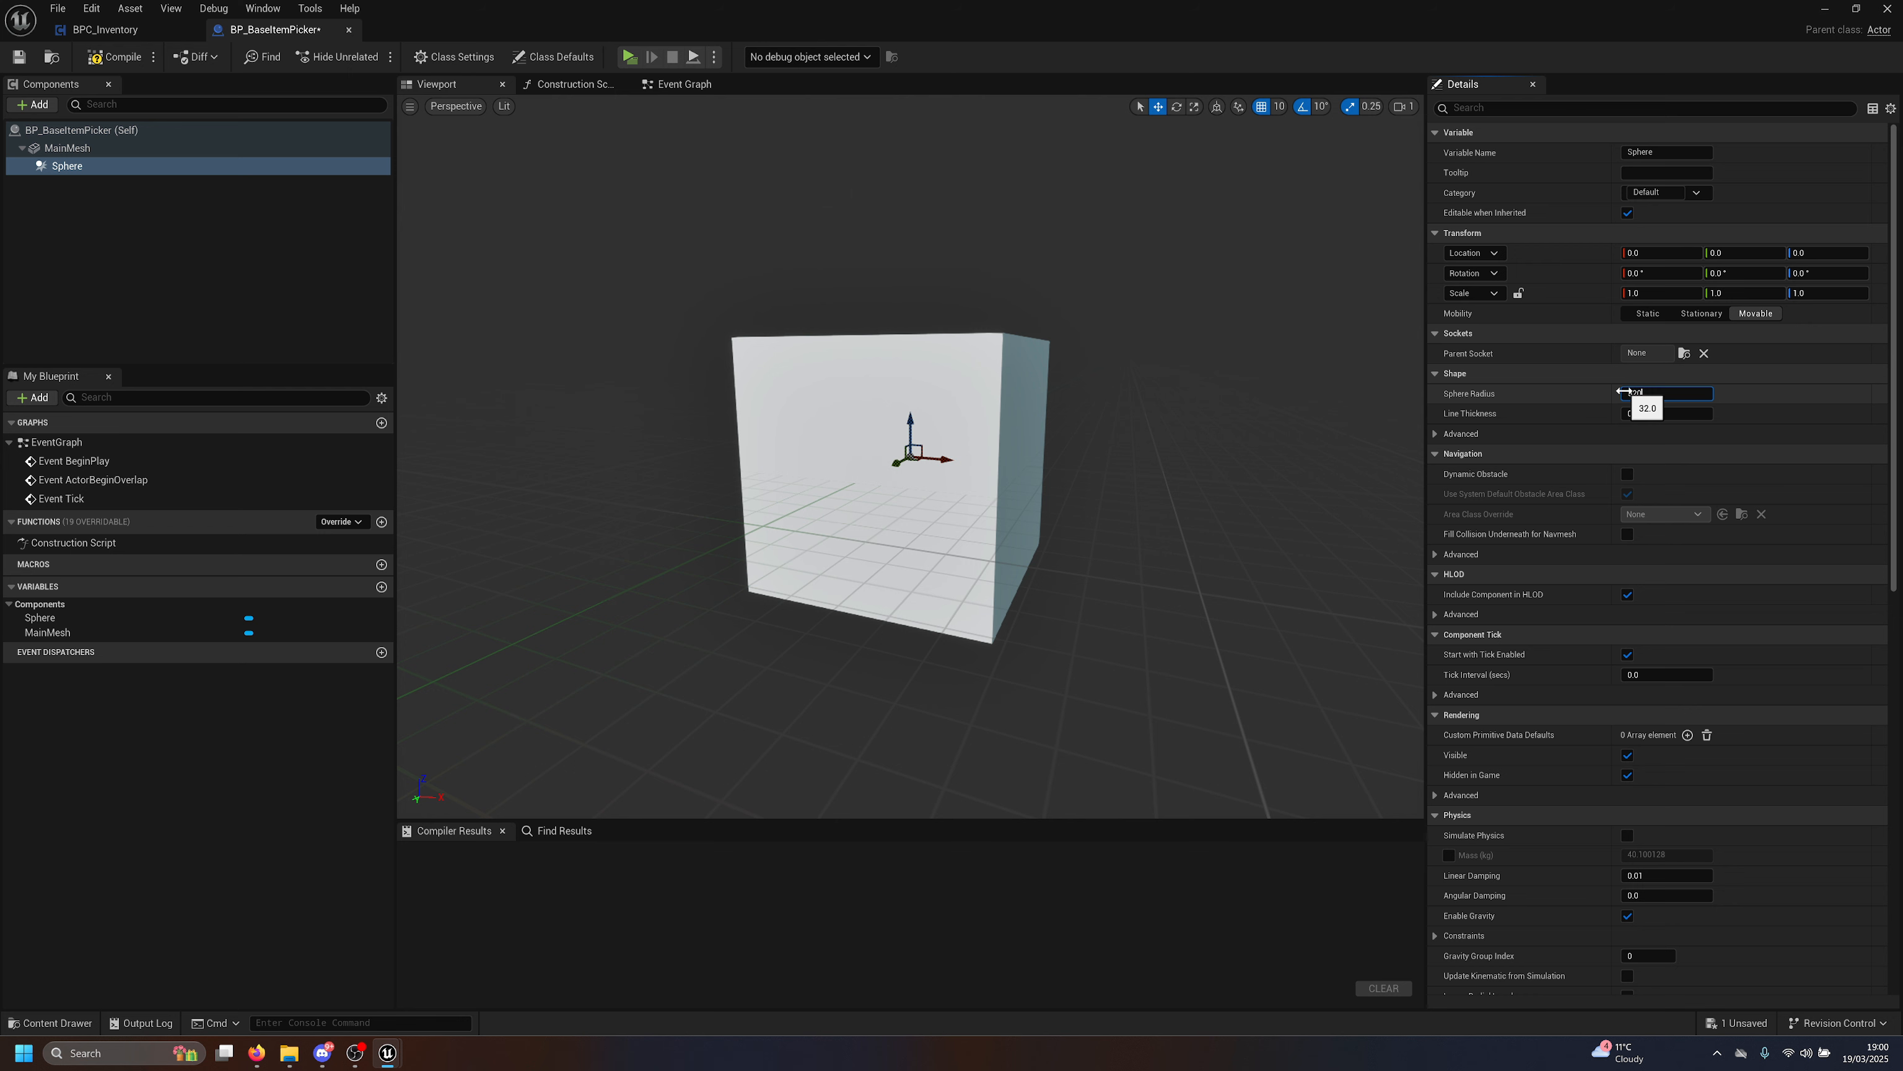
pyautogui.write('320')
pyautogui.press('Return')
# Turn off Hidden in Game for the Sphere component, and compile and save BP_BaseItemPicker.
pyautogui.click(1454, 107)
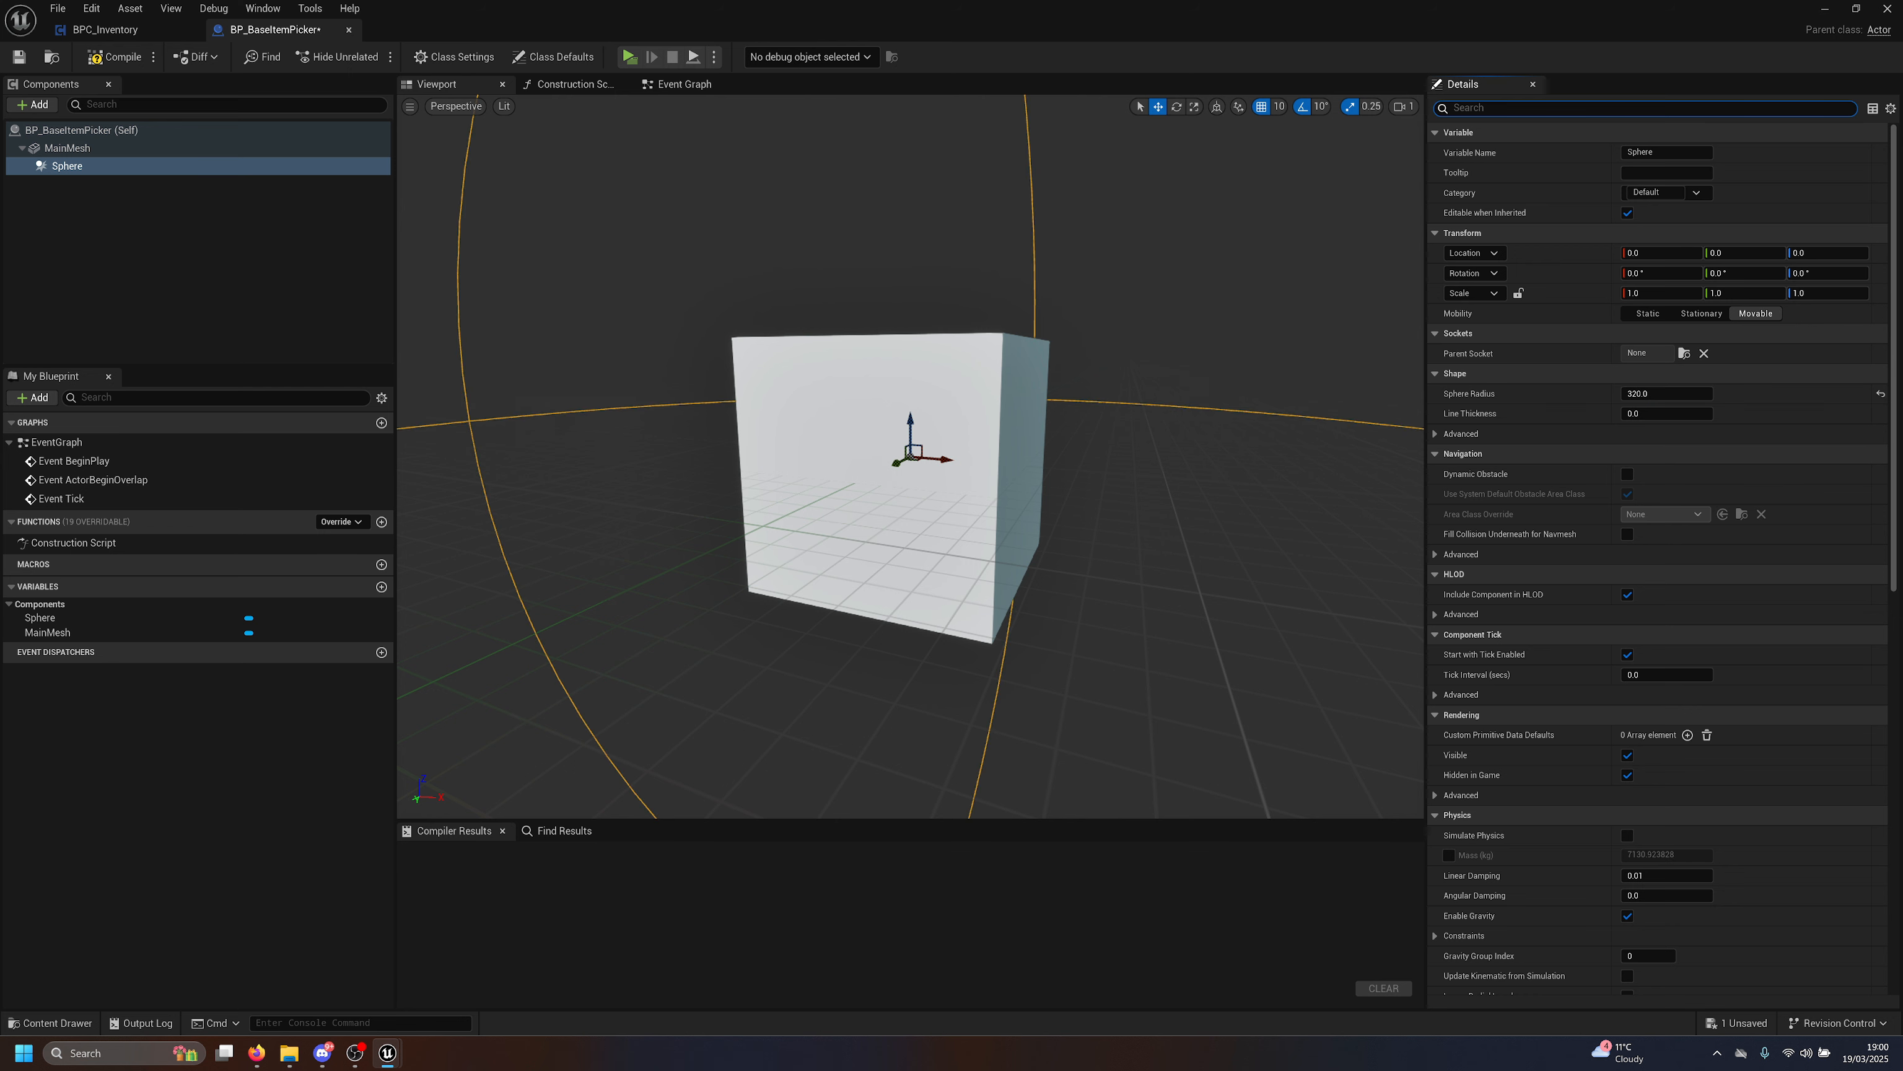
pyautogui.write('hidd')
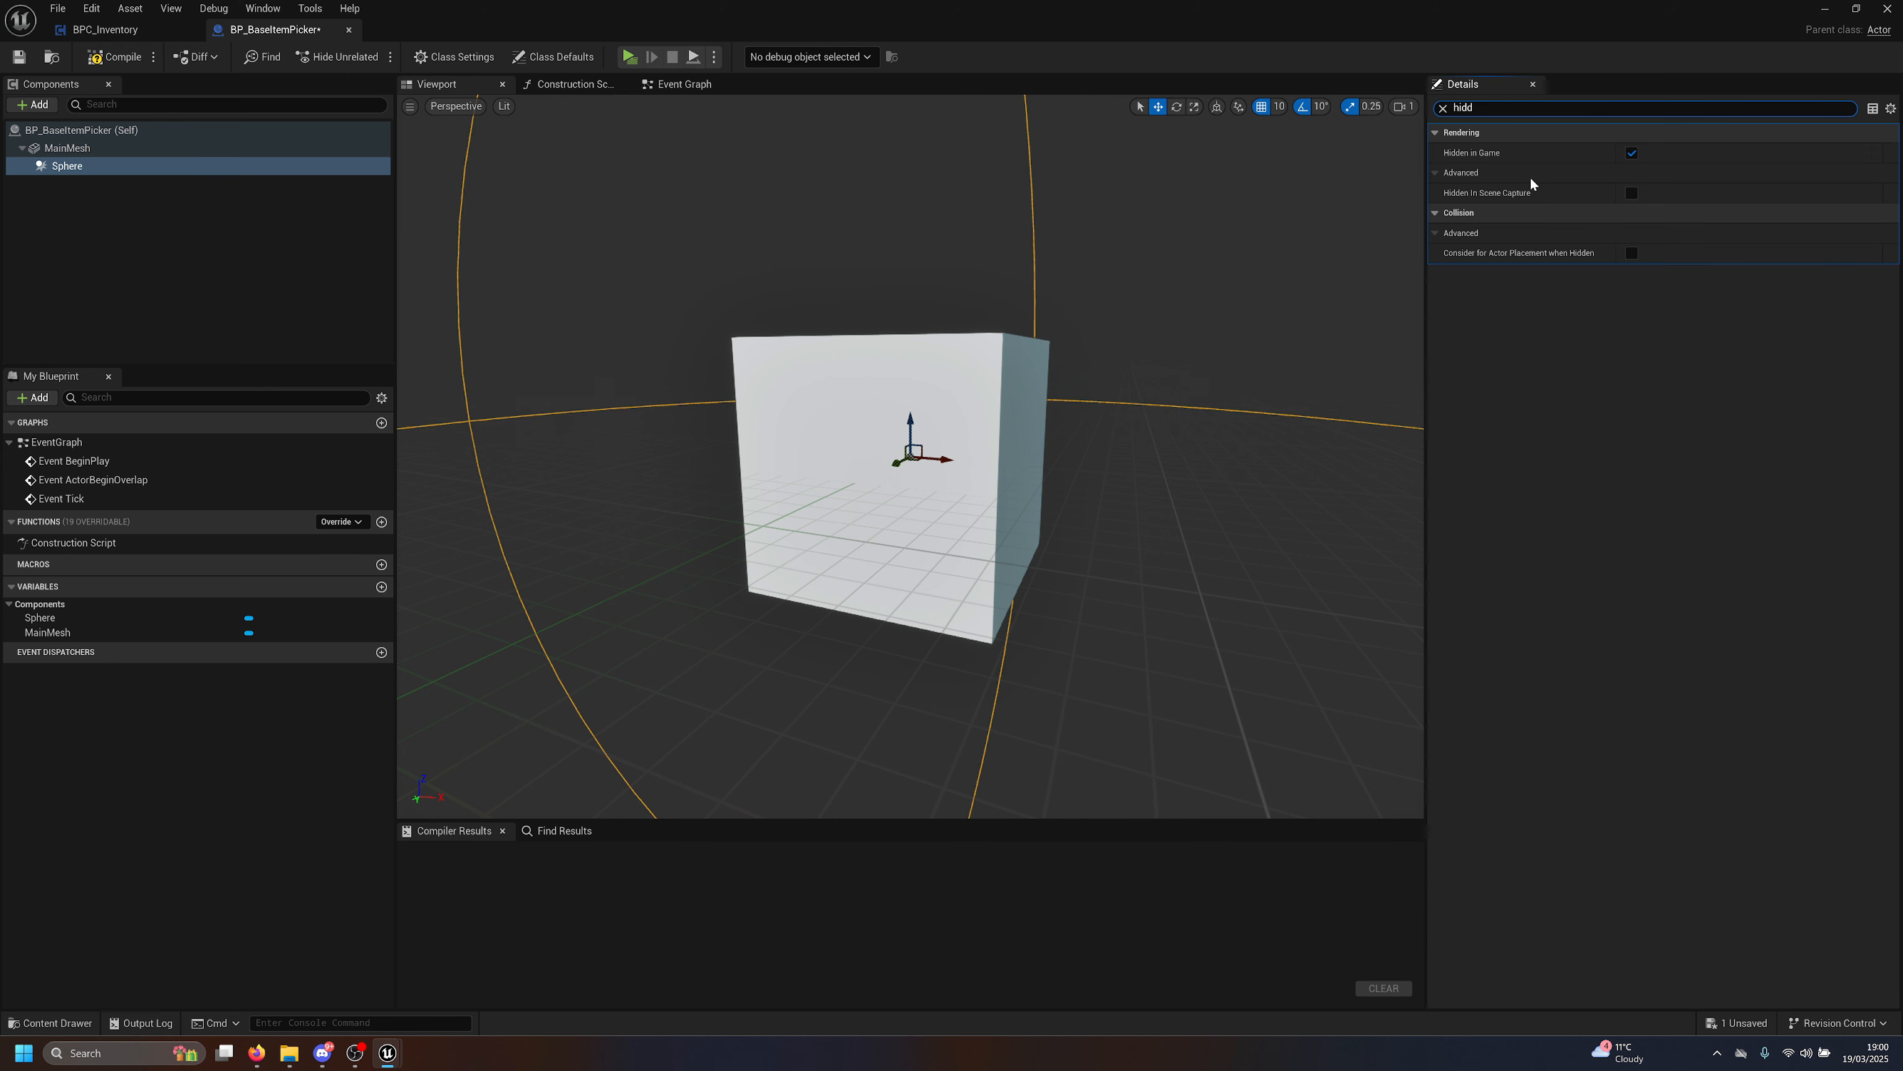
pyautogui.click(1631, 153)
pyautogui.click(113, 57)
pyautogui.click(18, 57)
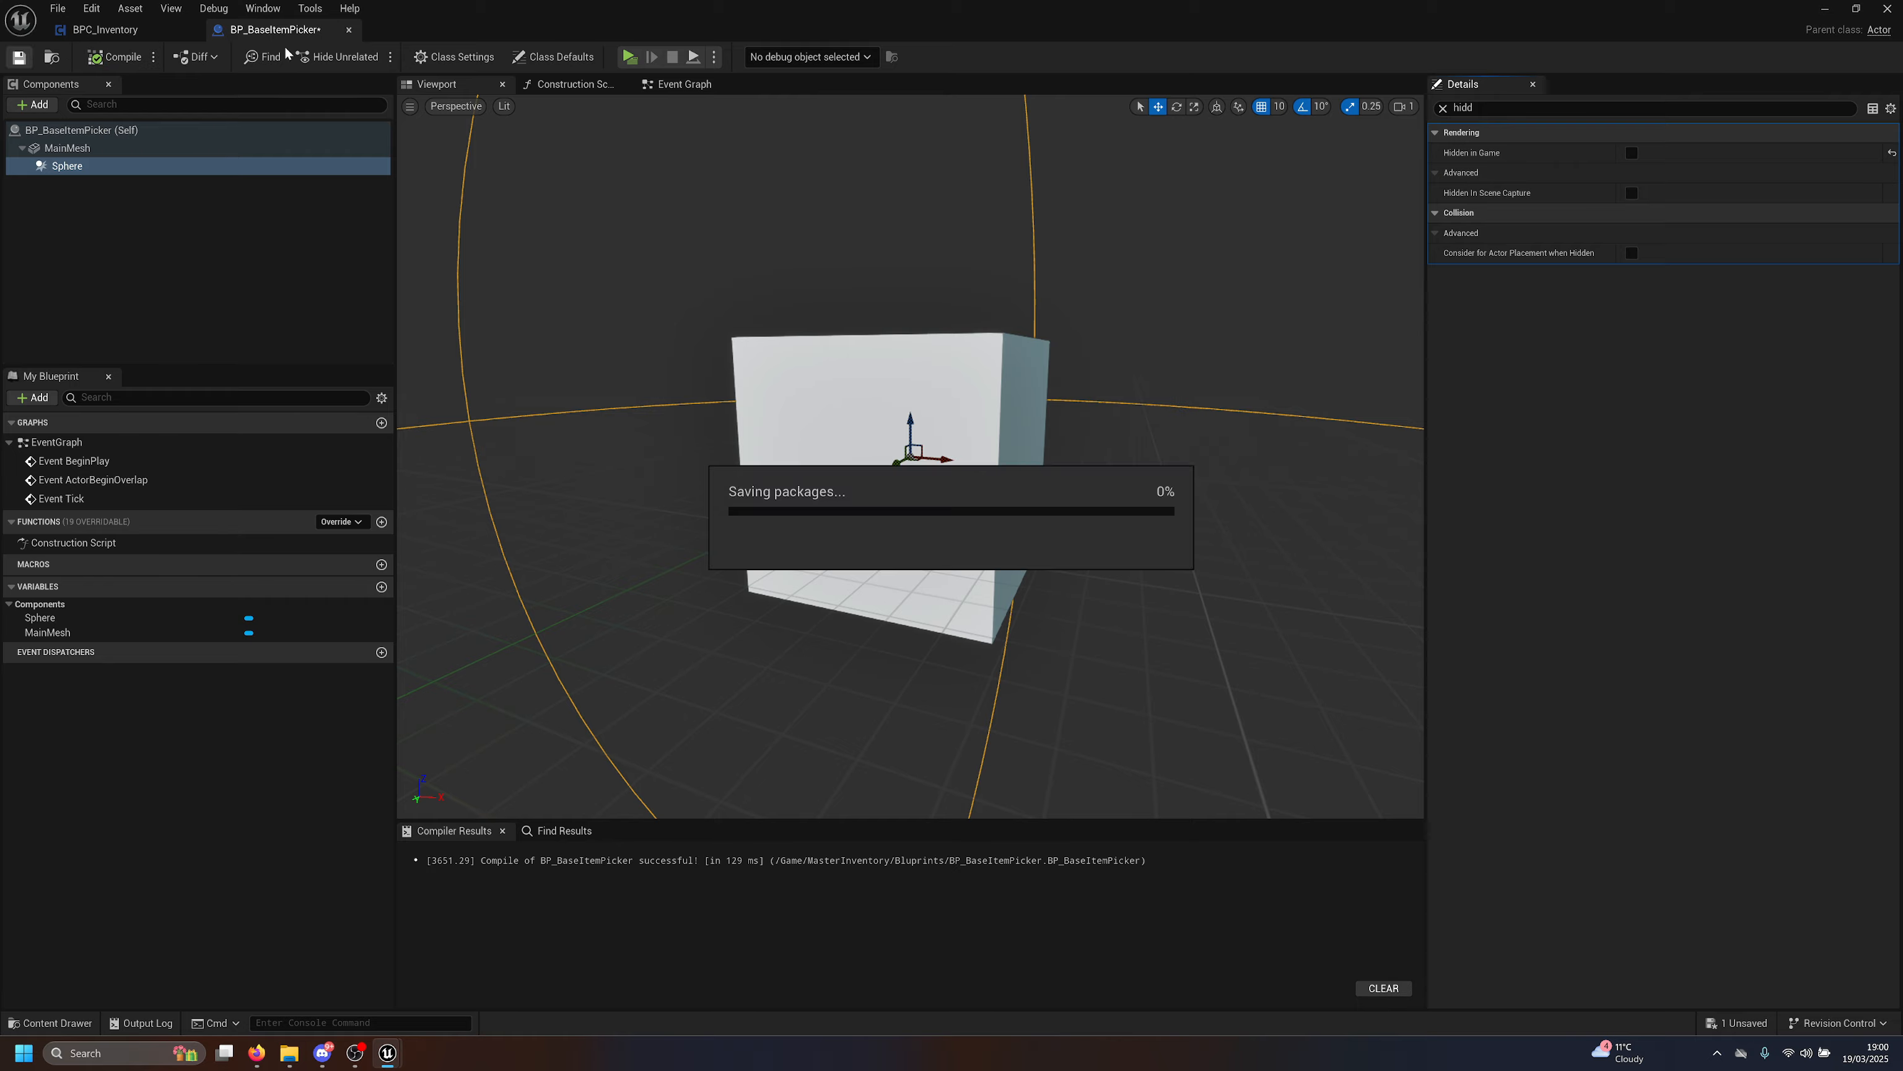
# Place a BP_BaseItemPicker actor on the floor of the ThirdPersonMap level.
pyautogui.moveTo(608, 21); pyautogui.dragTo(1523, 480)
pyautogui.moveTo(254, 825); pyautogui.dragTo(895, 310)
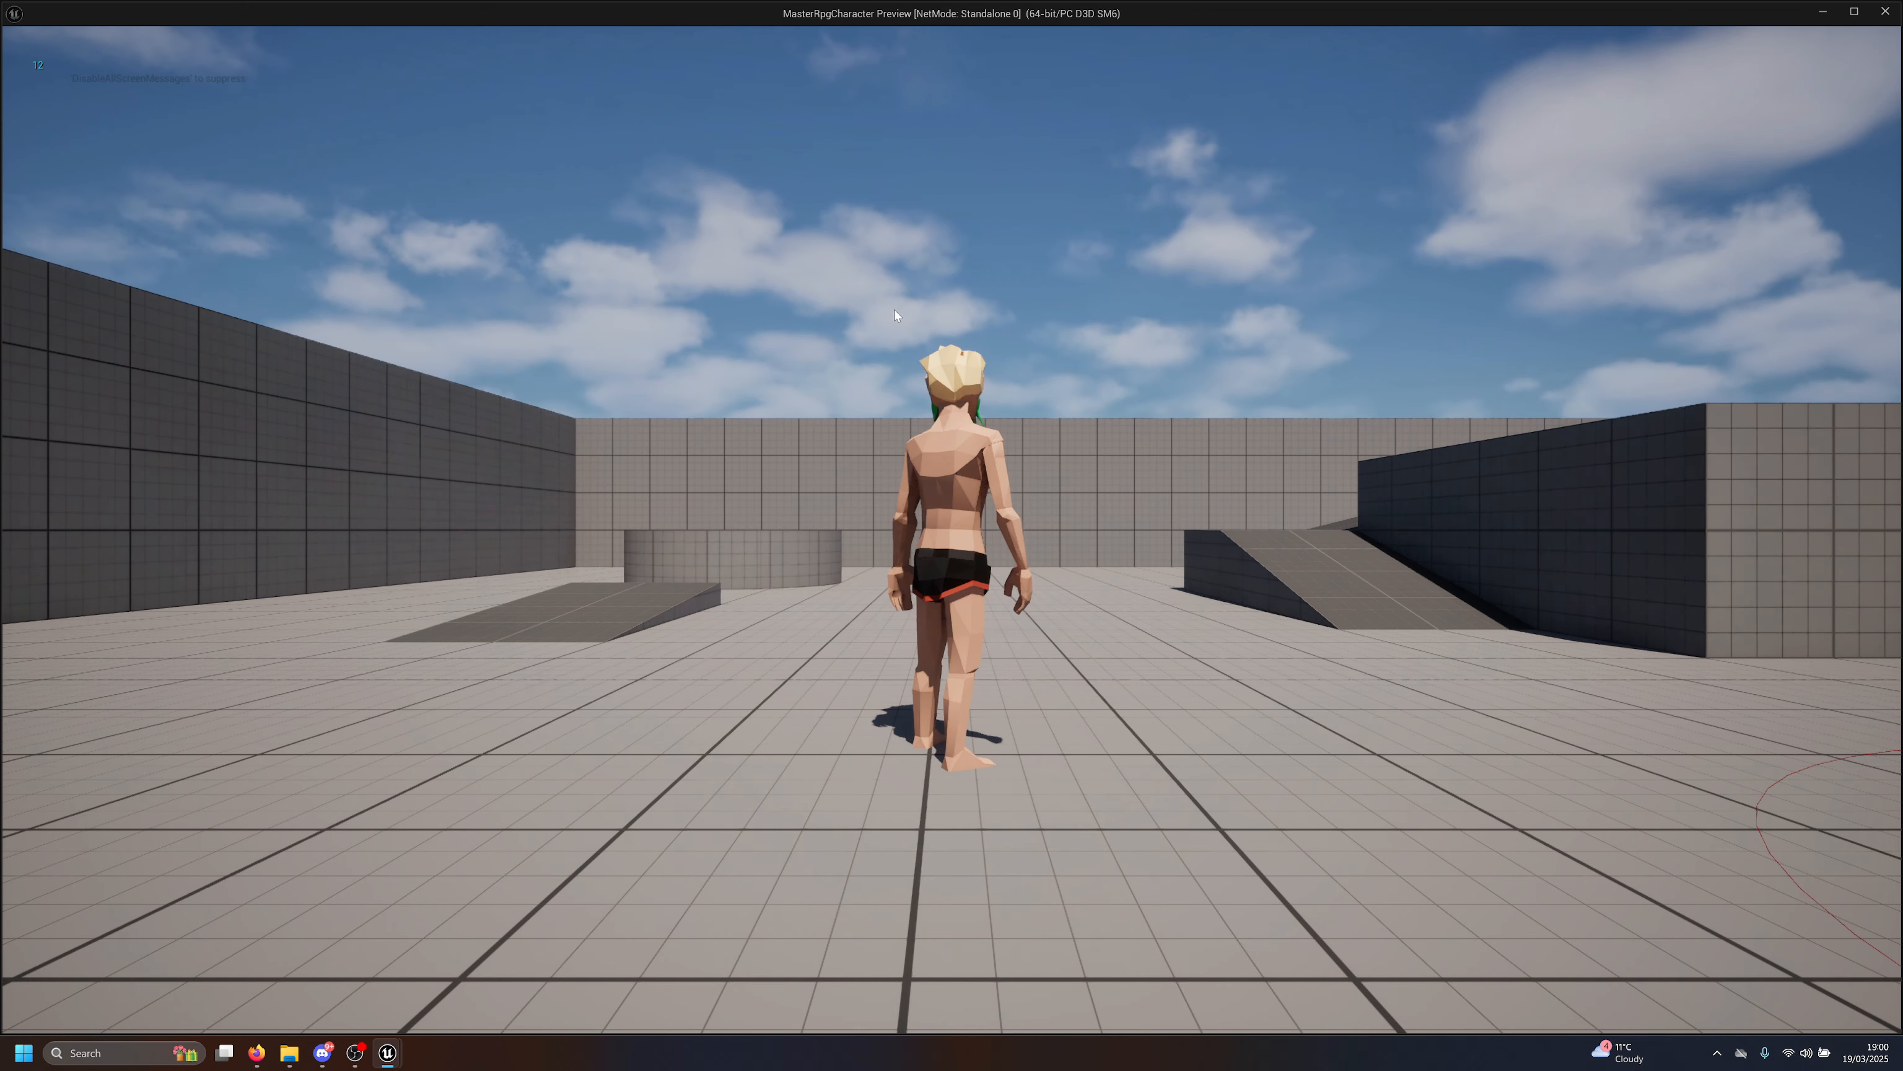
# Run and jump the character around the placed item picker in the play preview to check its cube and collision sphere.
pyautogui.press('w')
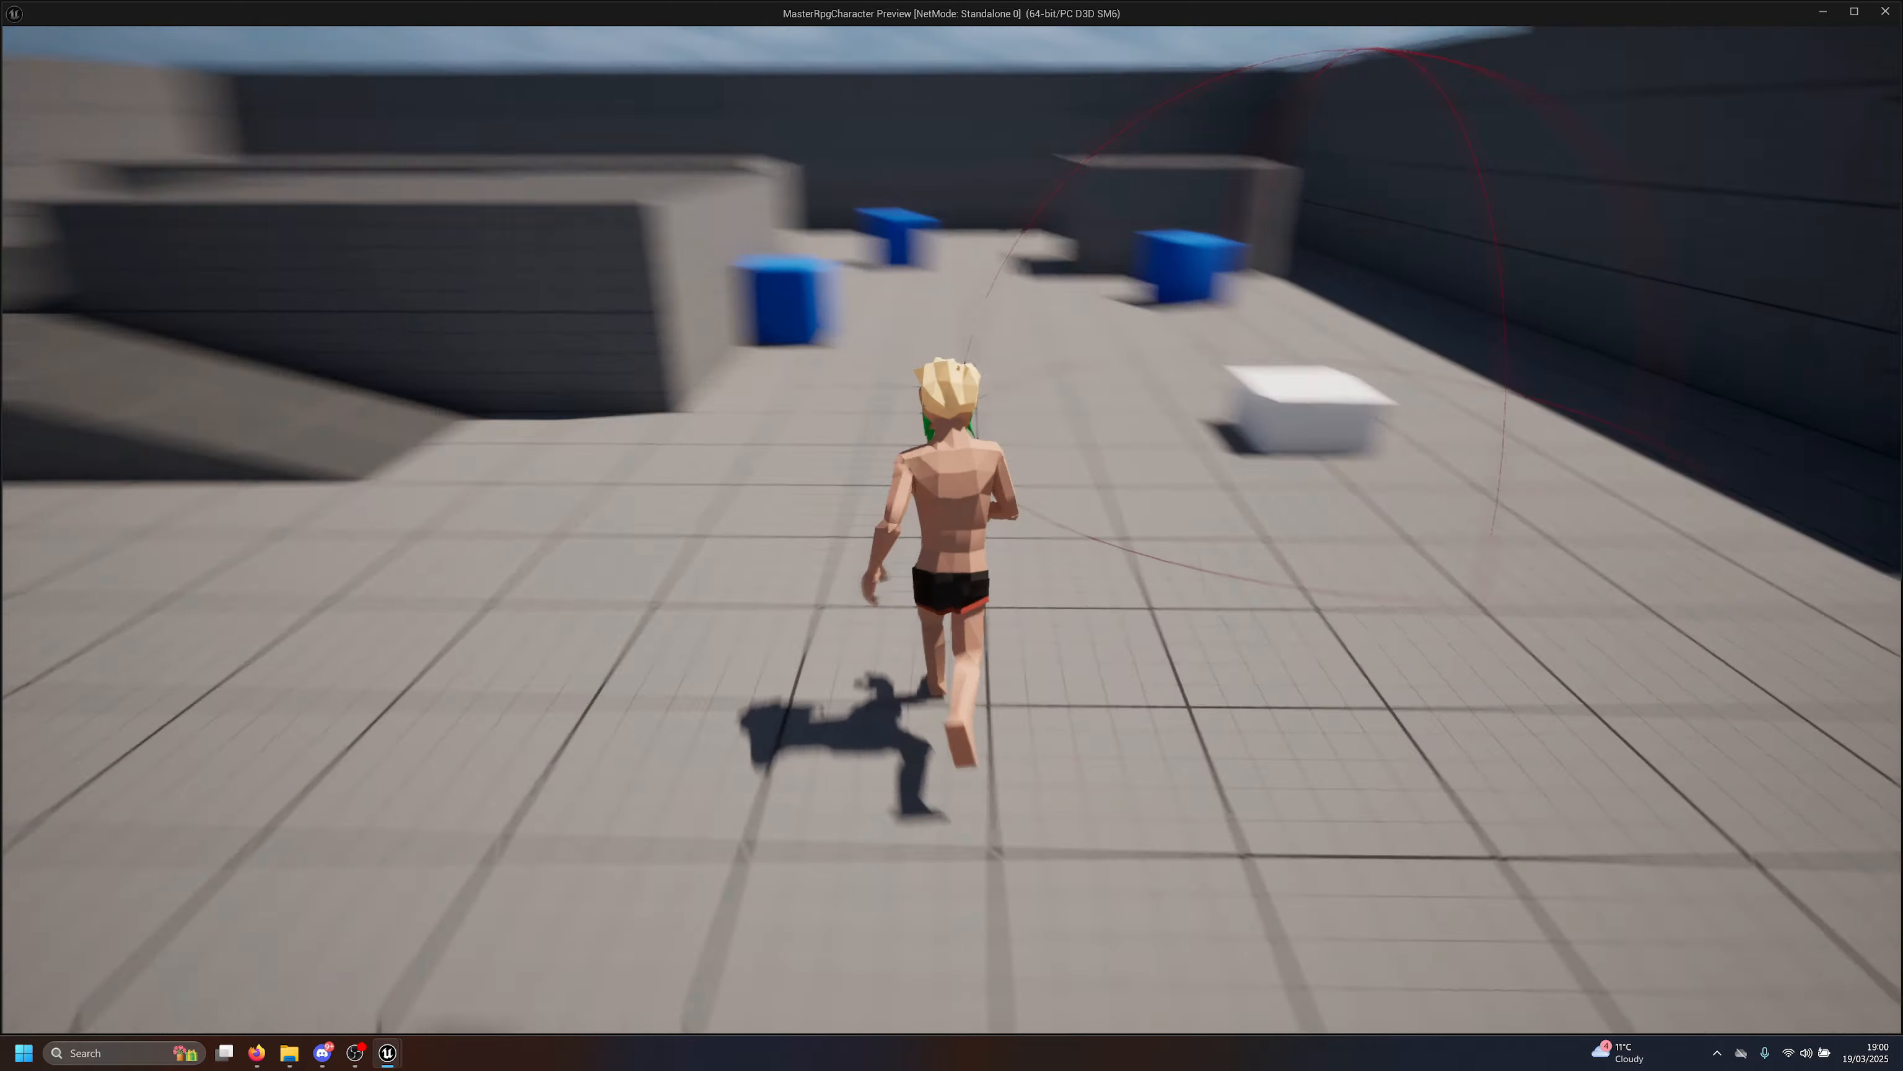
pyautogui.press('a')
pyautogui.press('w')
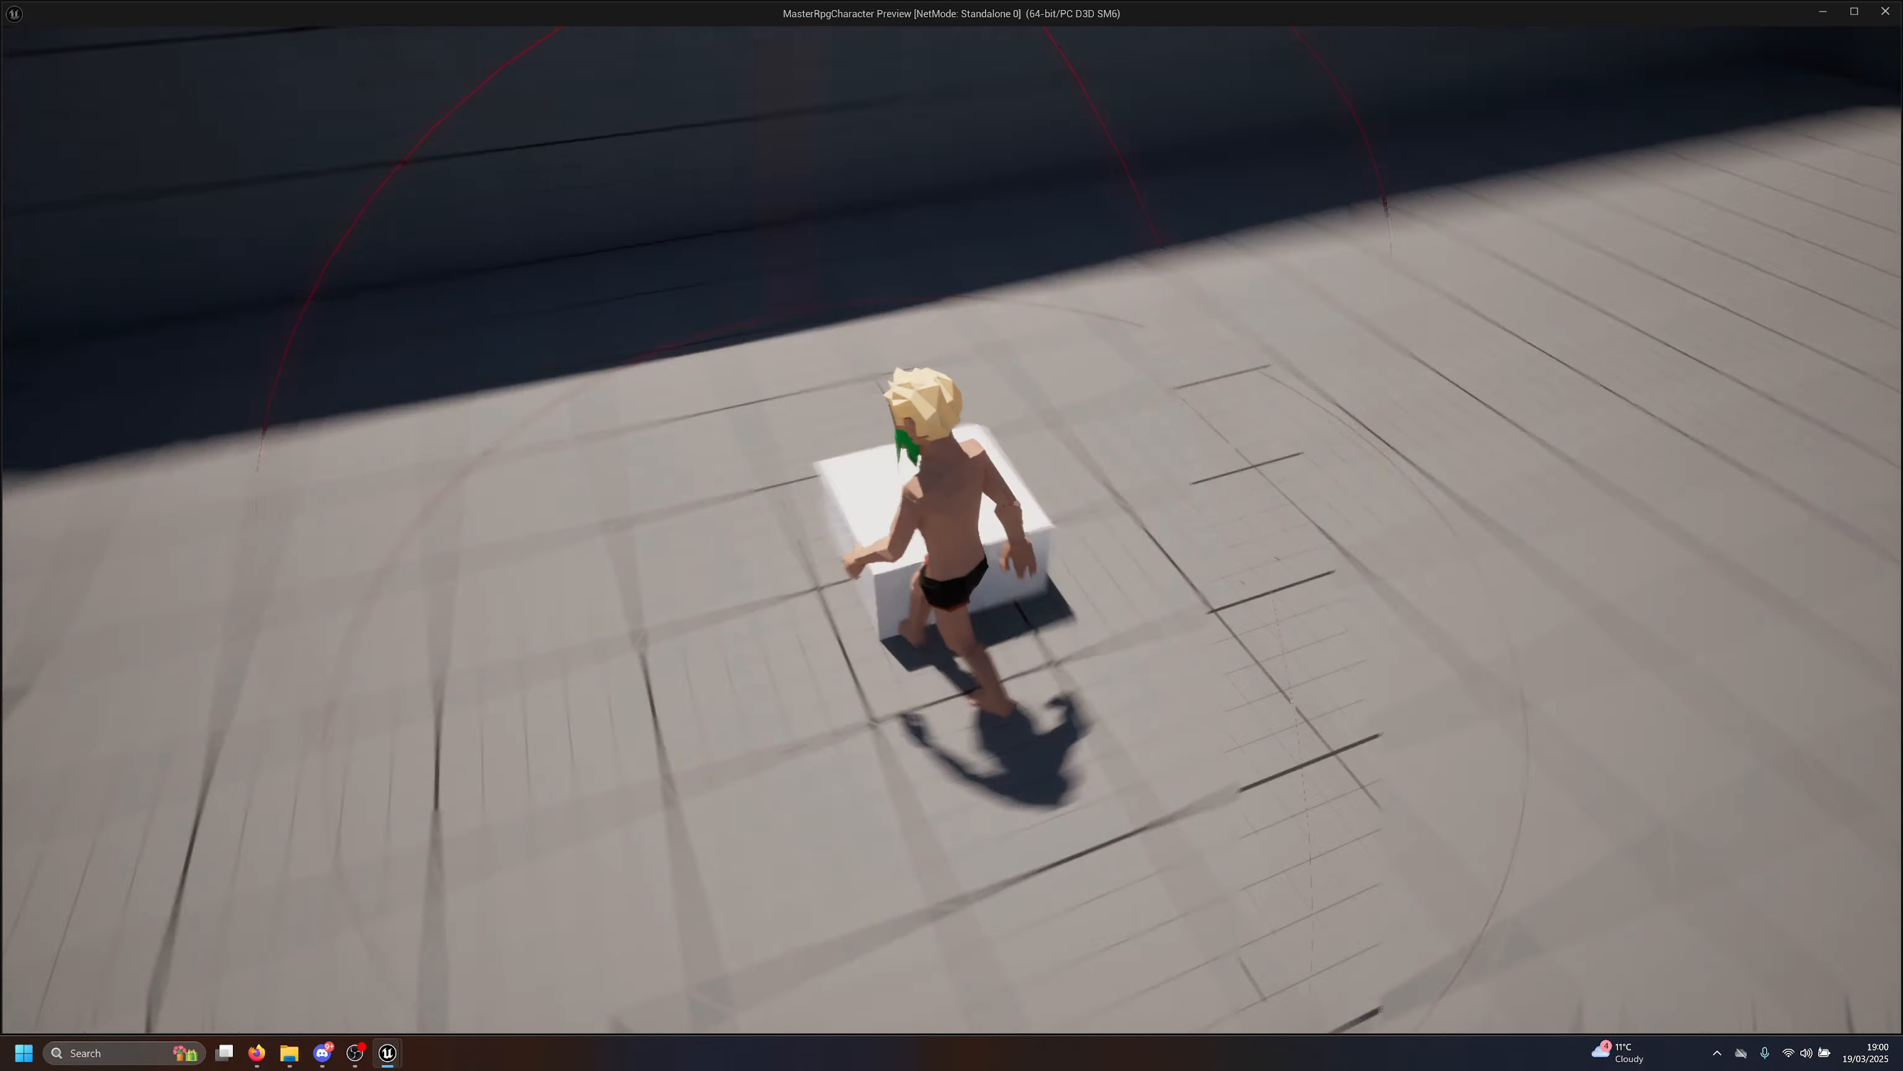
pyautogui.press('w')
pyautogui.press('a')
pyautogui.press('d')
pyautogui.press('w')
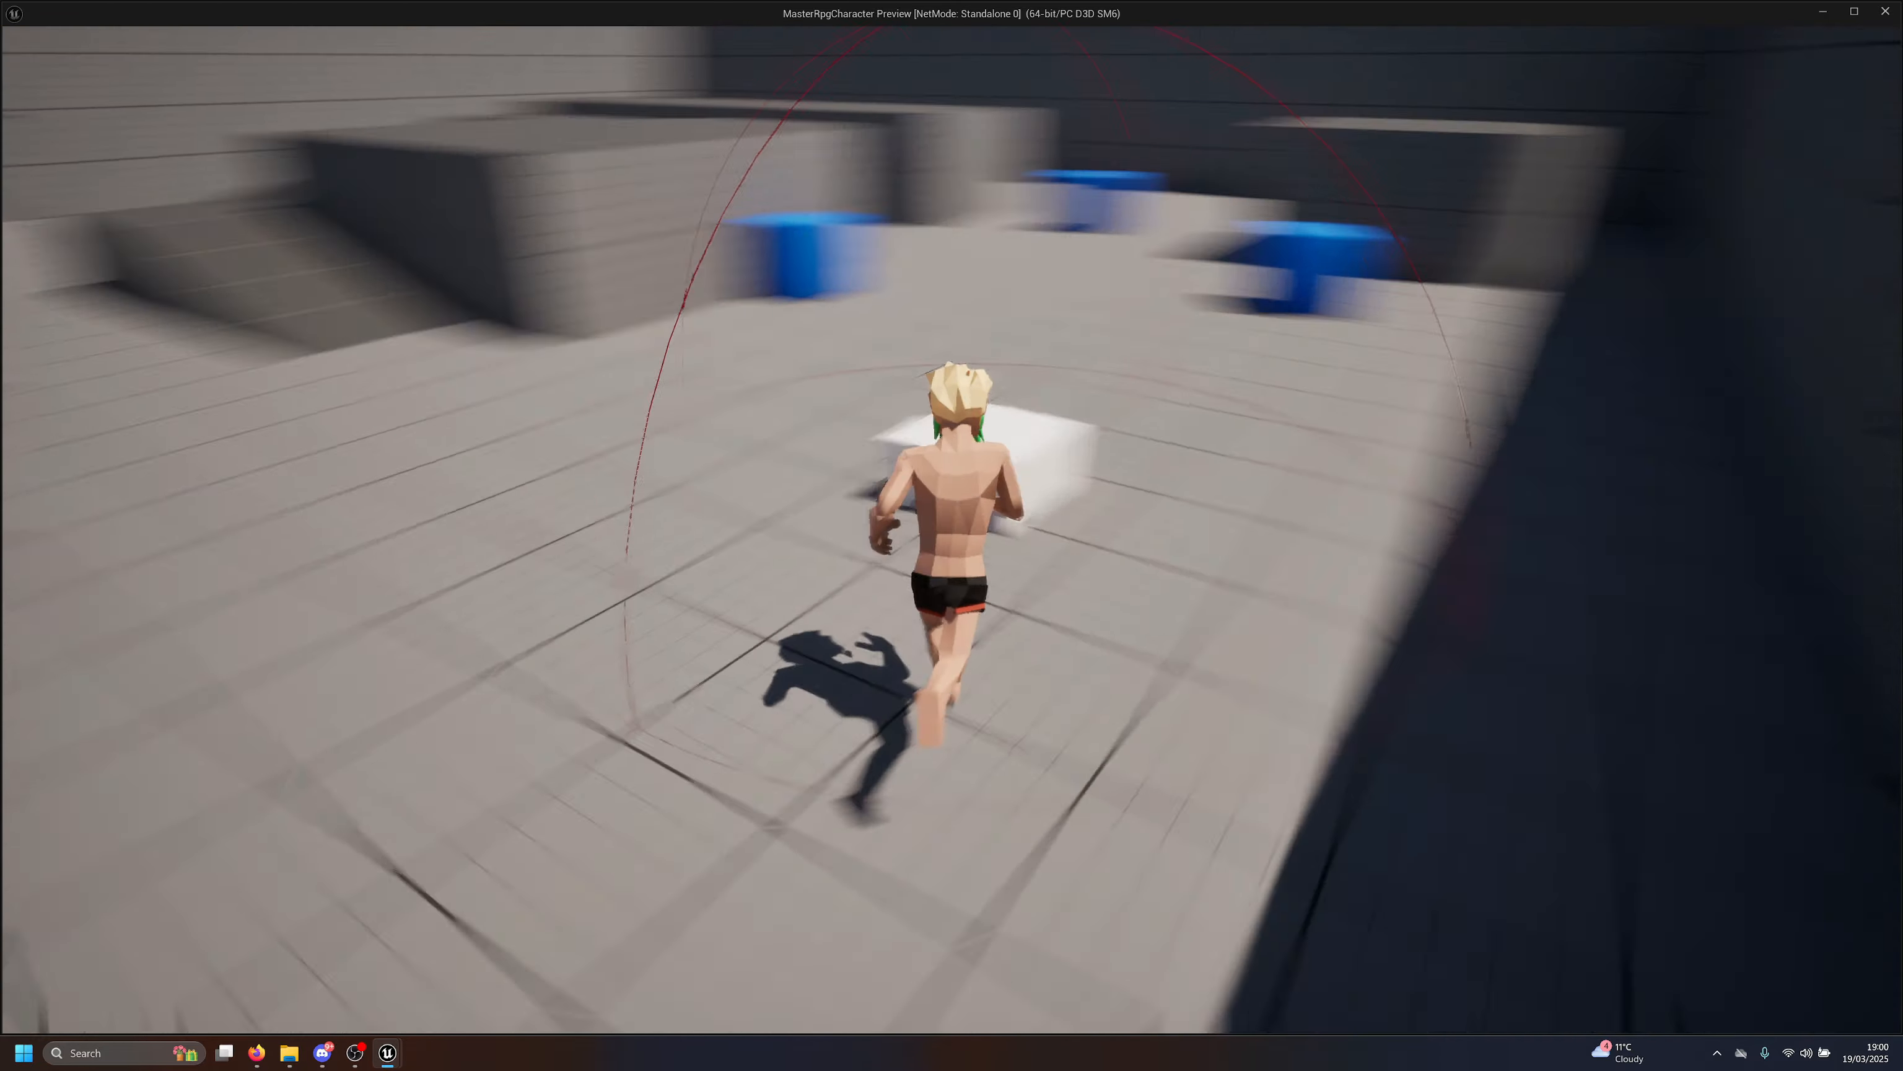
pyautogui.press('space')
pyautogui.press('a')
pyautogui.press('d')
pyautogui.press('w')
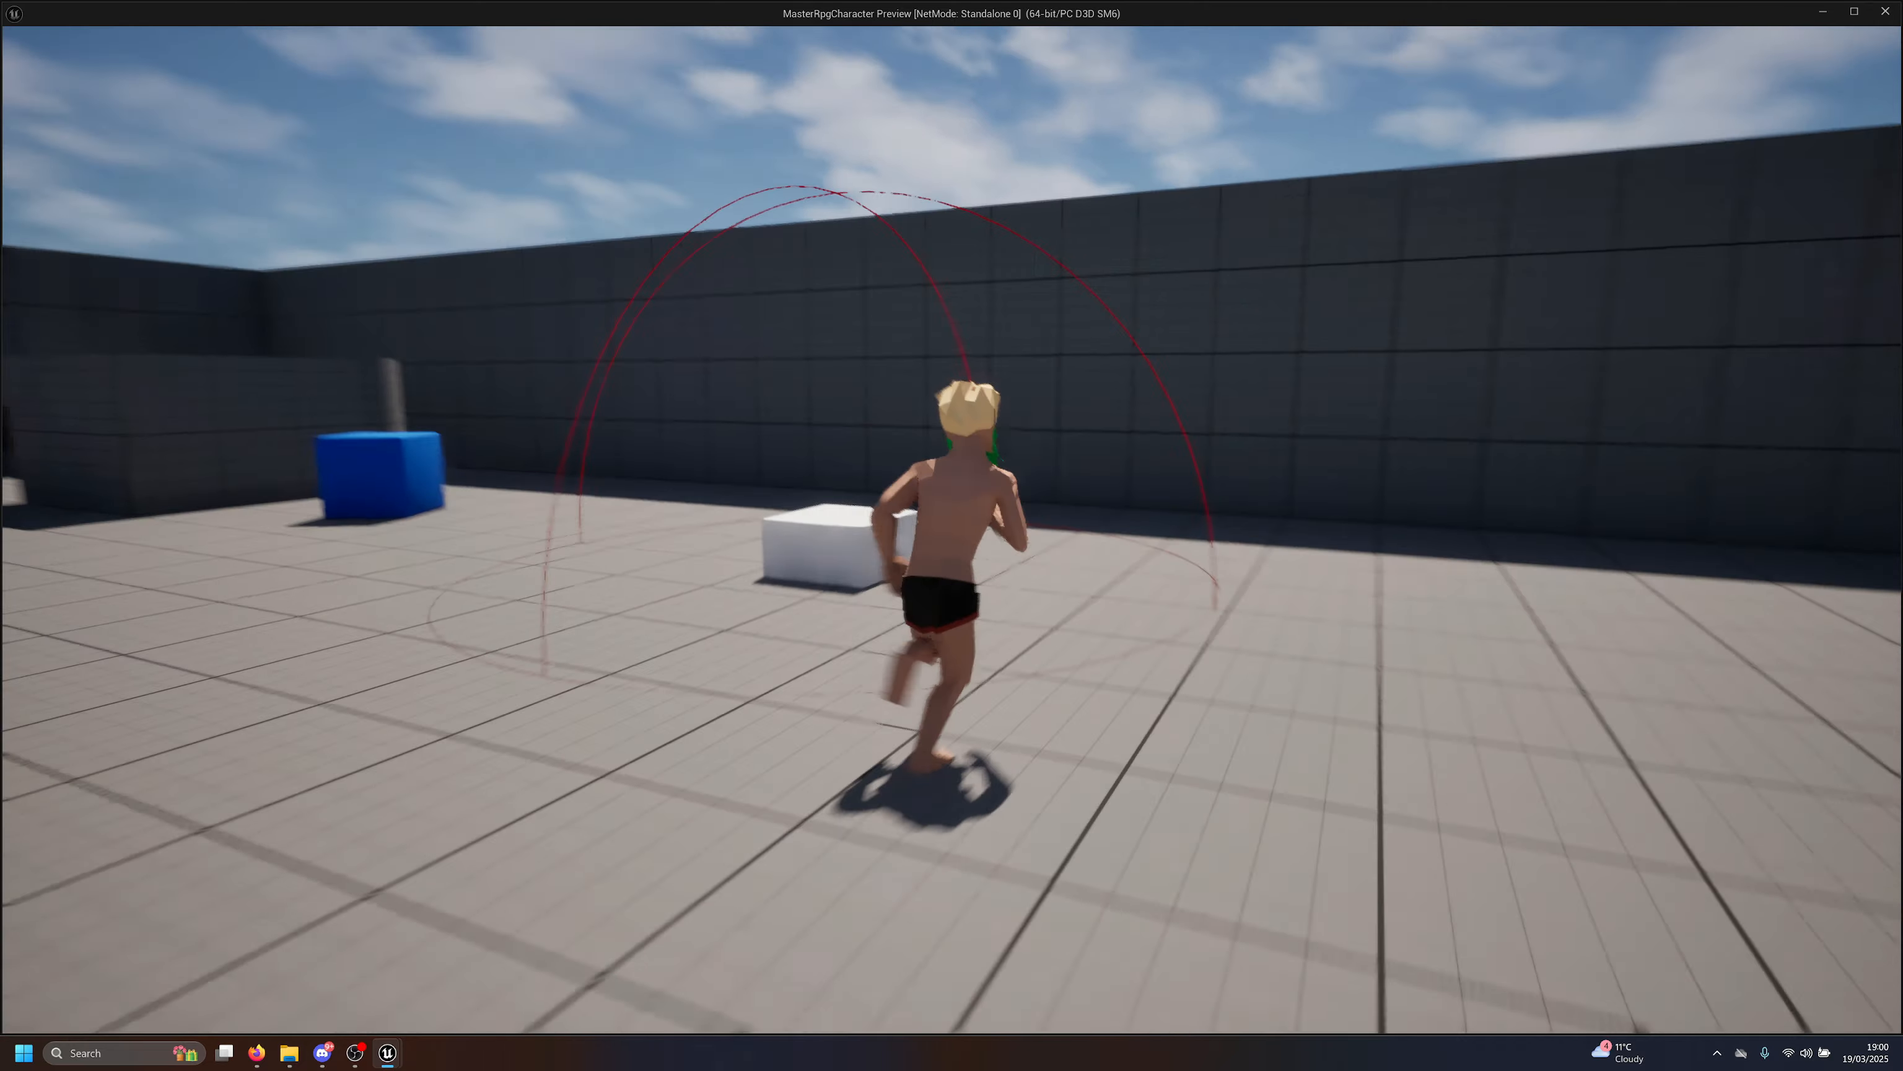
pyautogui.press('space')
pyautogui.press('w')
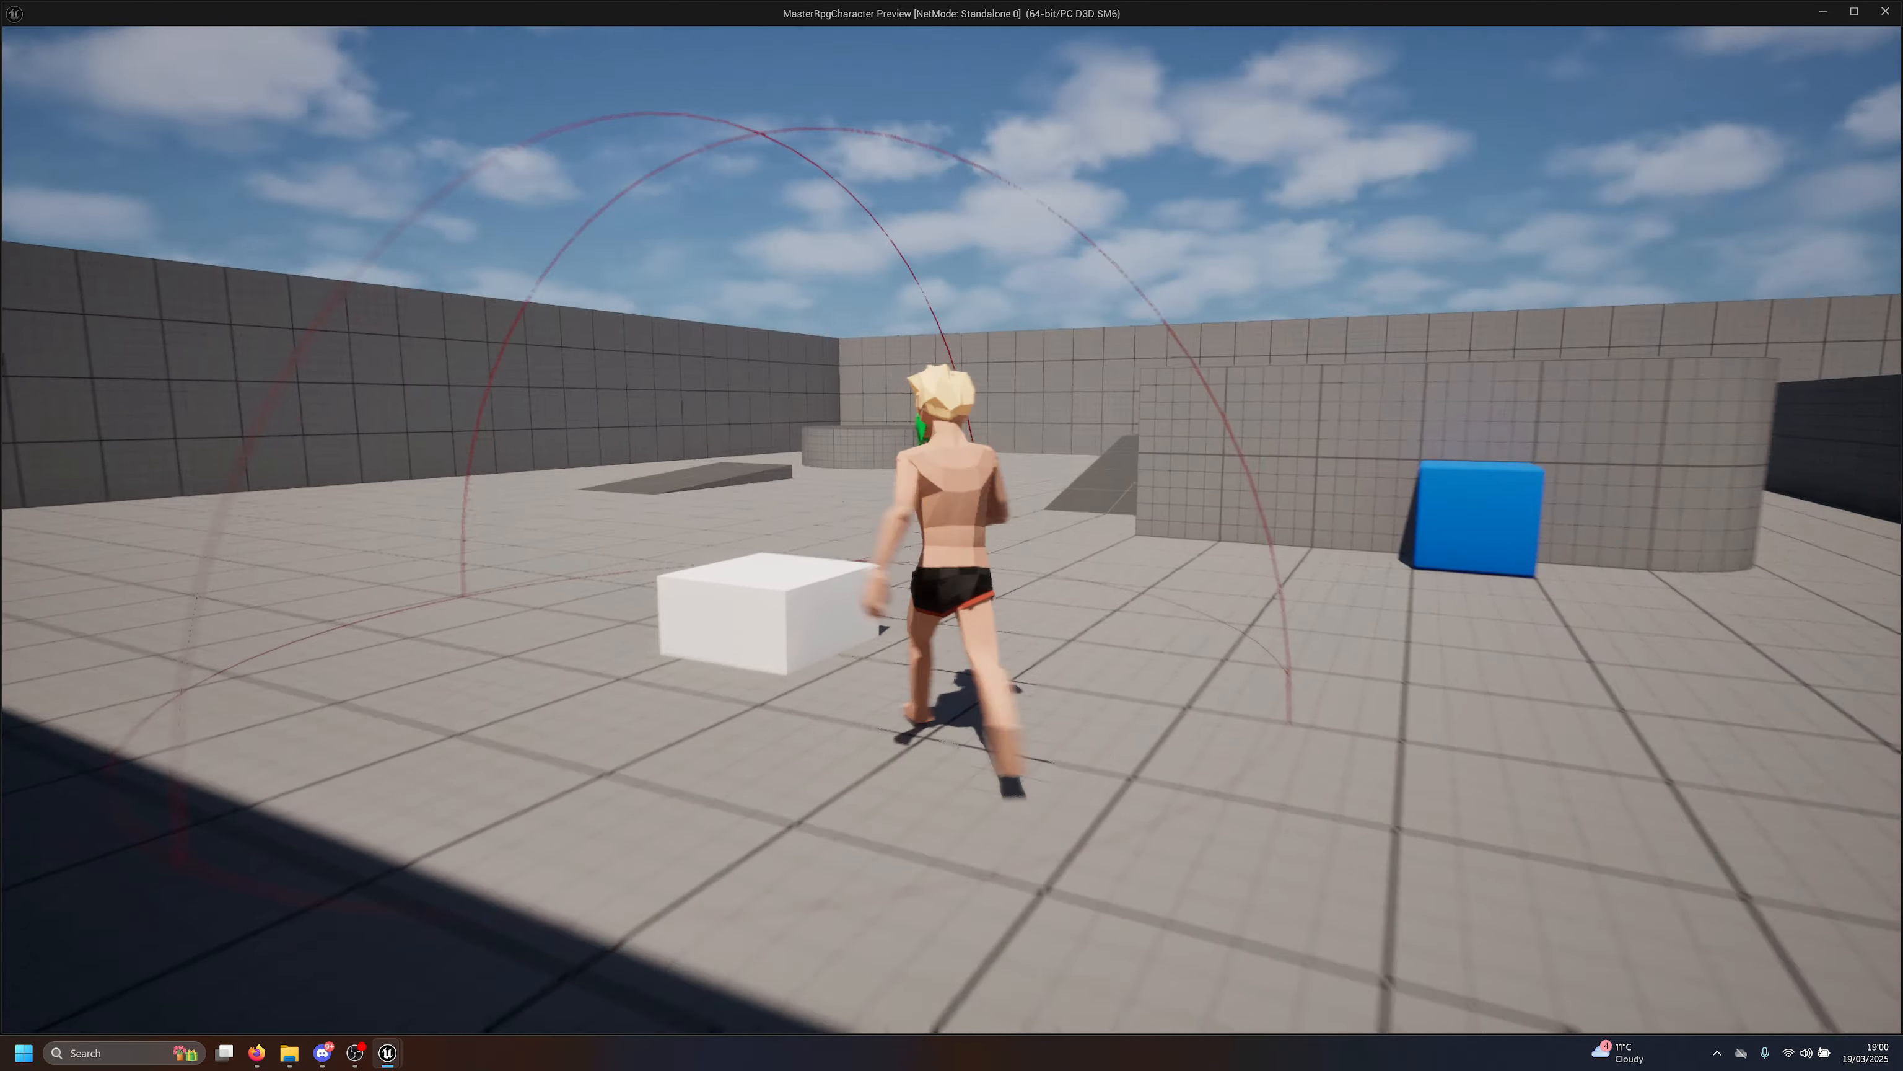
pyautogui.press('space')
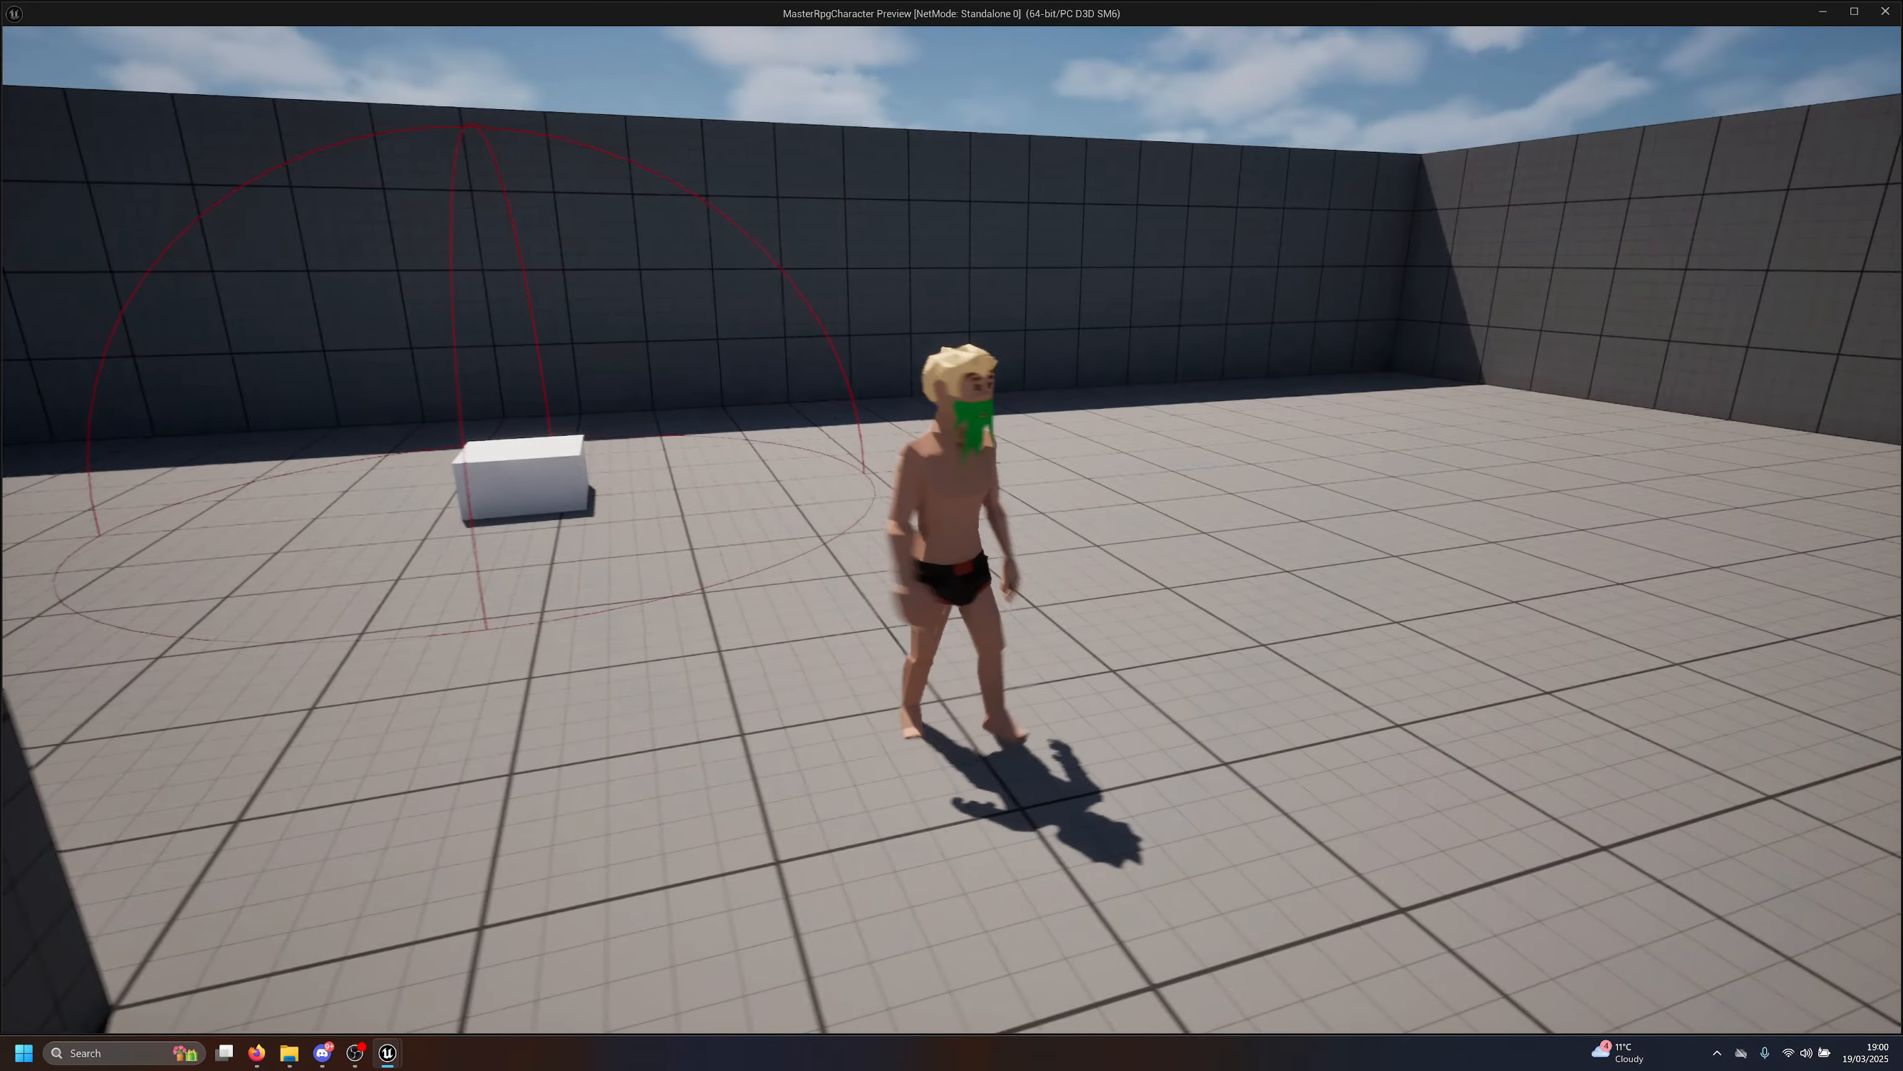
# End the play preview, return to the BP_BaseItemPicker editor and clear its property search filter.
pyautogui.press('w')
pyautogui.press('Escape')
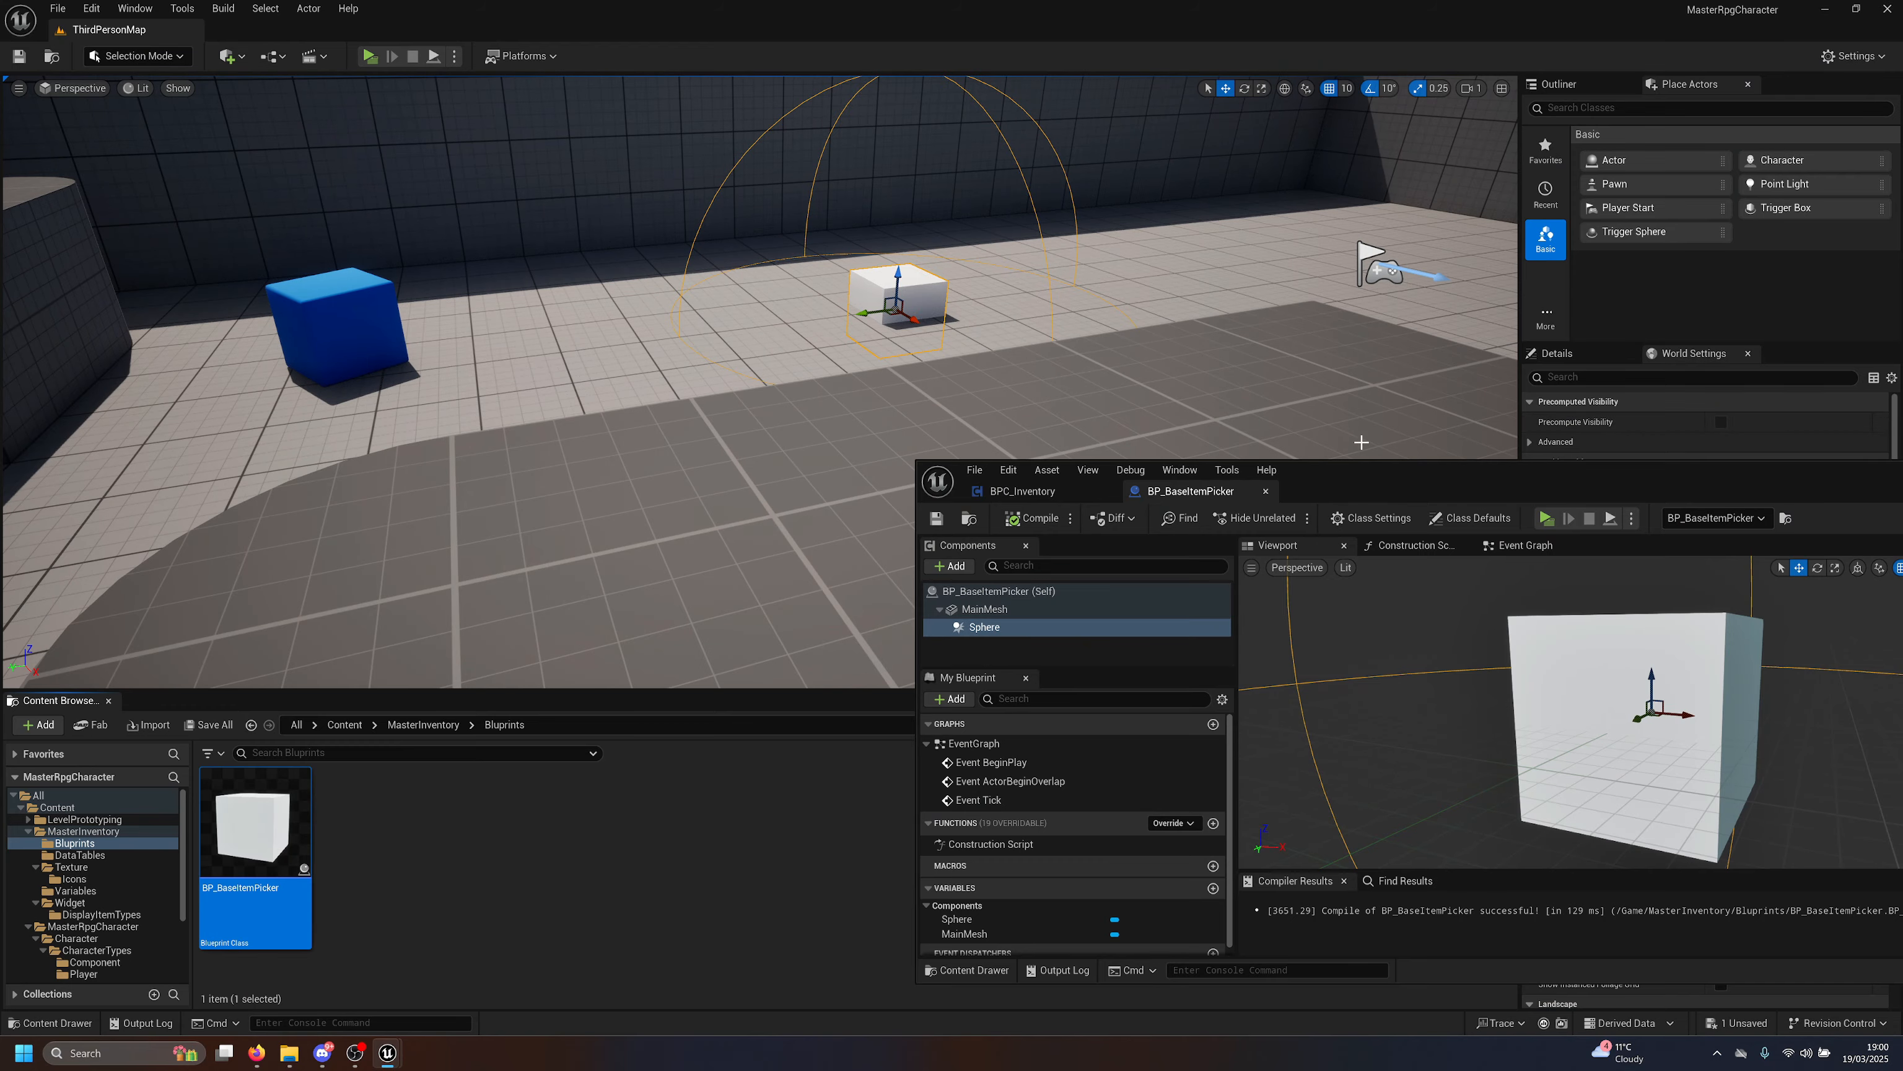
pyautogui.doubleClick(1374, 476)
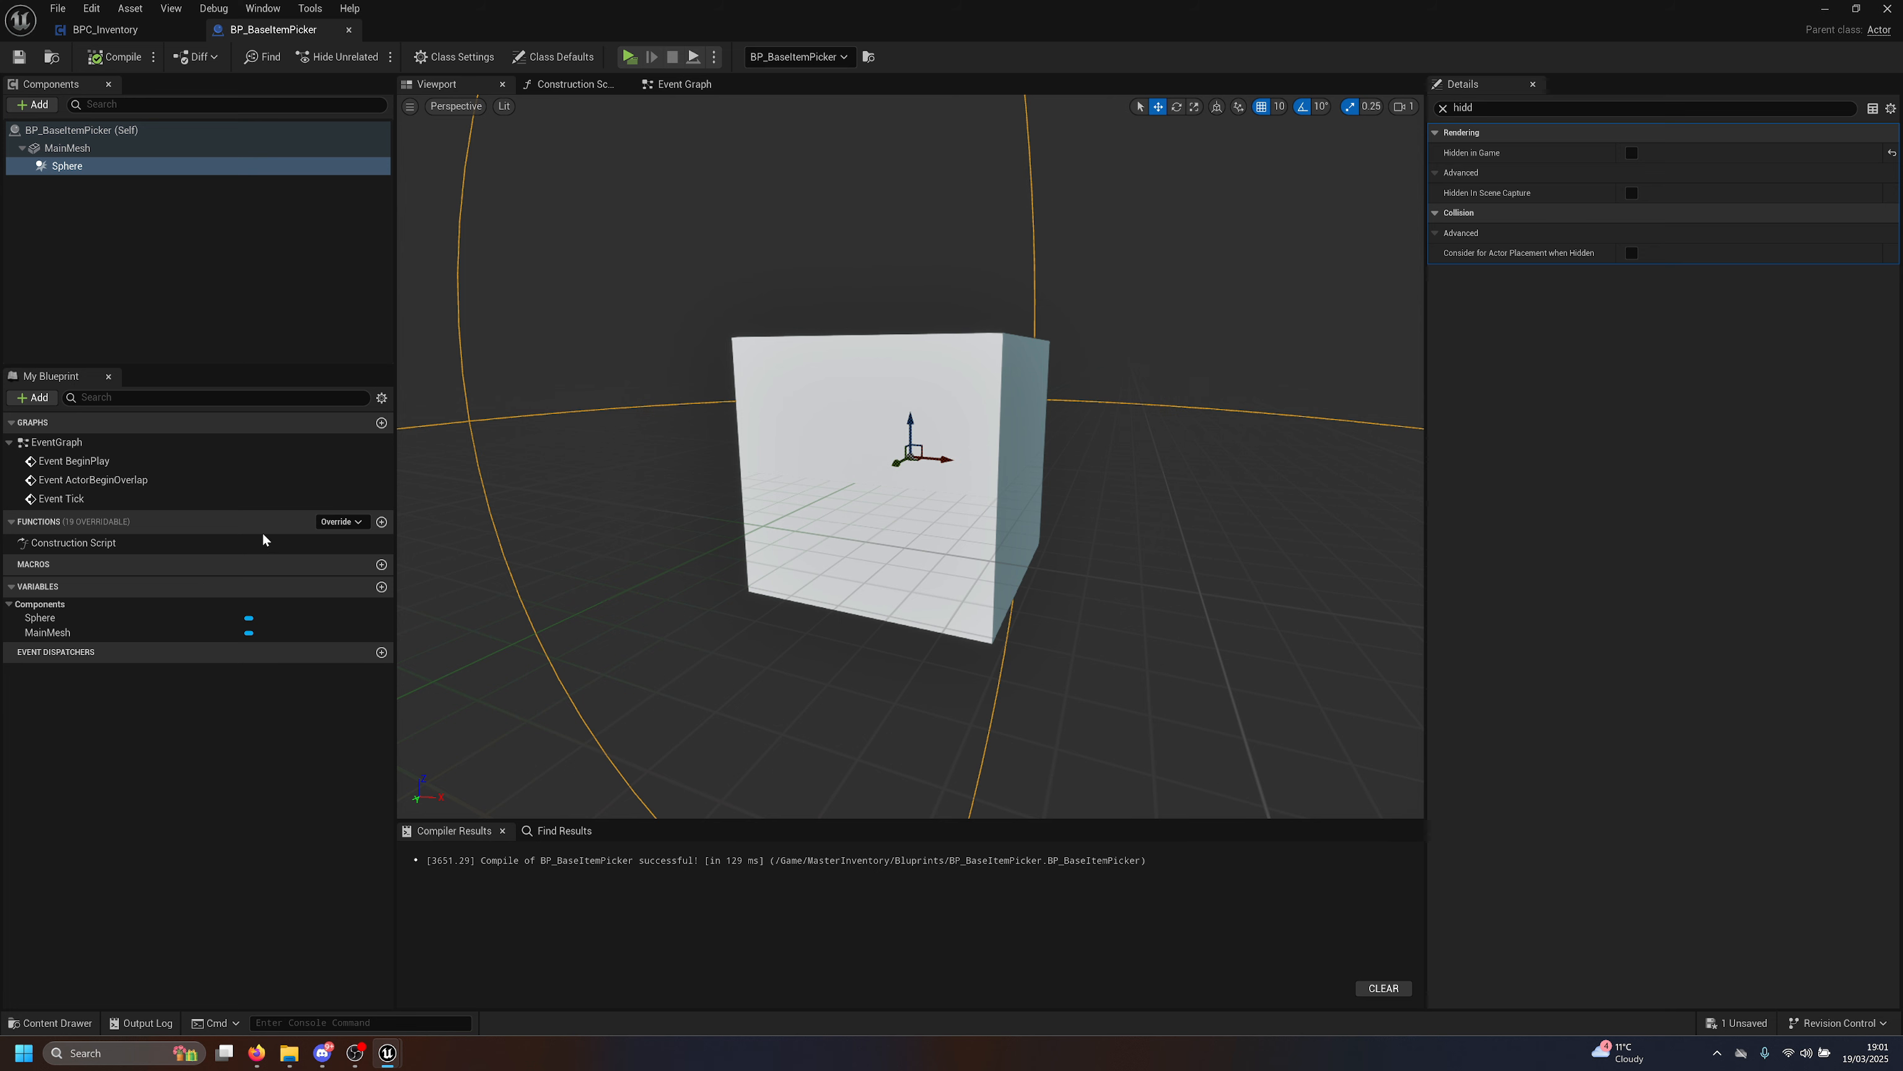
pyautogui.click(1442, 108)
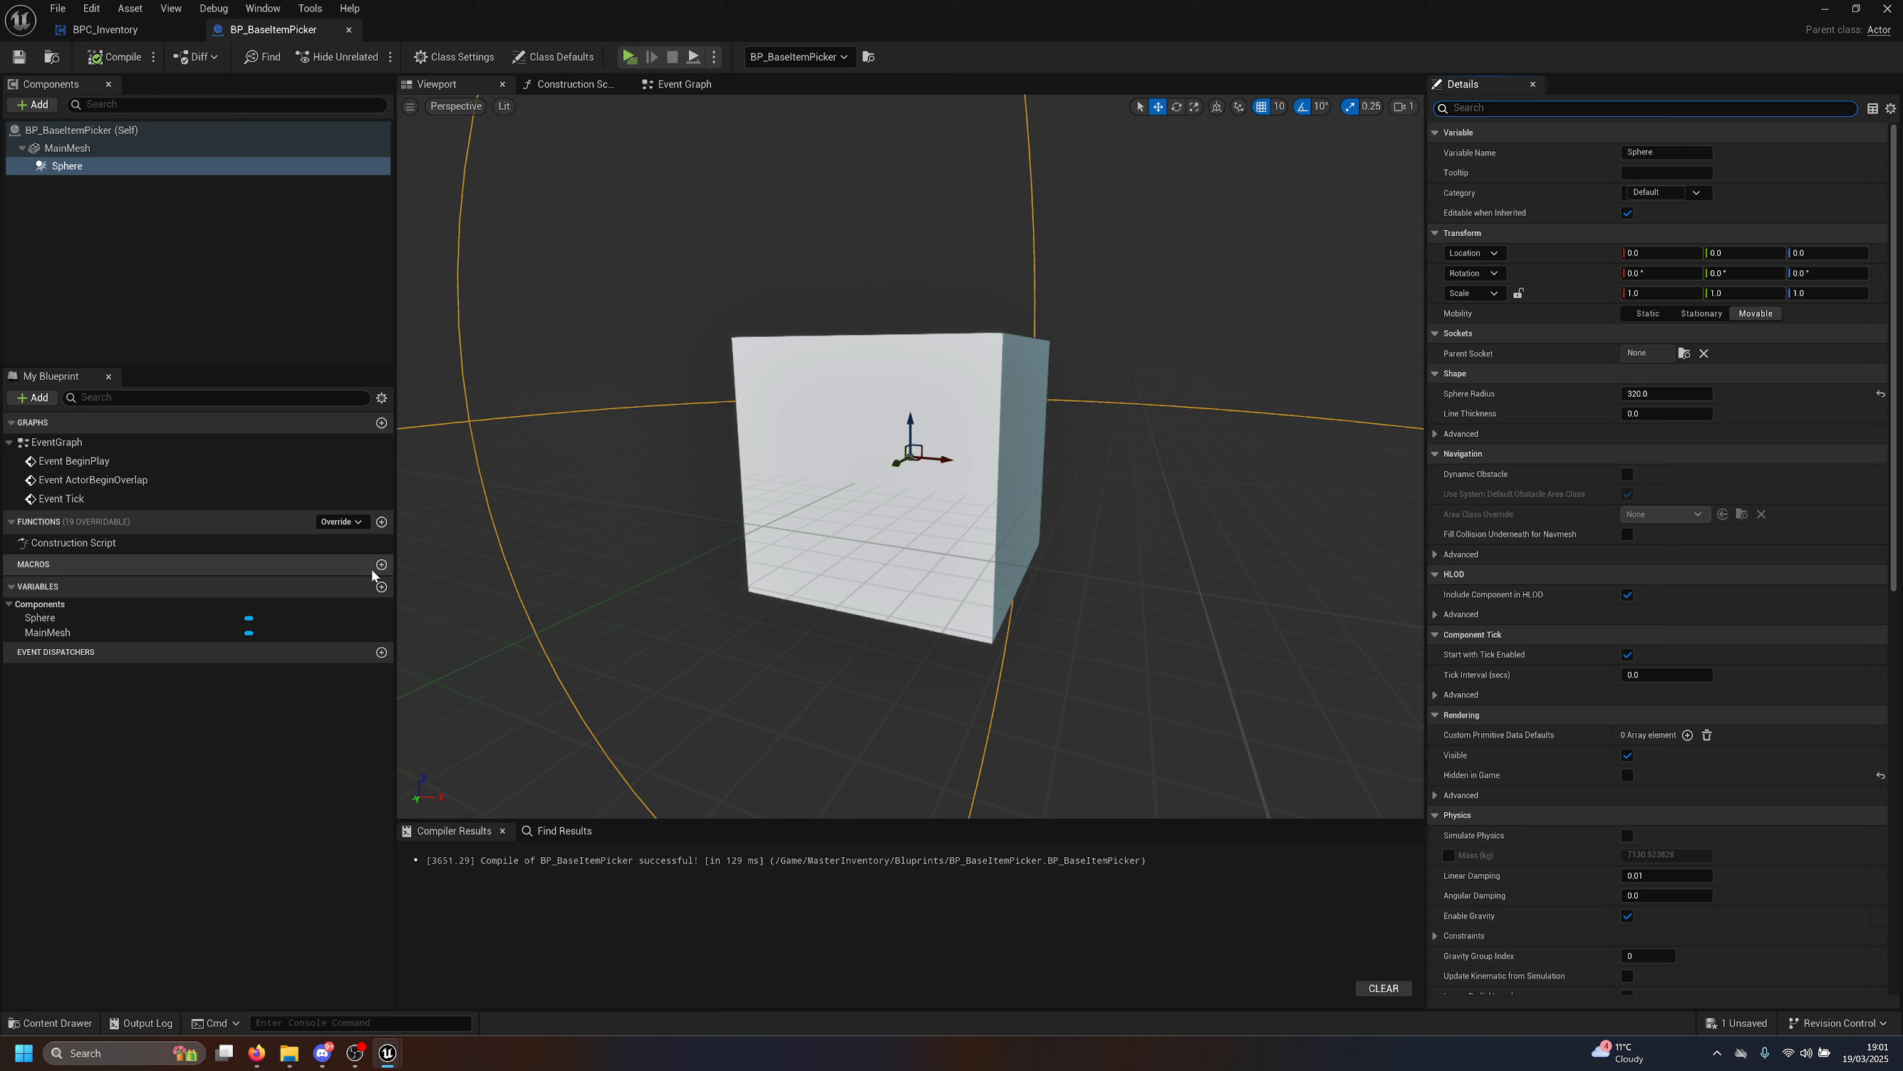
pyautogui.click(349, 1061)
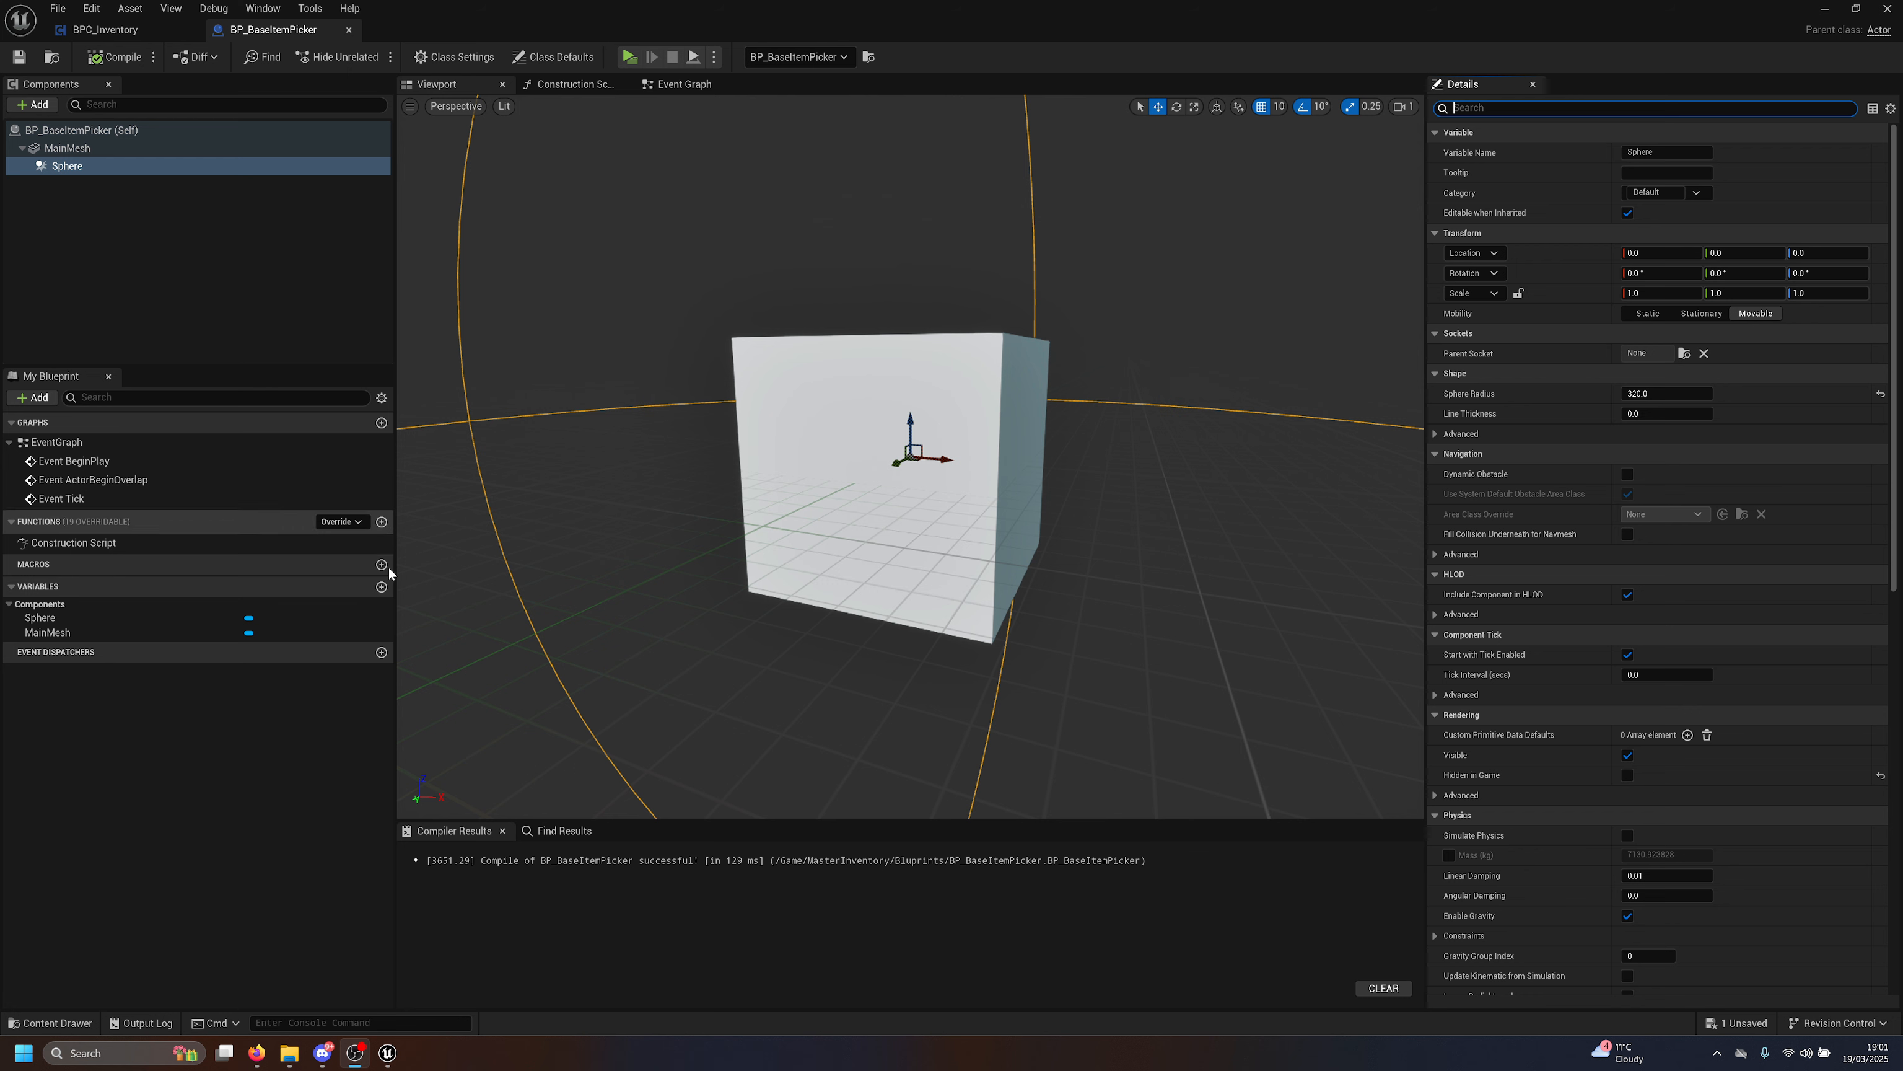
# Add an instance-editable variable named Item of type Data Table Row Handle to BP_BaseItemPicker.
pyautogui.click(382, 586)
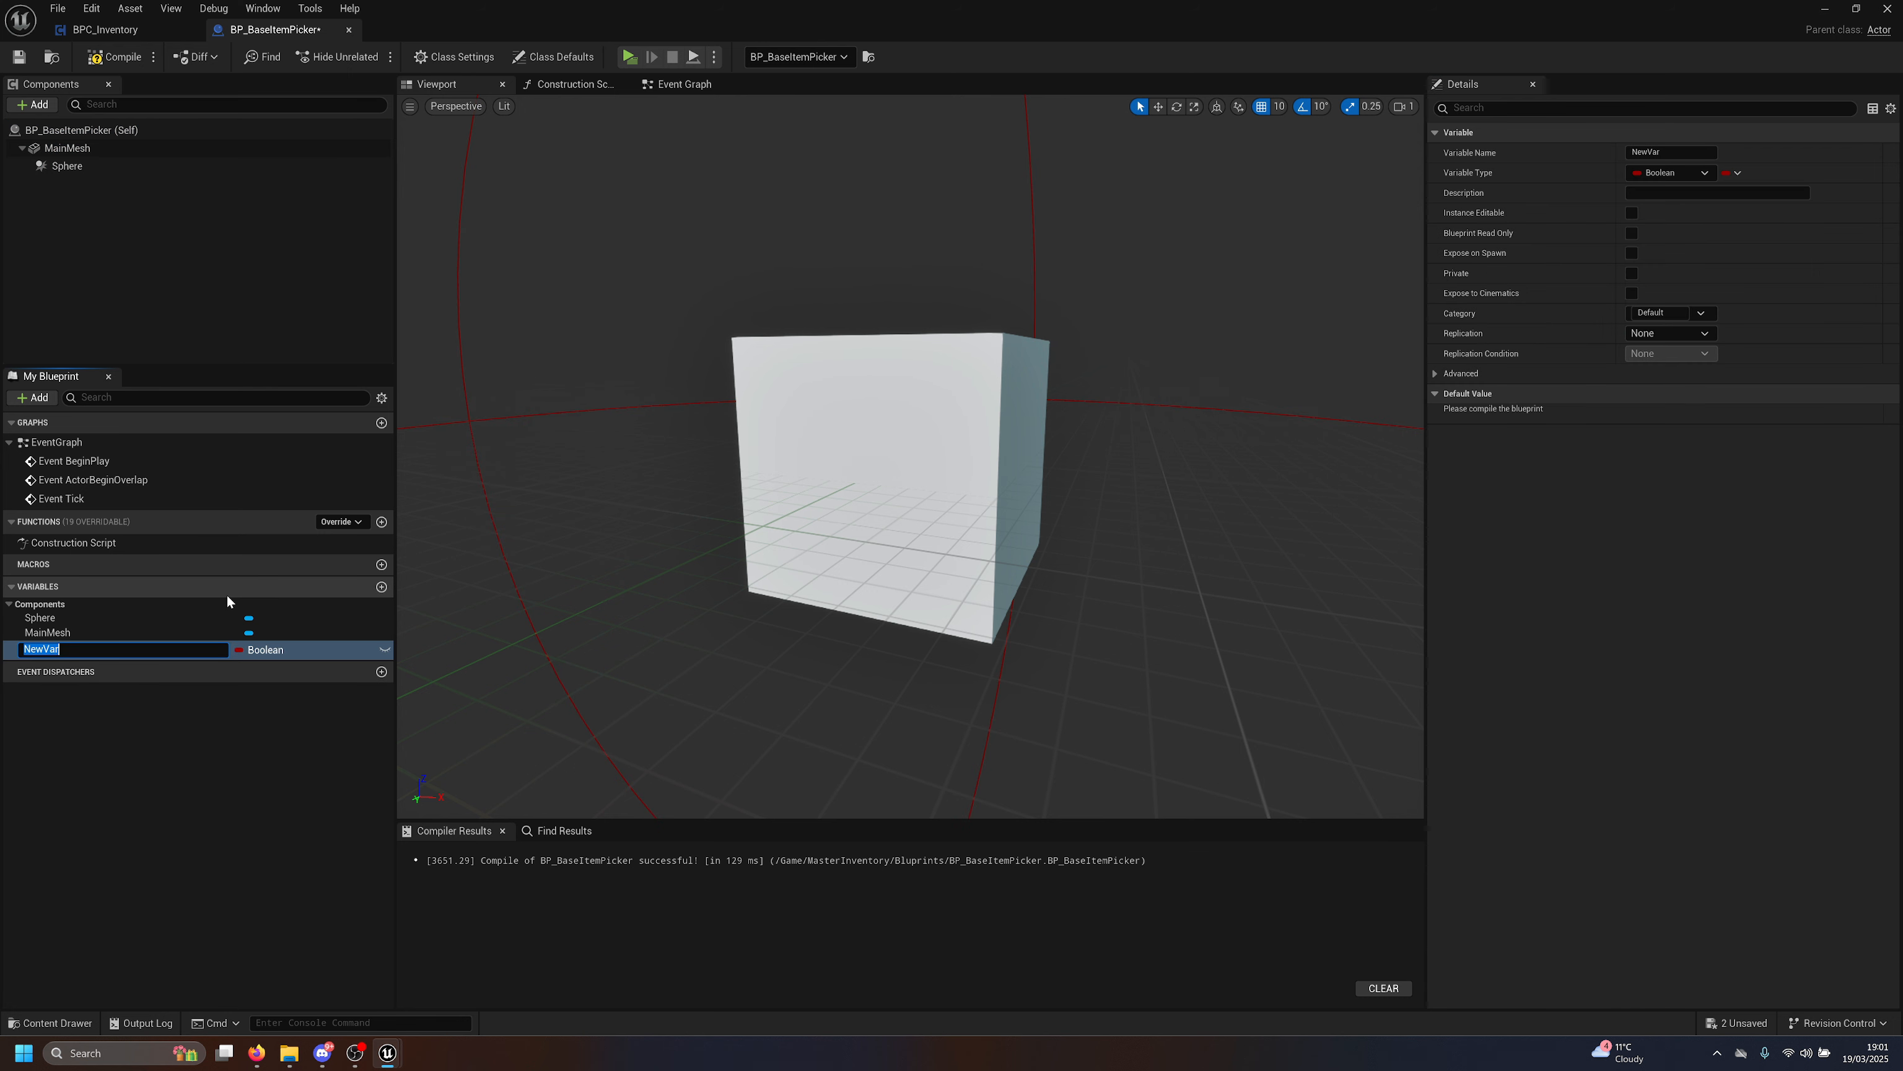
pyautogui.write('Item')
pyautogui.press('Return')
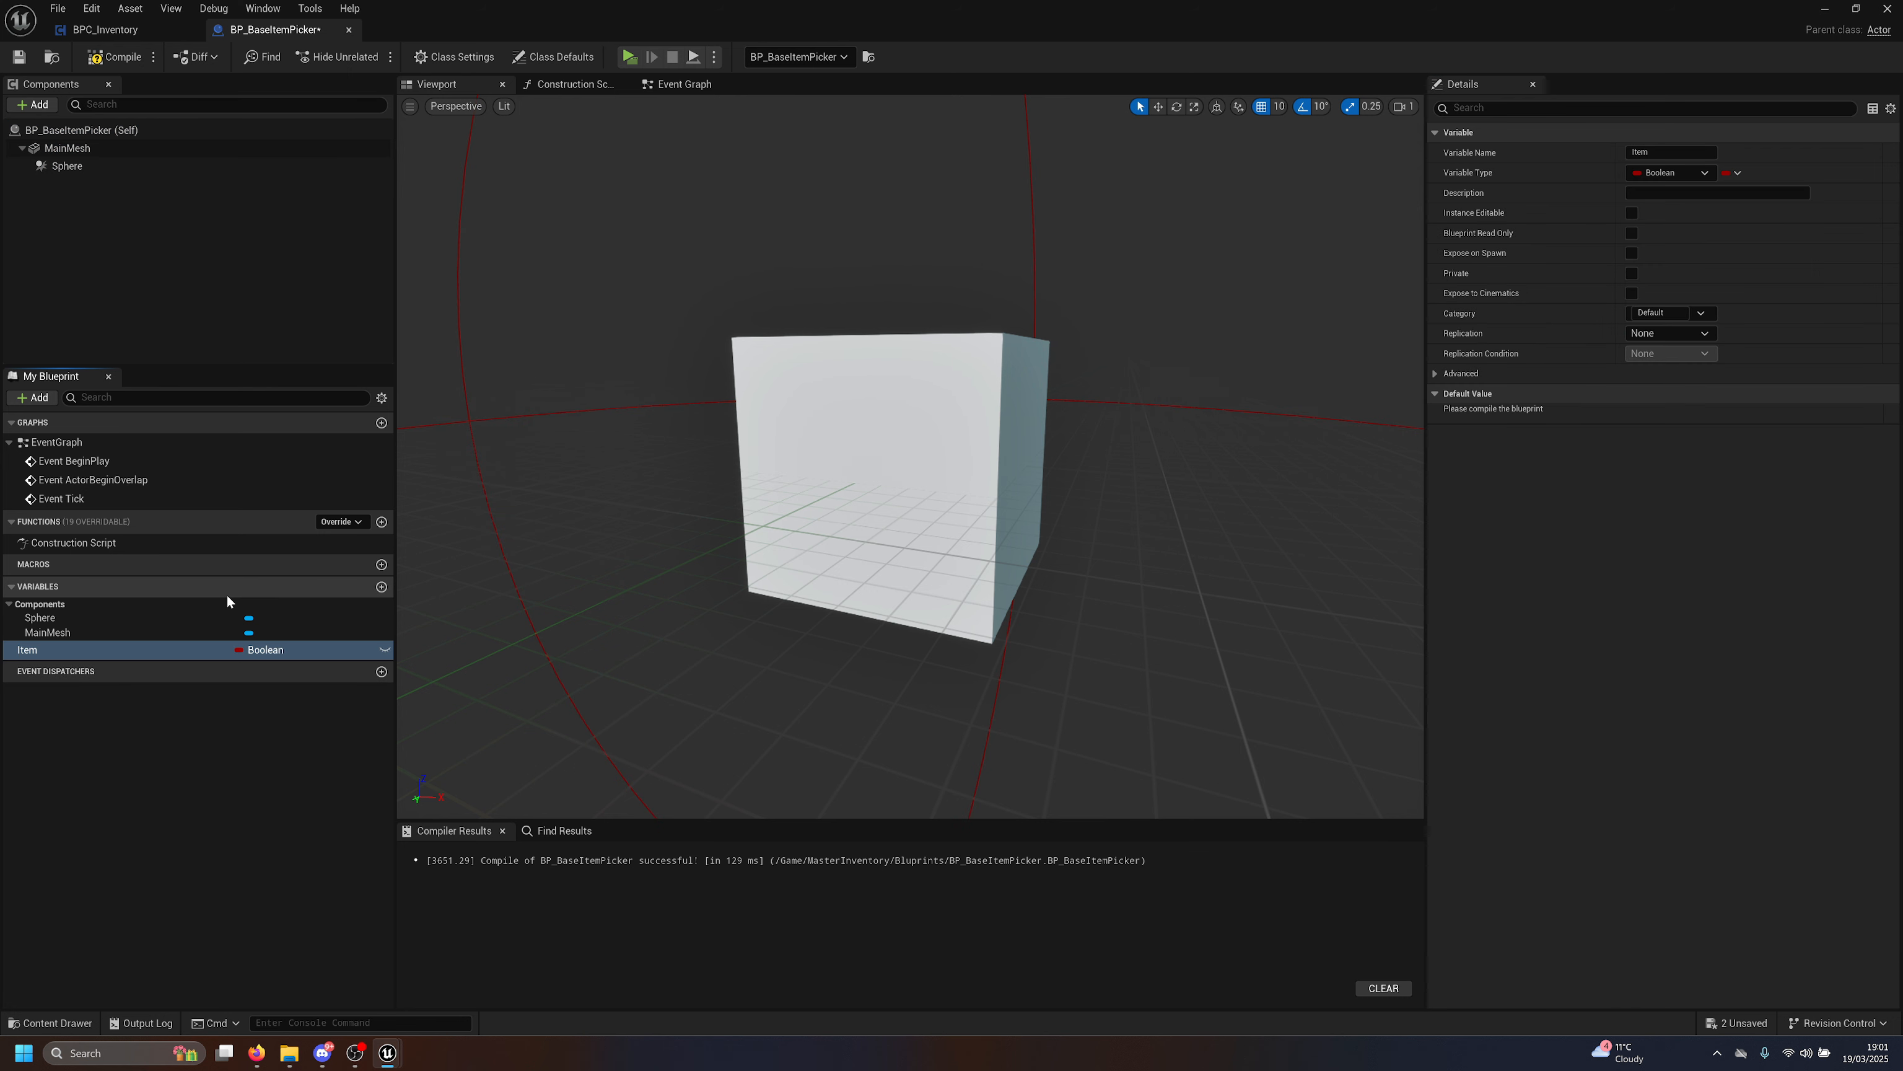
pyautogui.click(275, 652)
pyautogui.write('datatab')
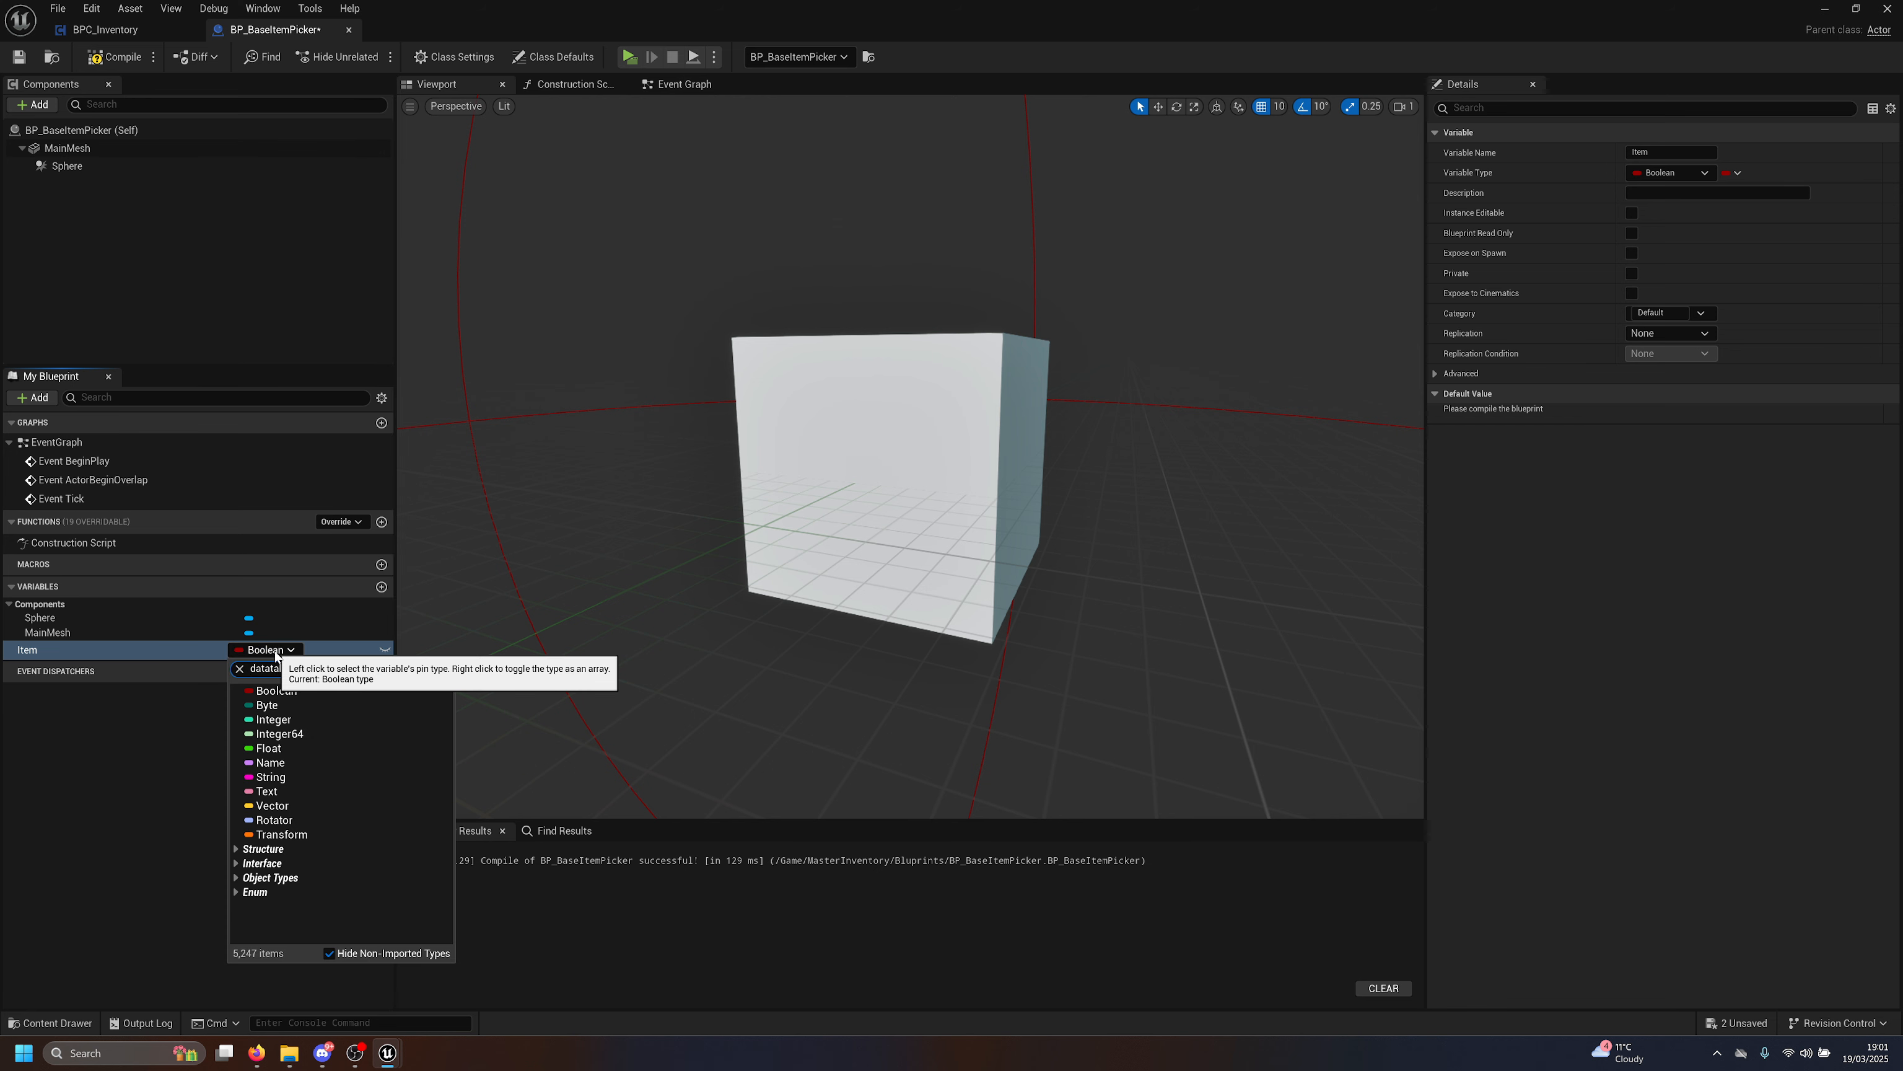
pyautogui.write('le')
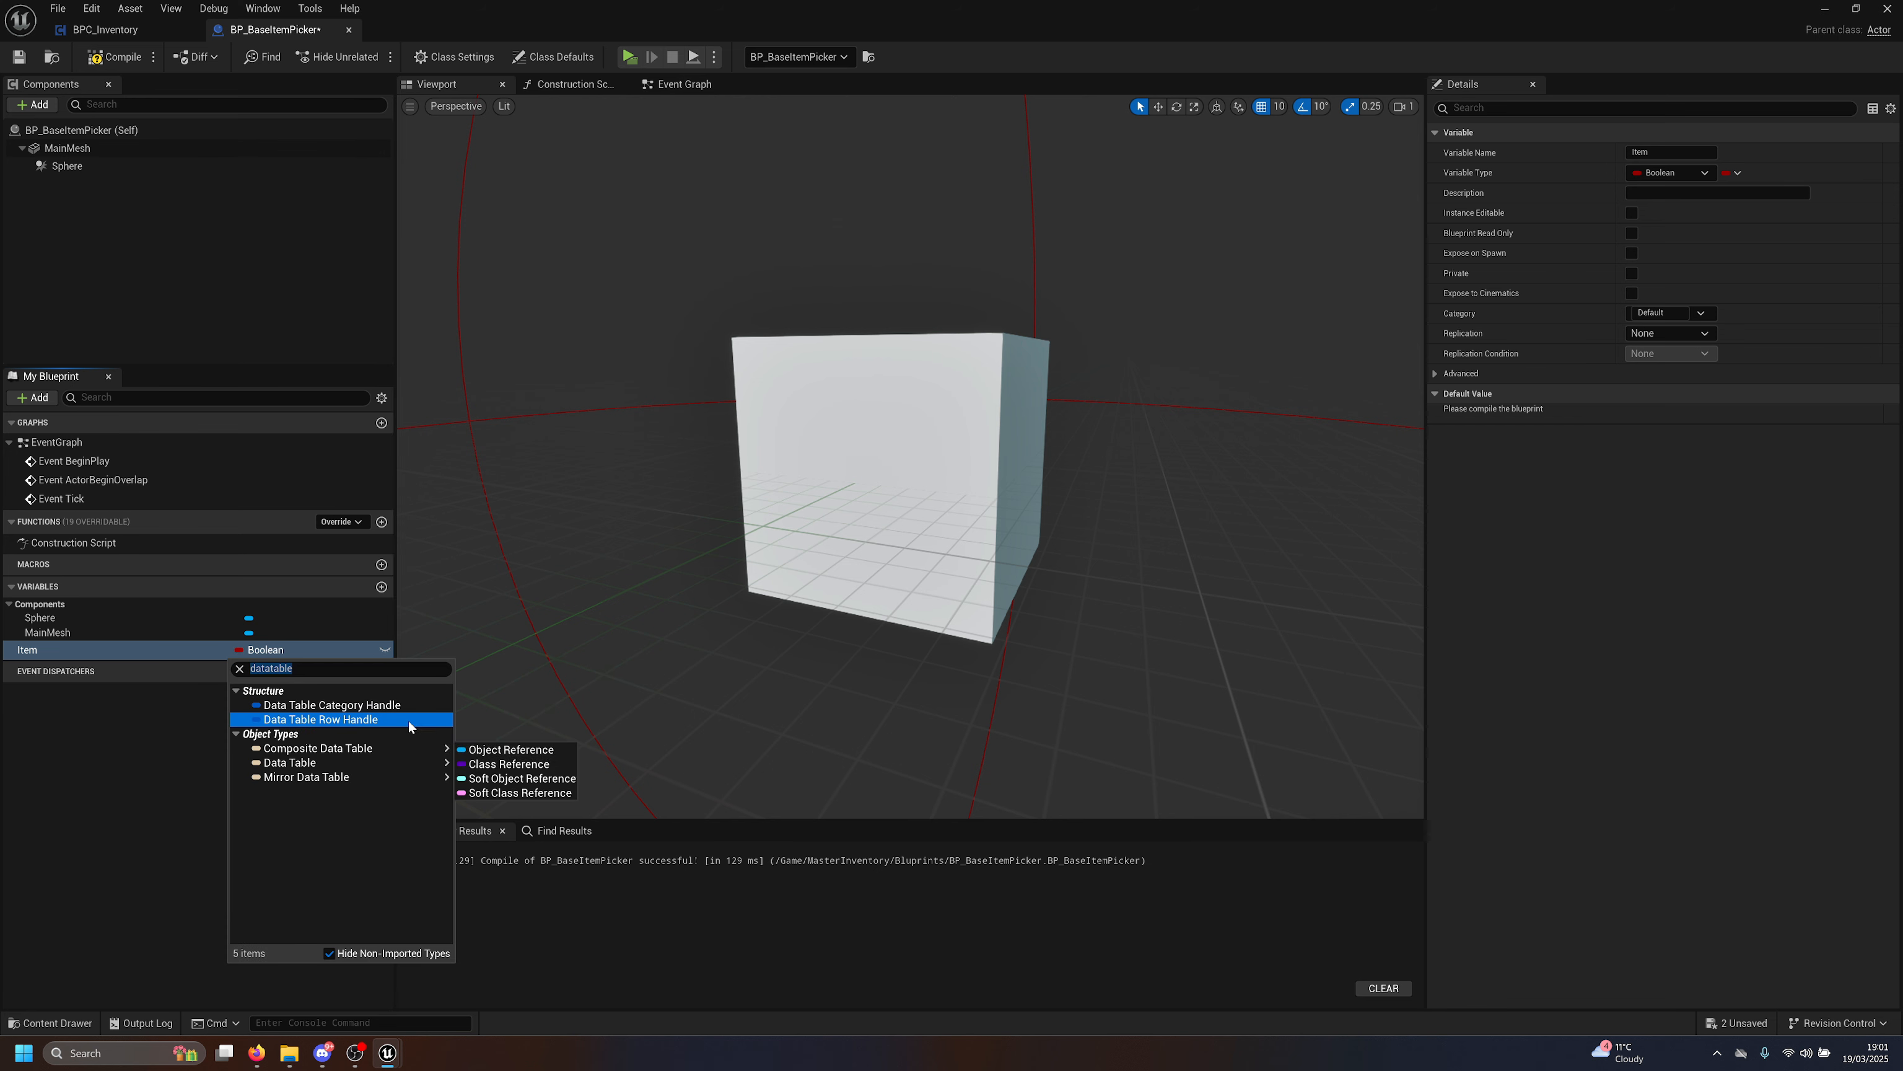
pyautogui.click(409, 720)
pyautogui.click(384, 650)
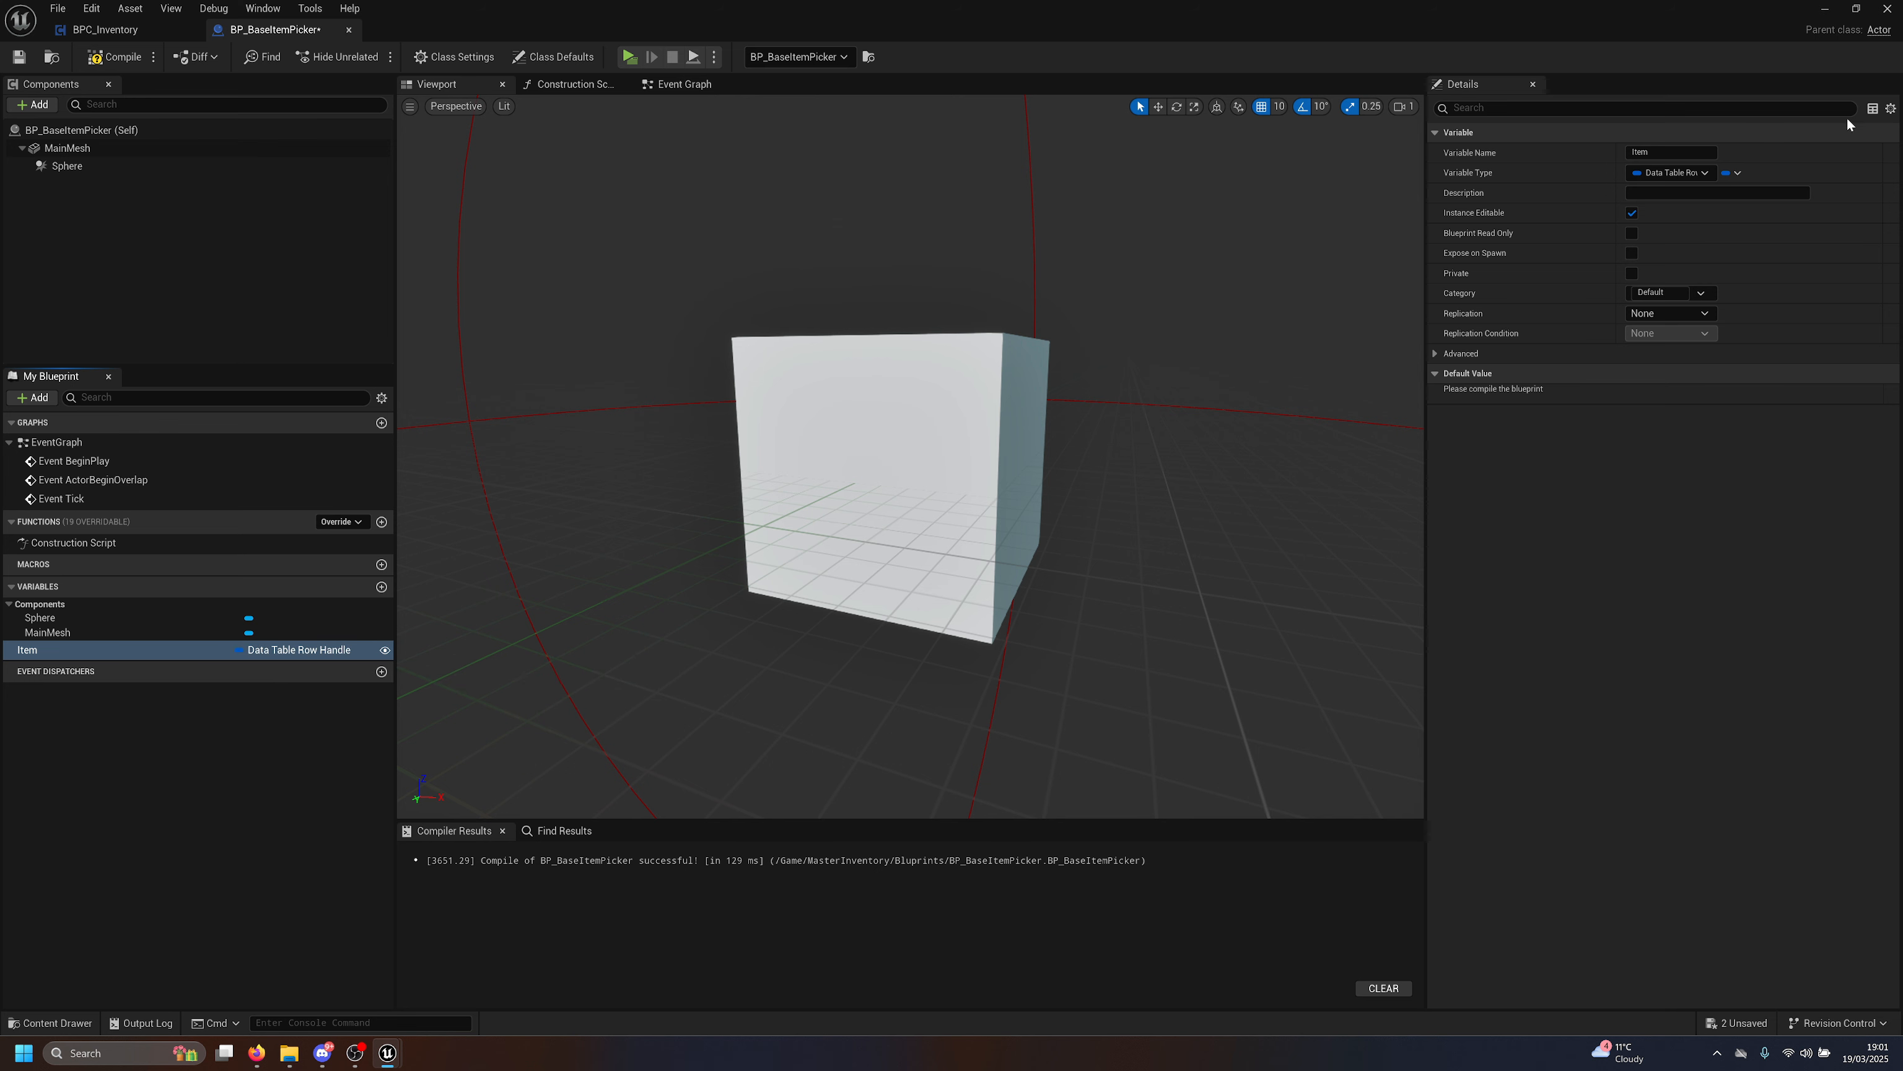
# Assign the Item variable to a new category named Items.
pyautogui.click(1656, 293)
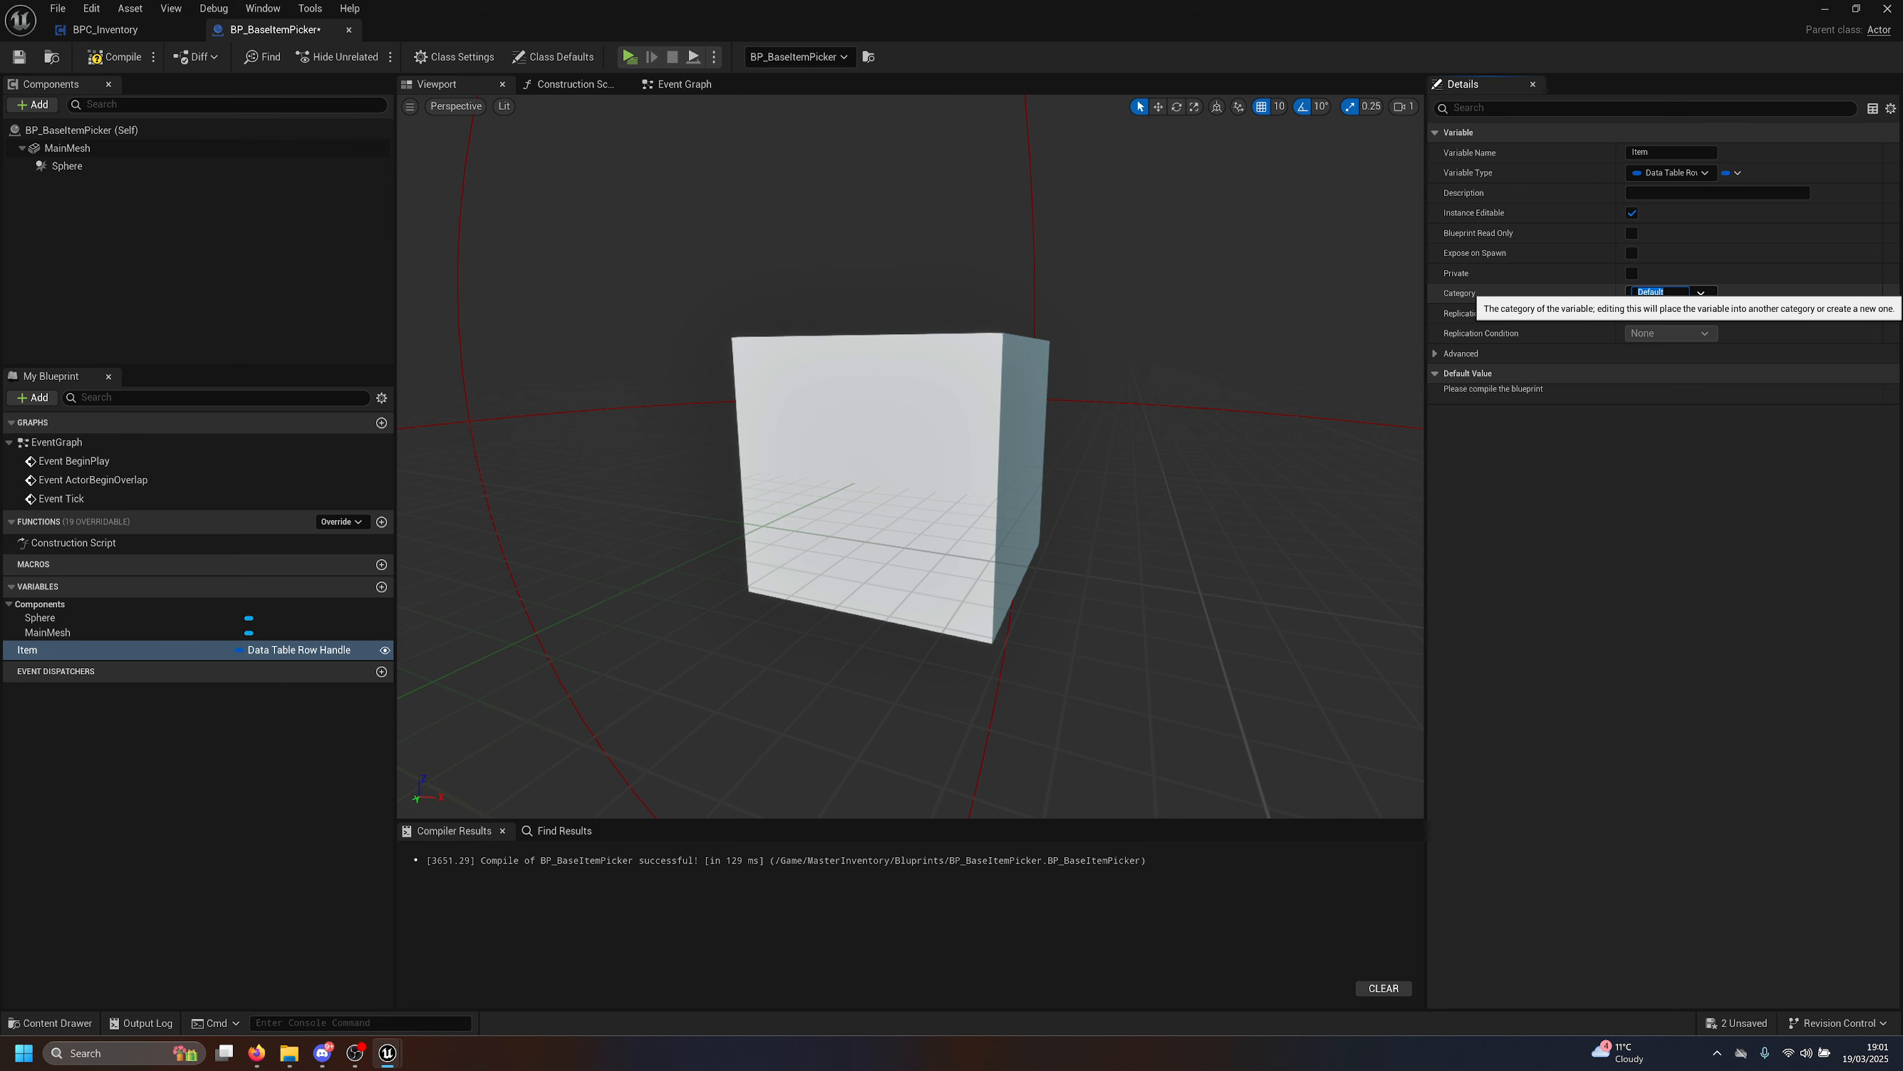
pyautogui.write('Items')
pyautogui.press('Return')
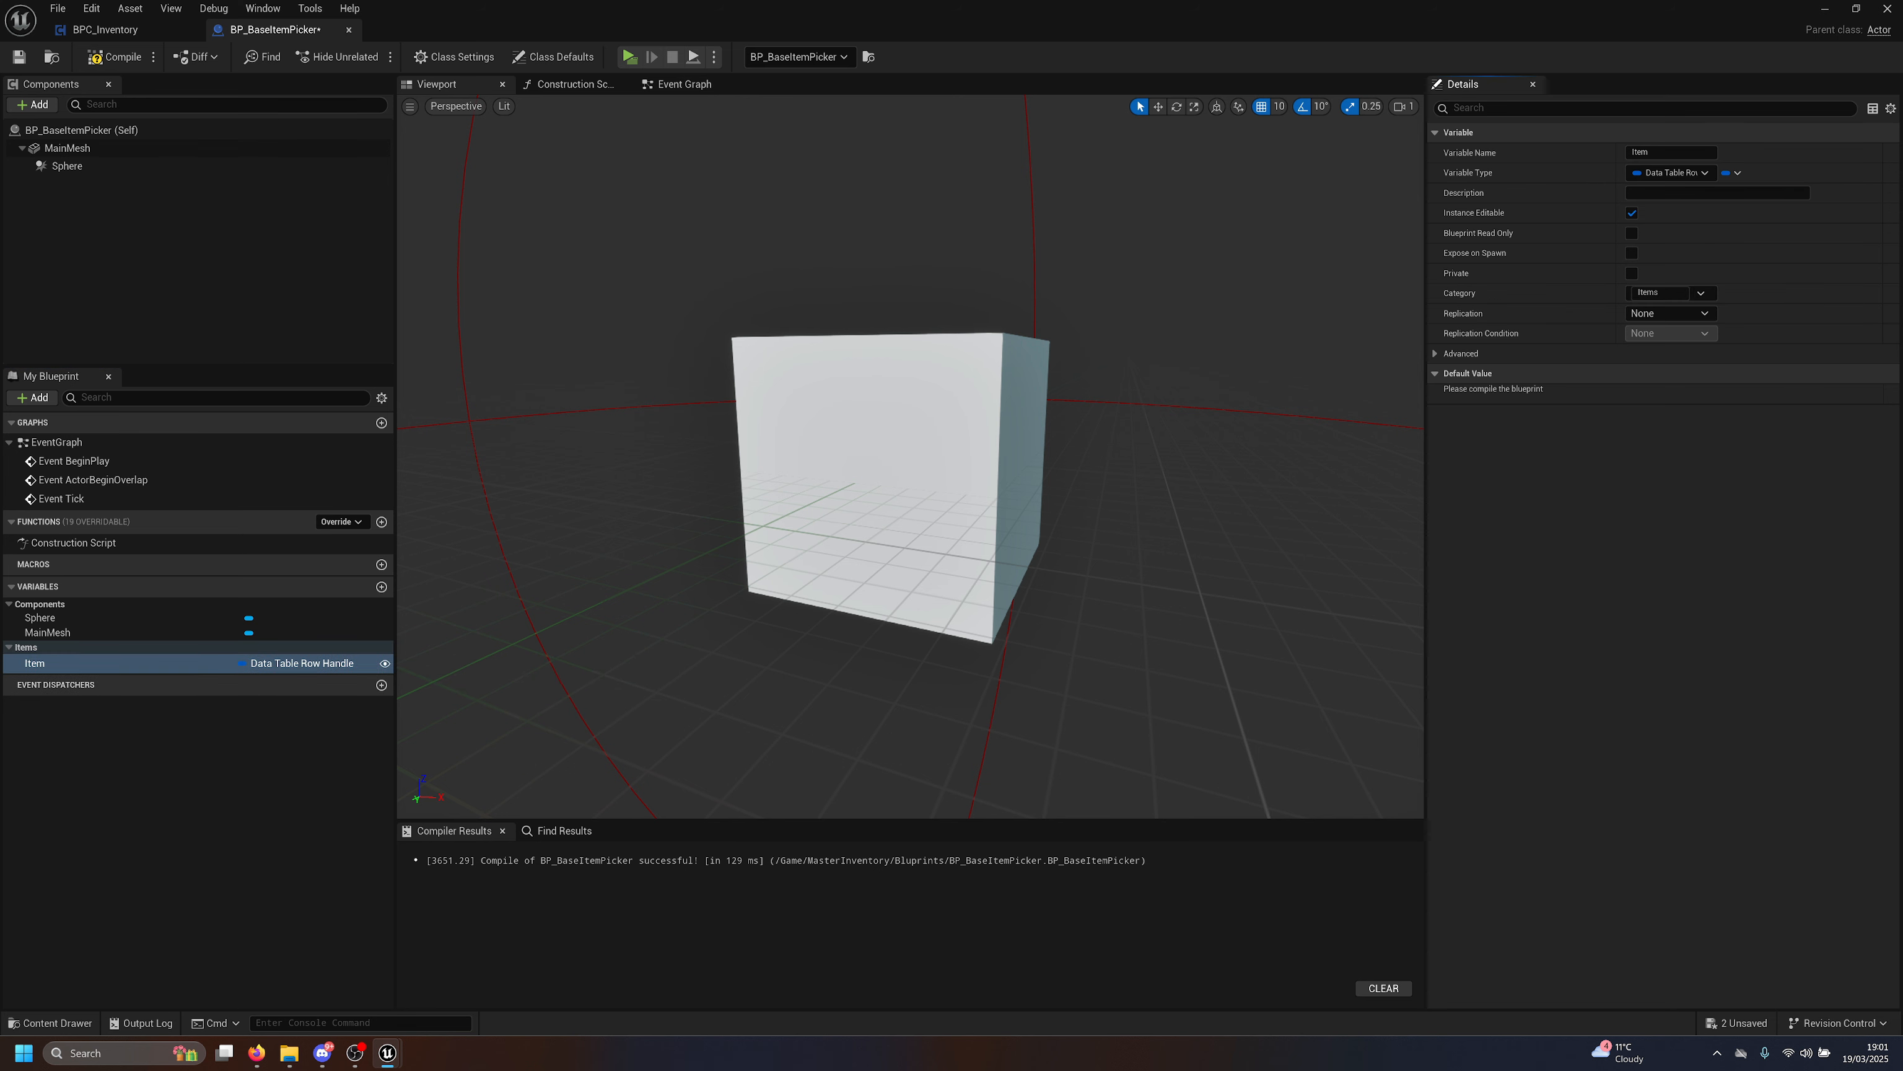
# Set the Item variable's replication to Replicated and its category to Inventory.
pyautogui.click(1657, 313)
pyautogui.click(1654, 345)
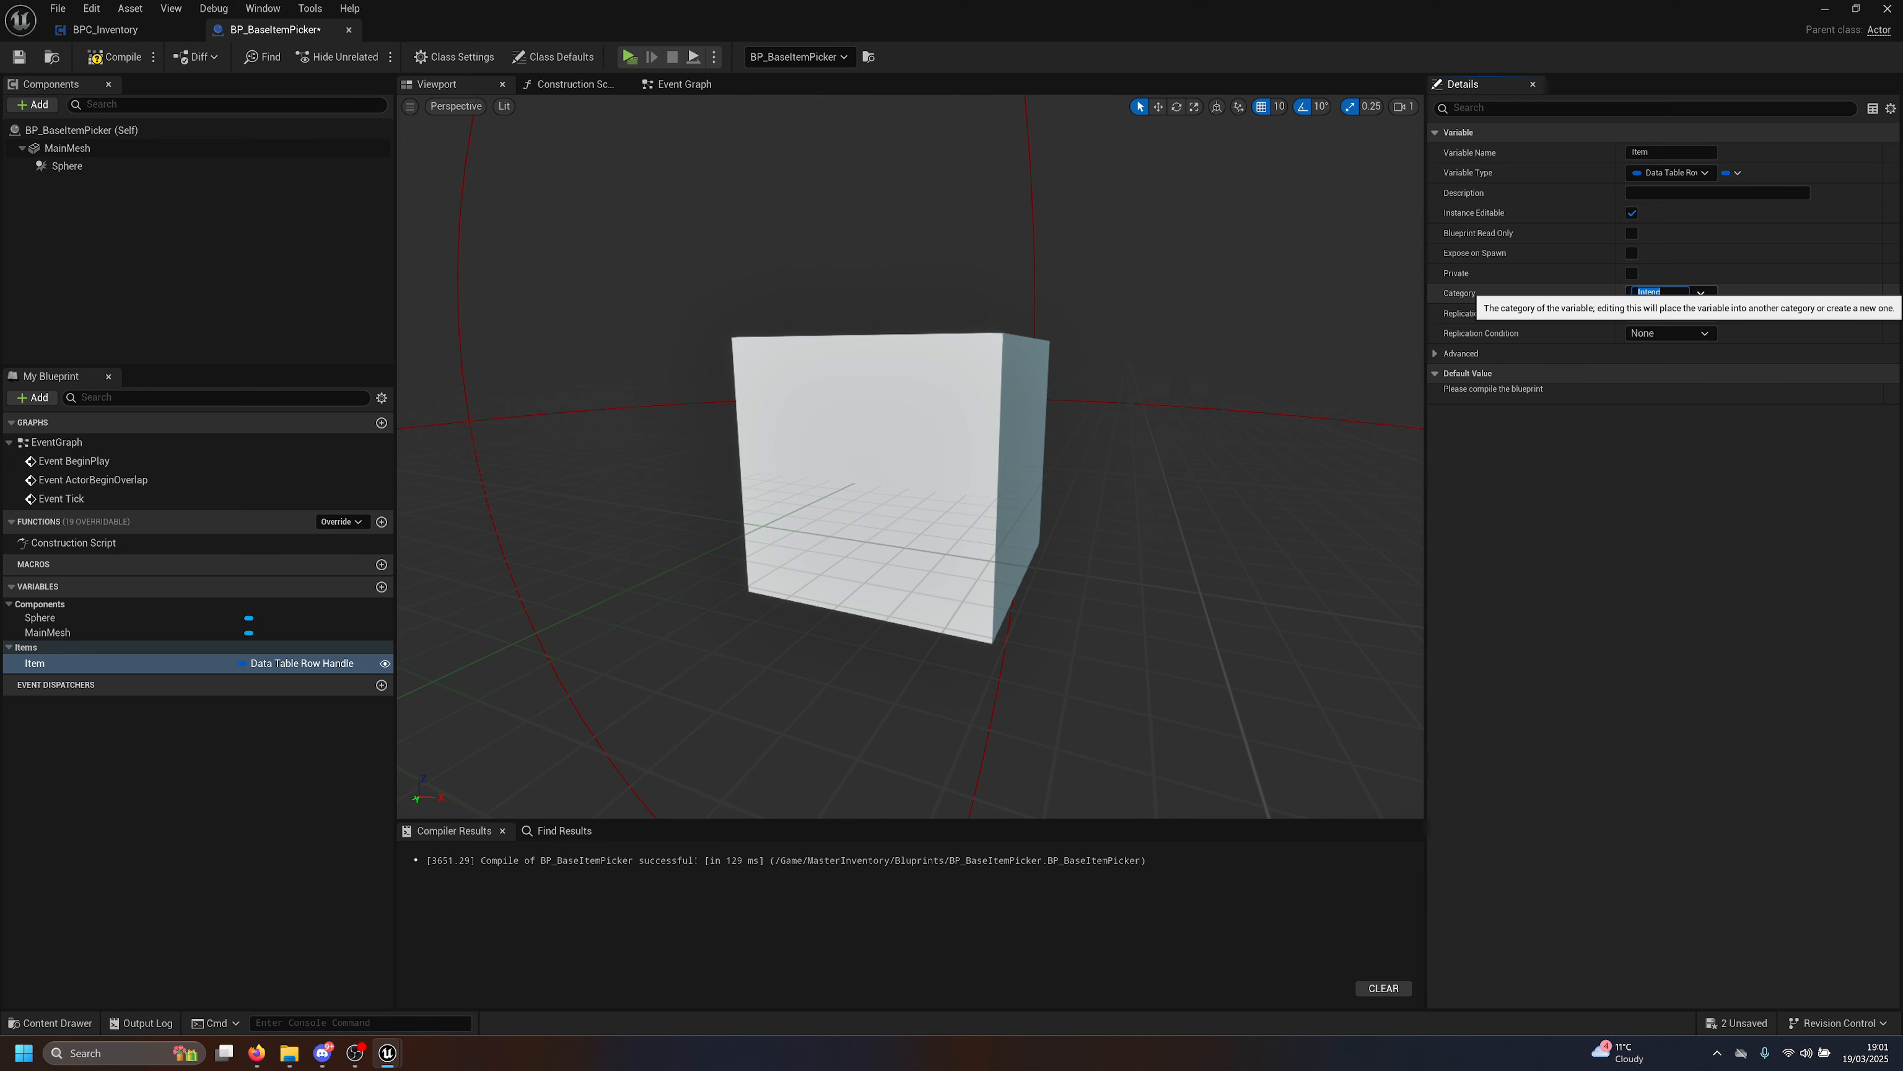
pyautogui.write('Inventory')
pyautogui.press('Return')
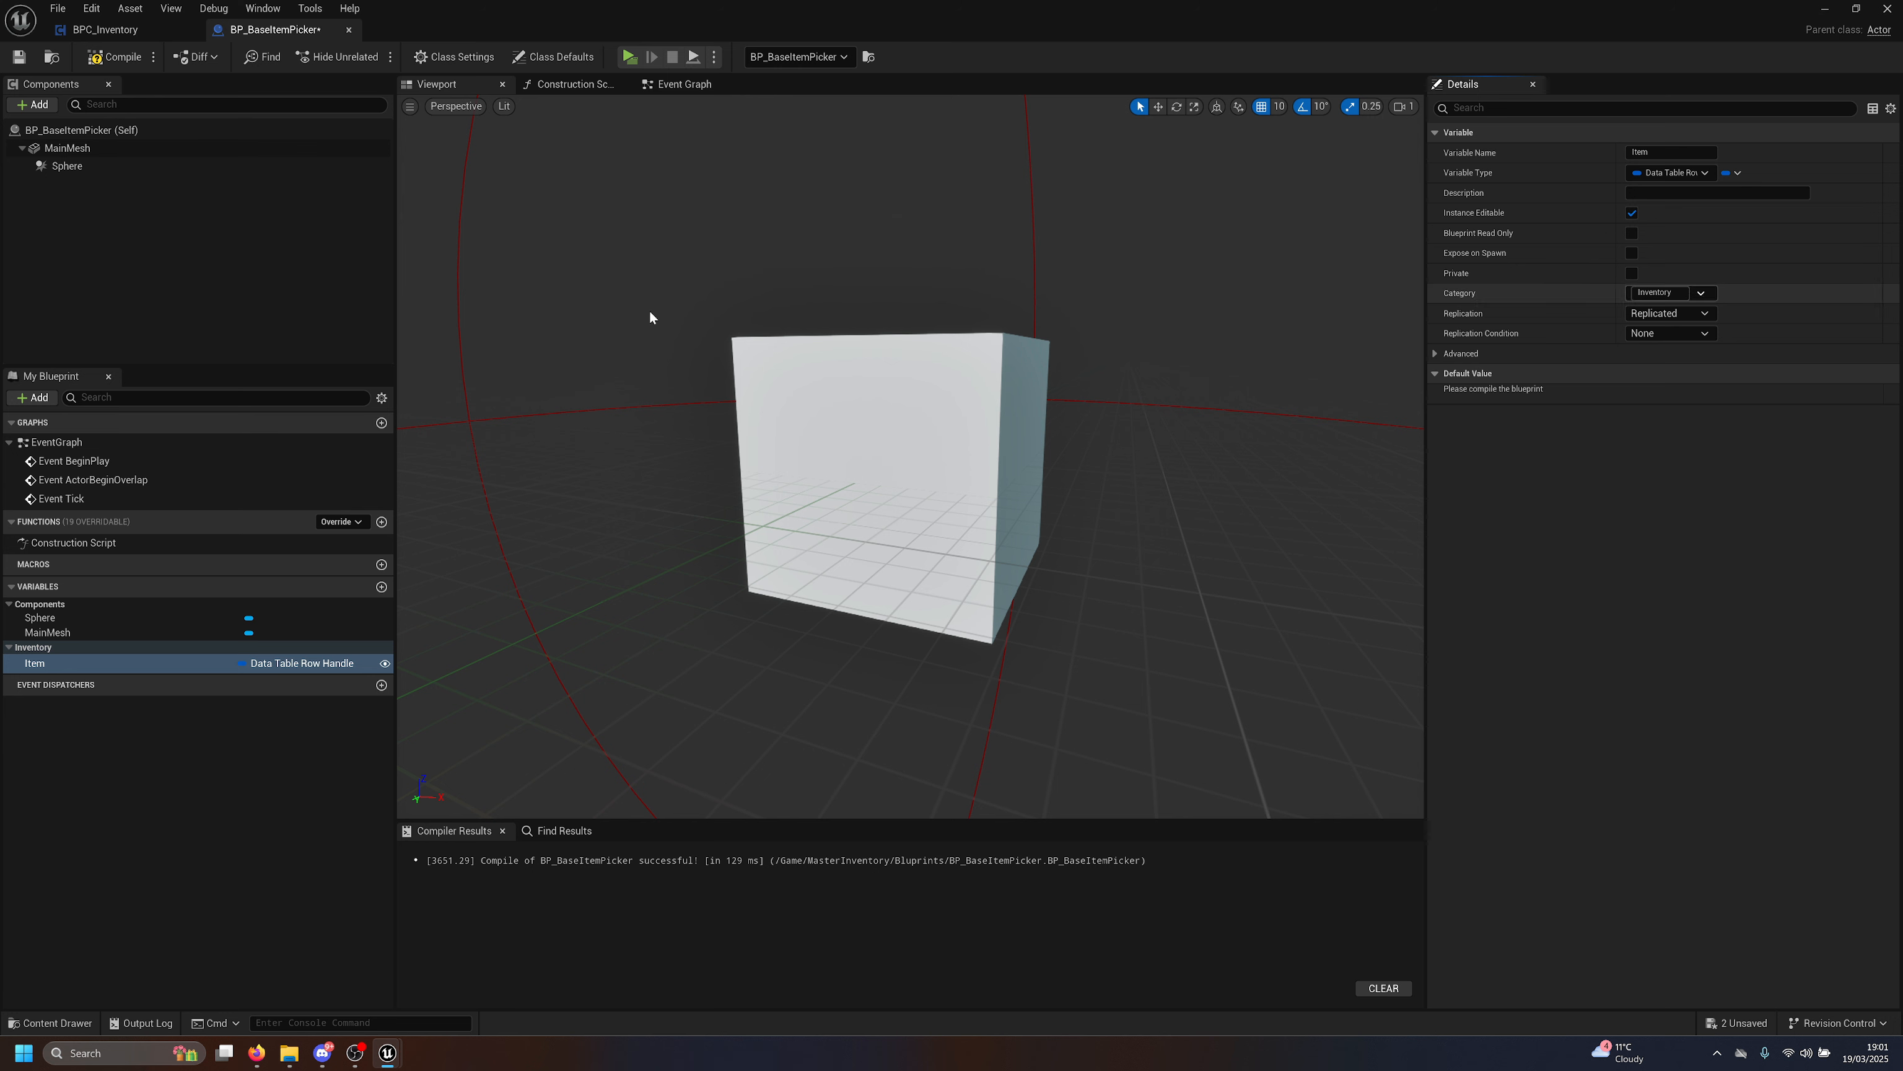
# Add an instance-editable Integer variable named Qty in the Inventory category of BP_BaseItemPicker.
pyautogui.click(382, 586)
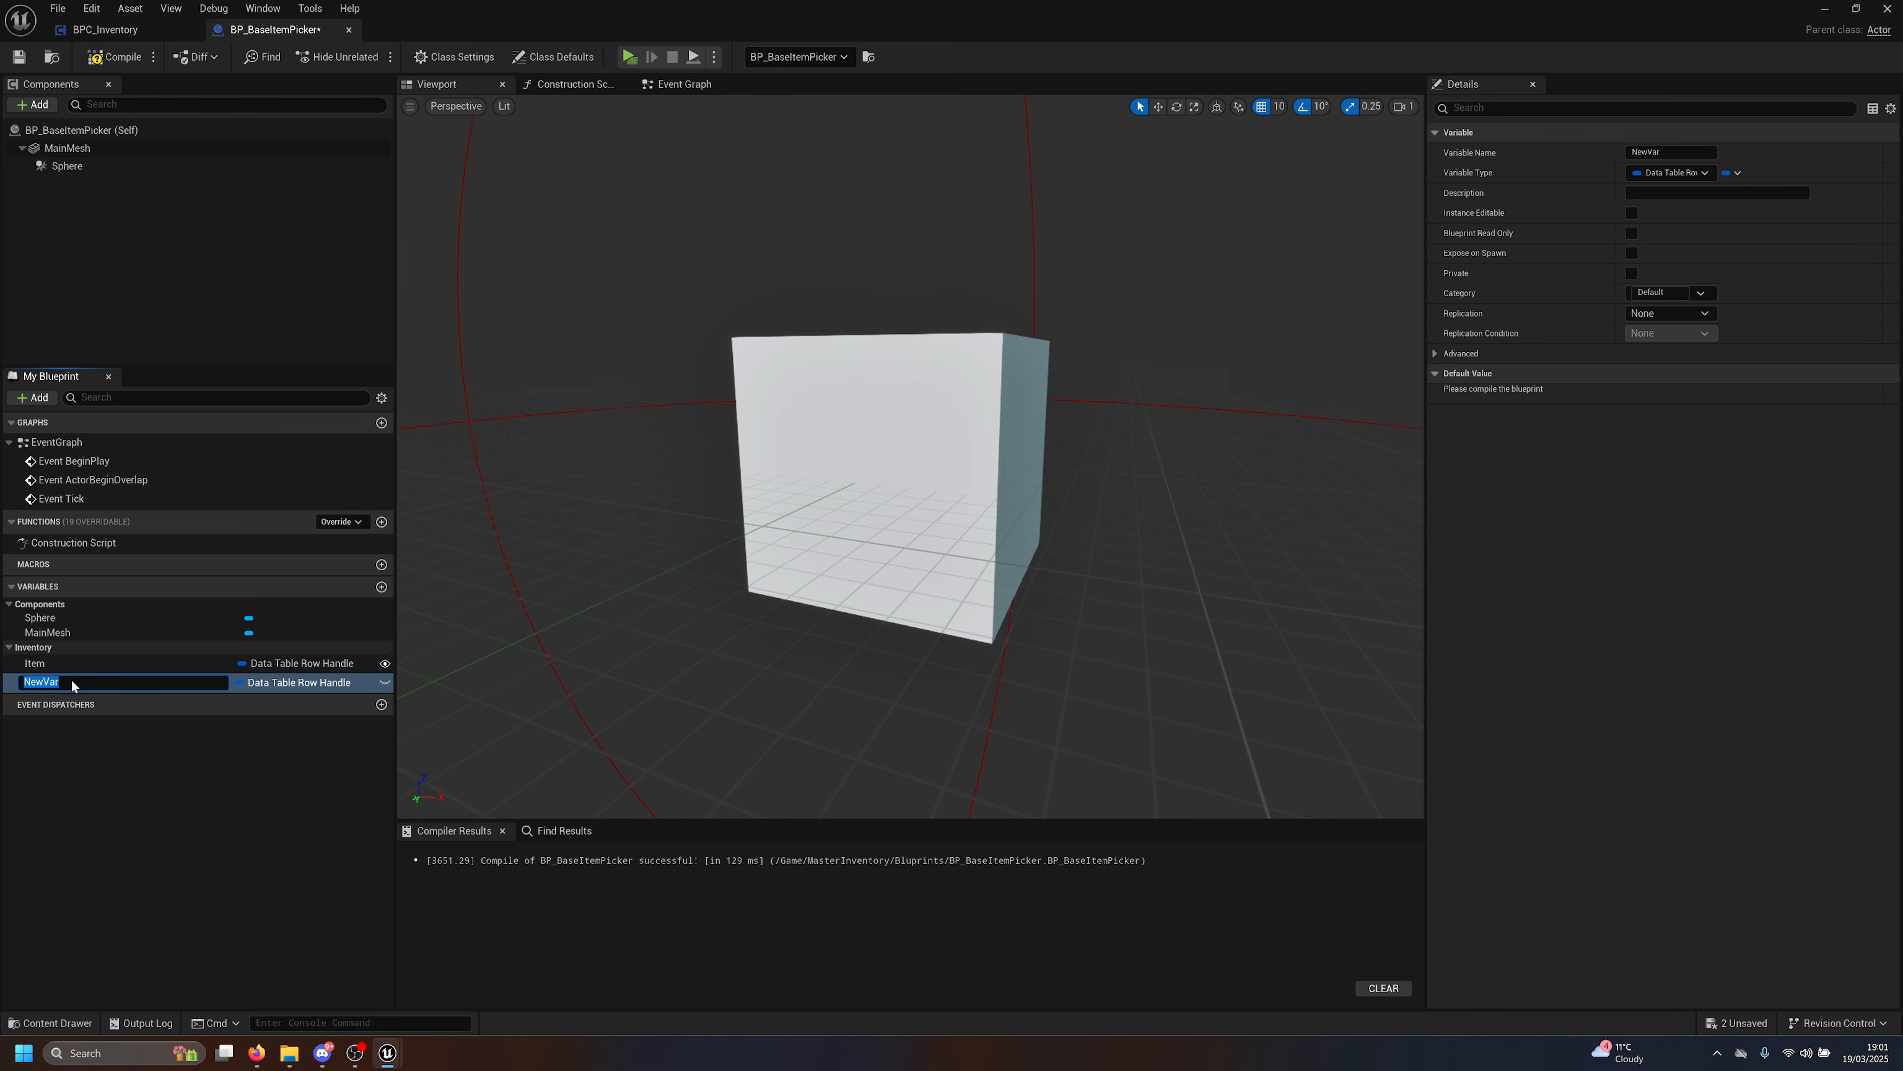
pyautogui.write('Qty')
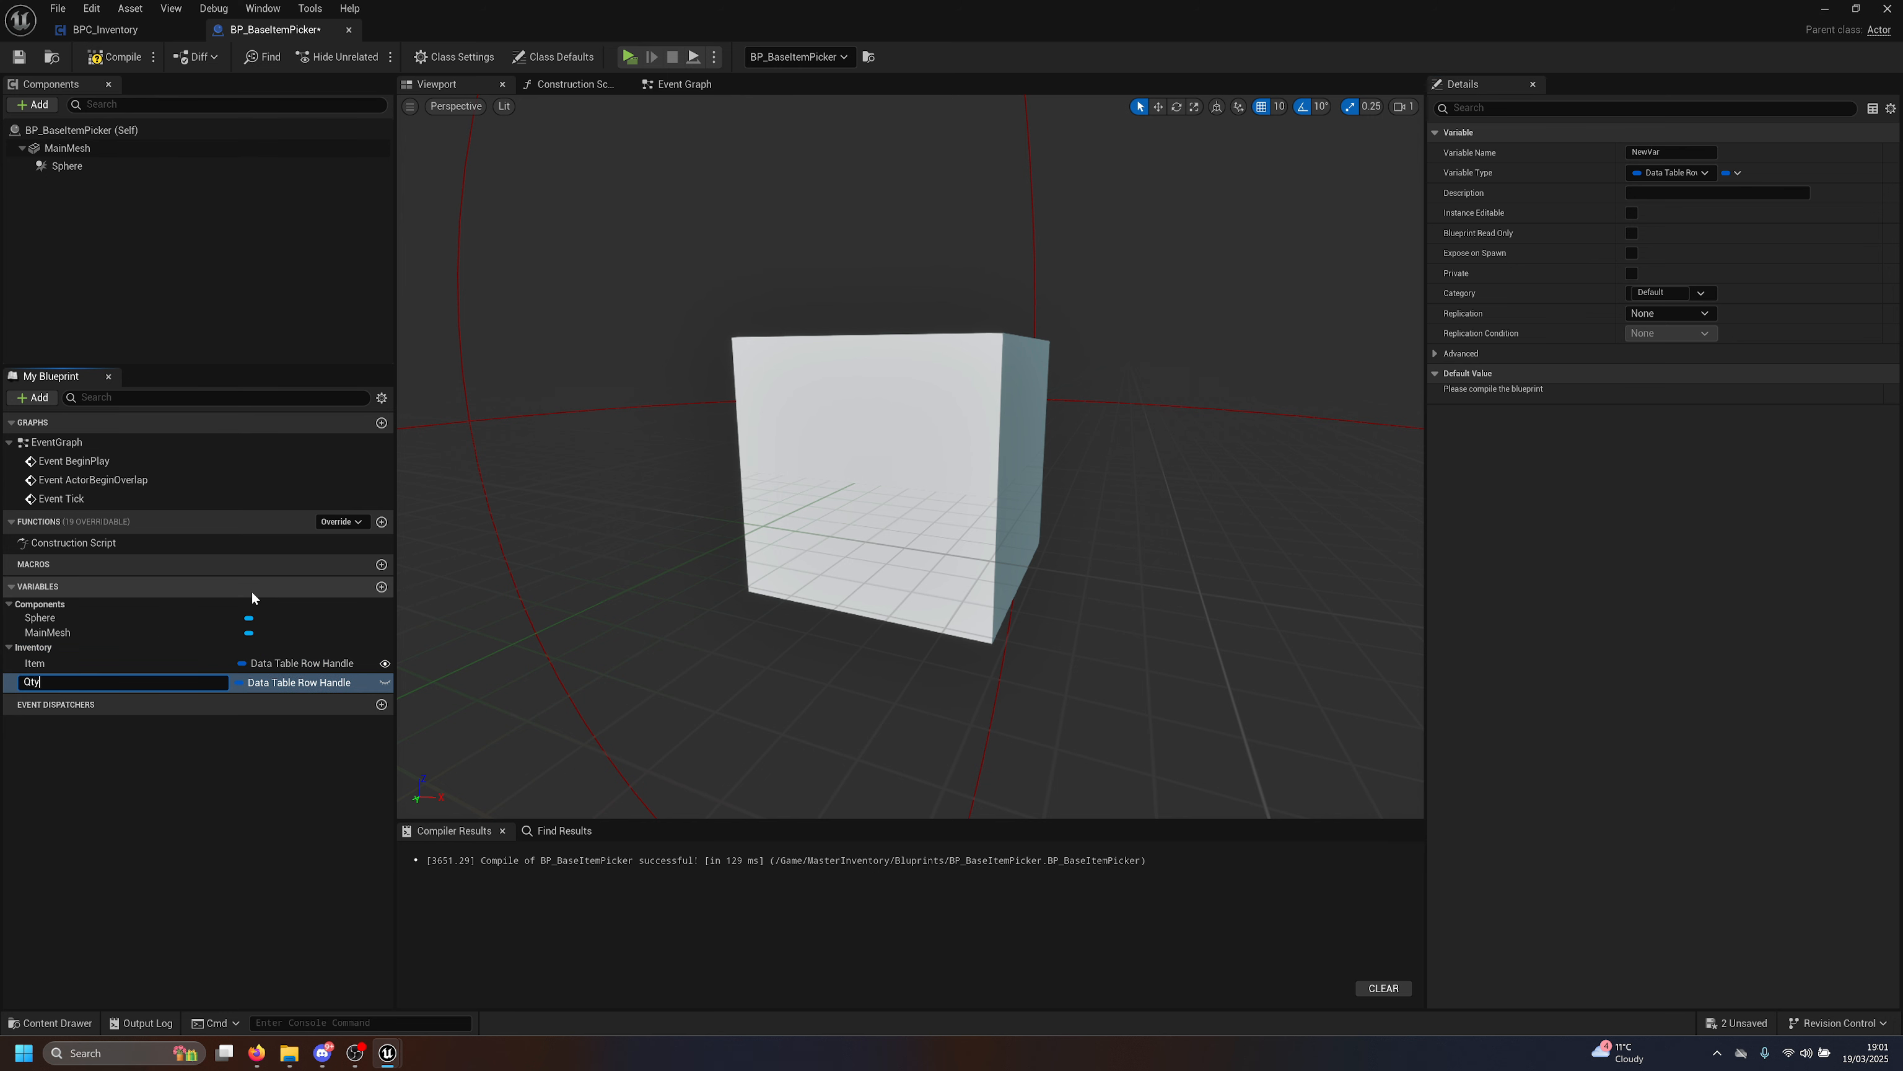
pyautogui.press('Return')
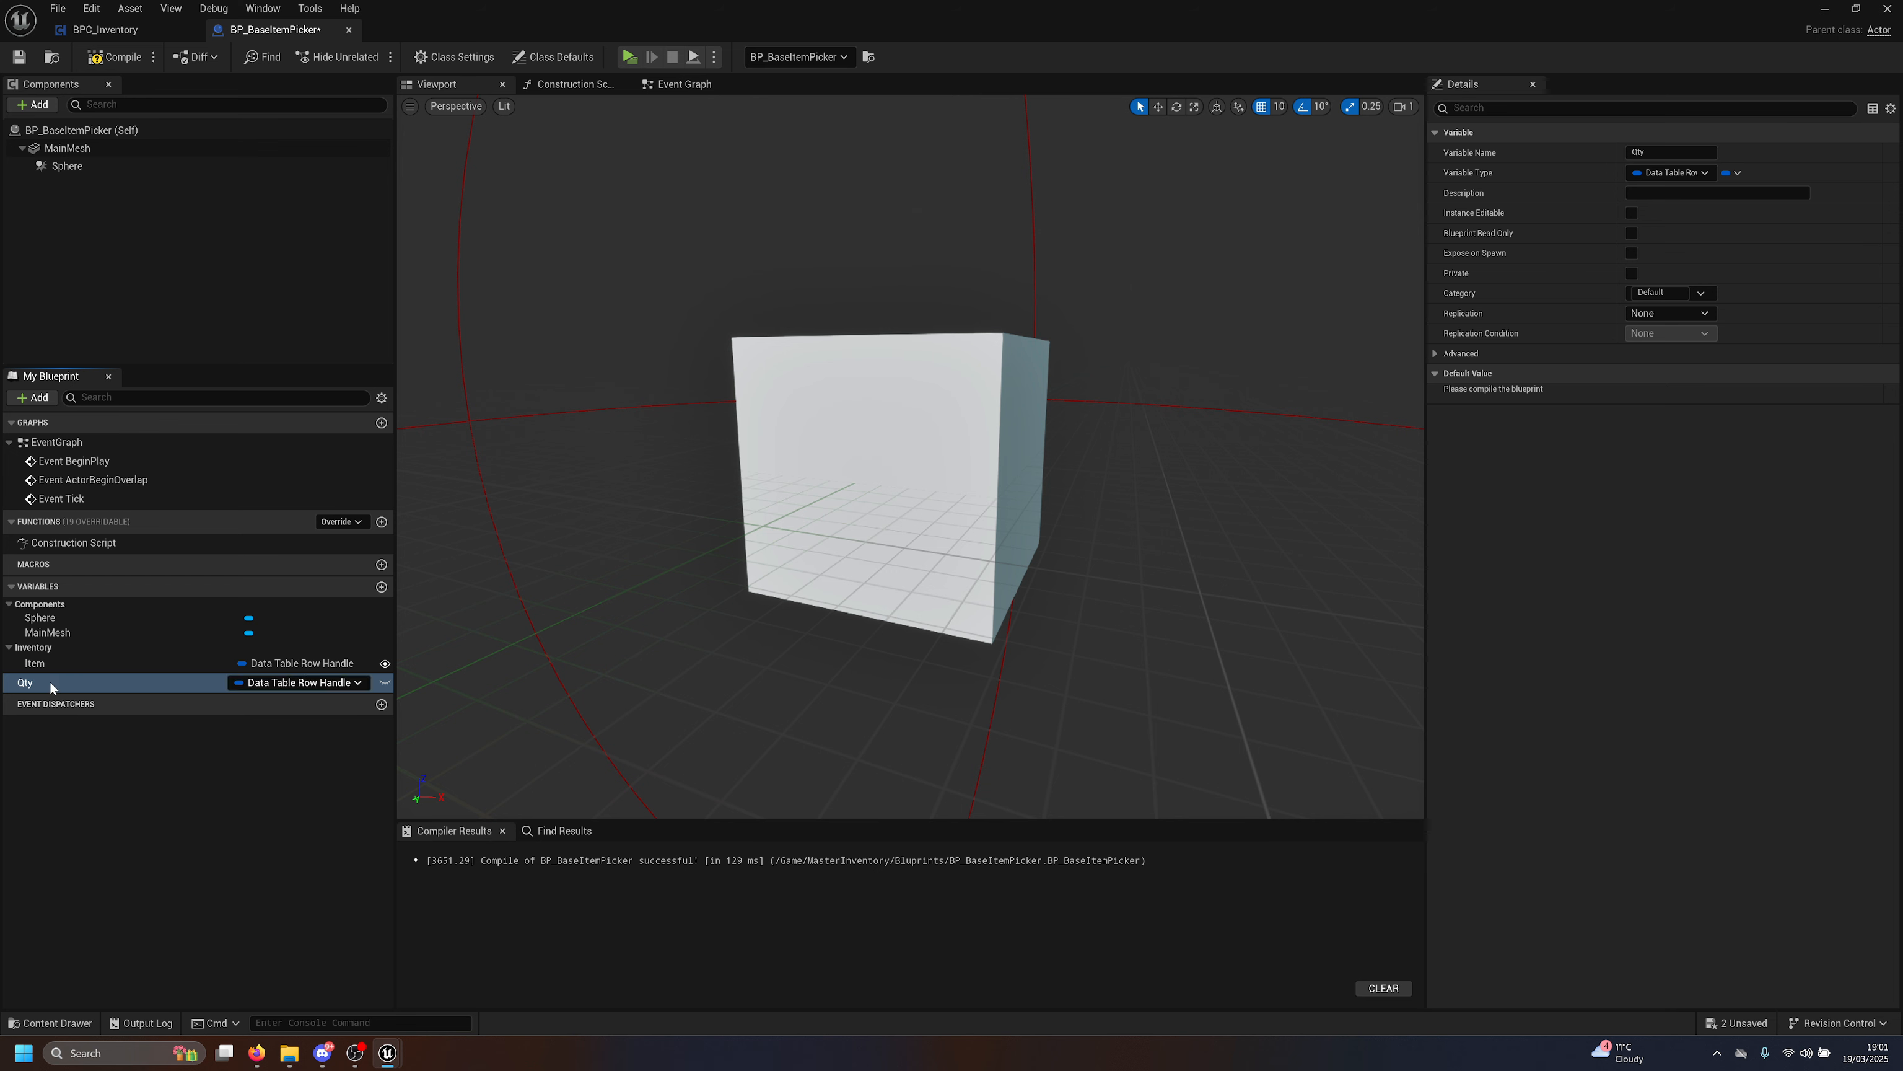
pyautogui.click(112, 683)
pyautogui.click(266, 682)
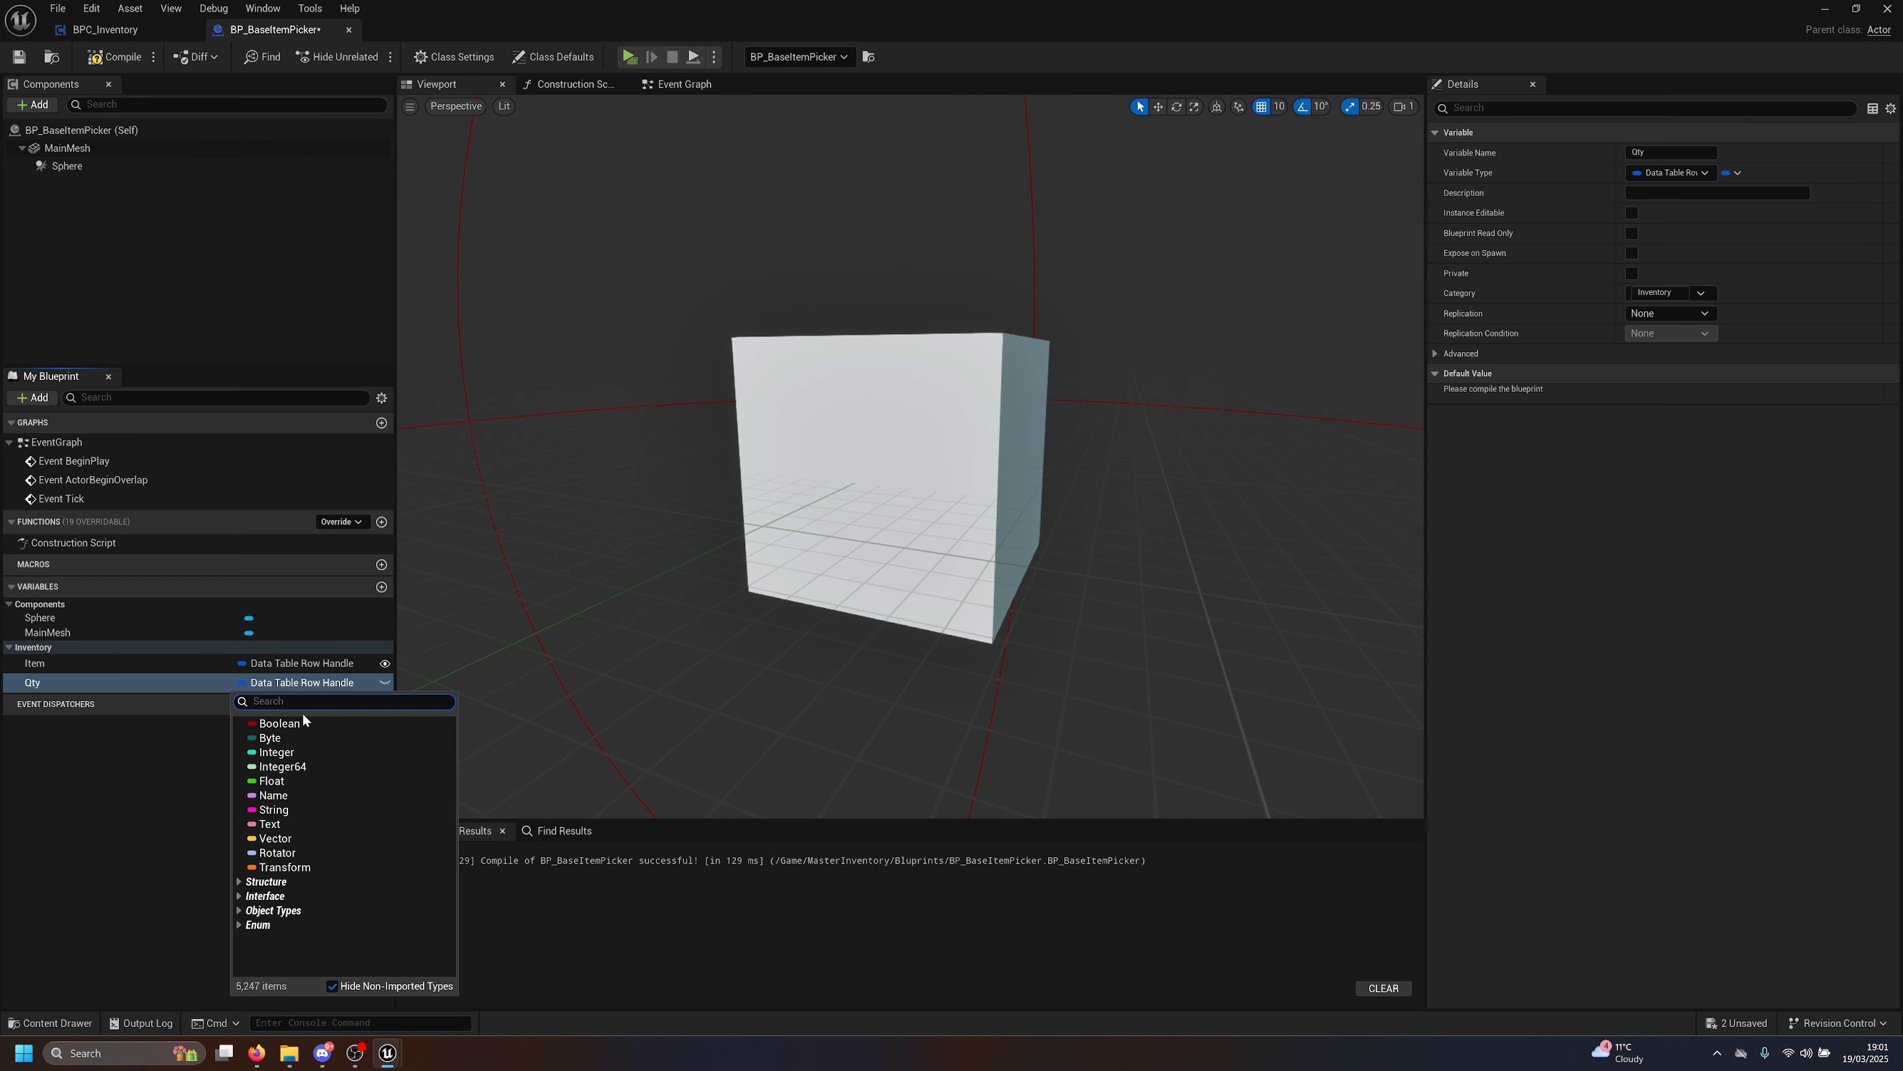
pyautogui.click(285, 749)
pyautogui.click(384, 682)
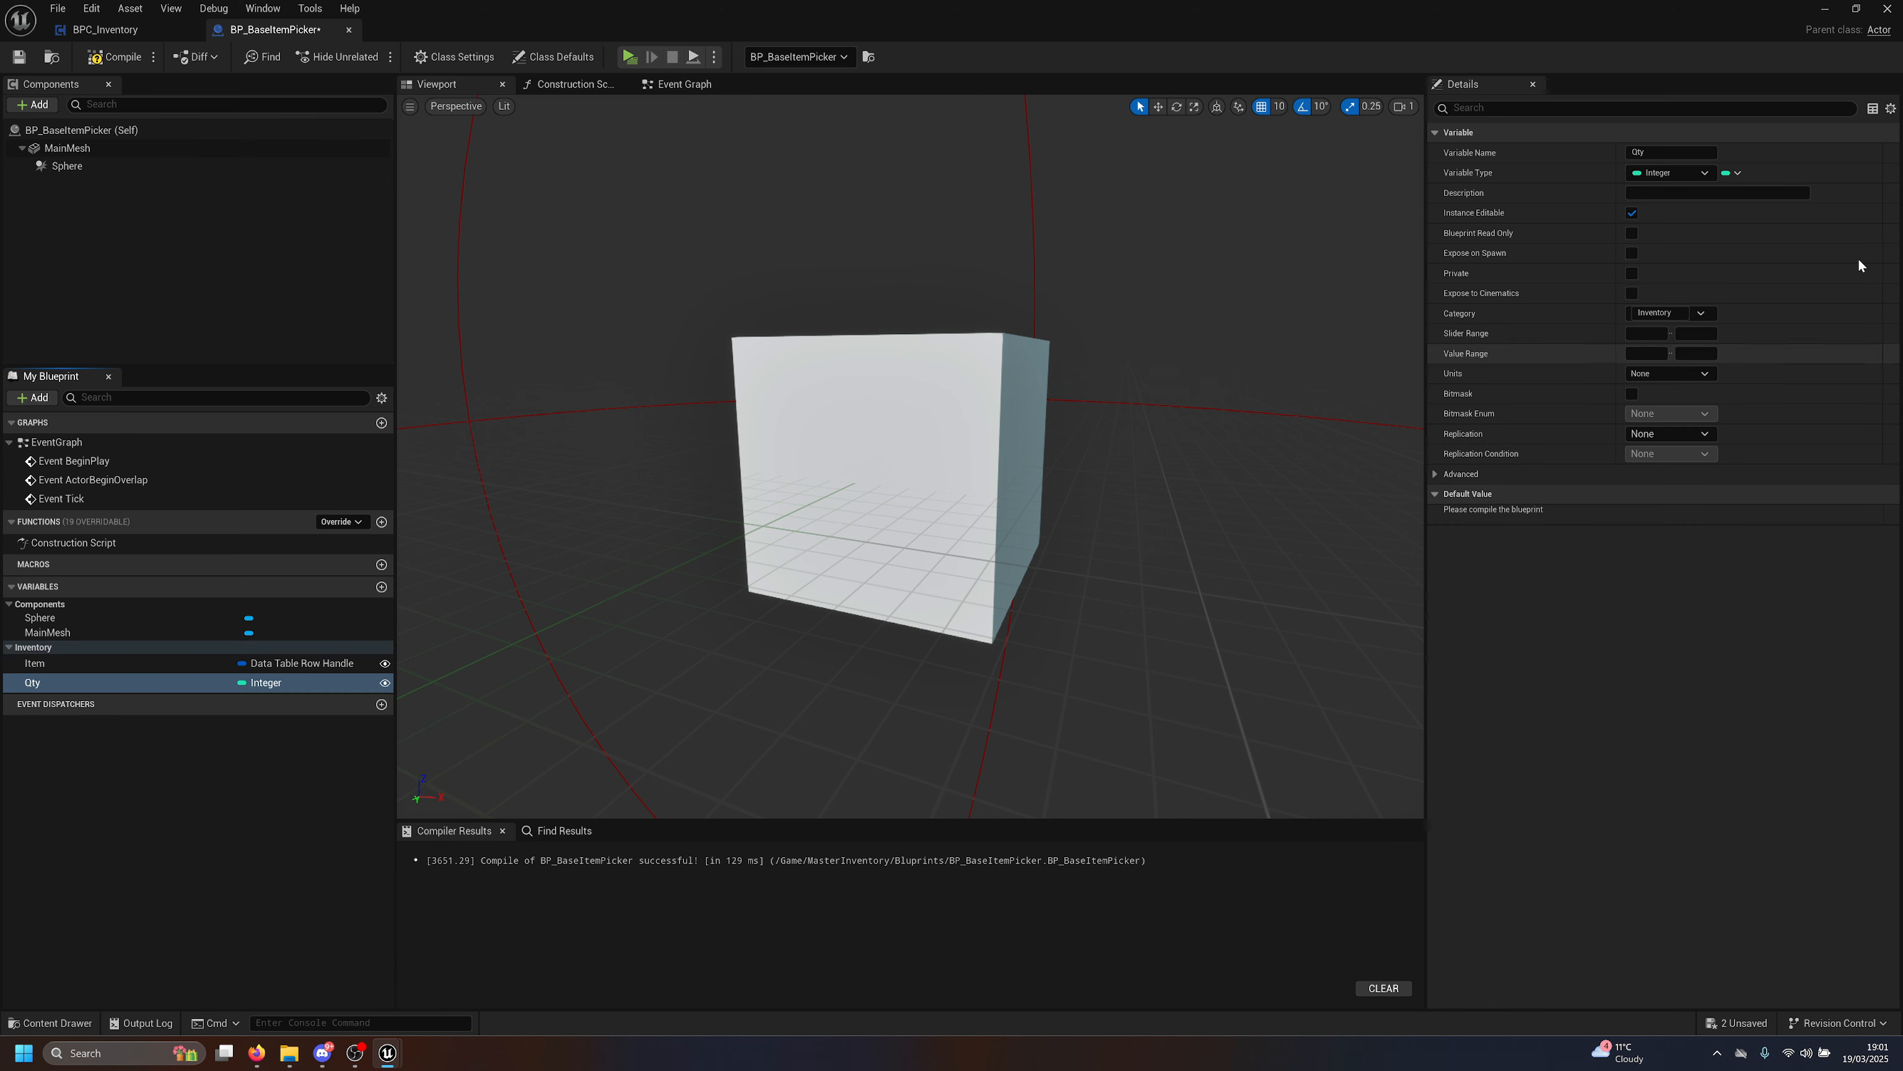
# Set the Qty variable's replication to Replicated, and compile and save BP_BaseItemPicker.
pyautogui.click(1661, 433)
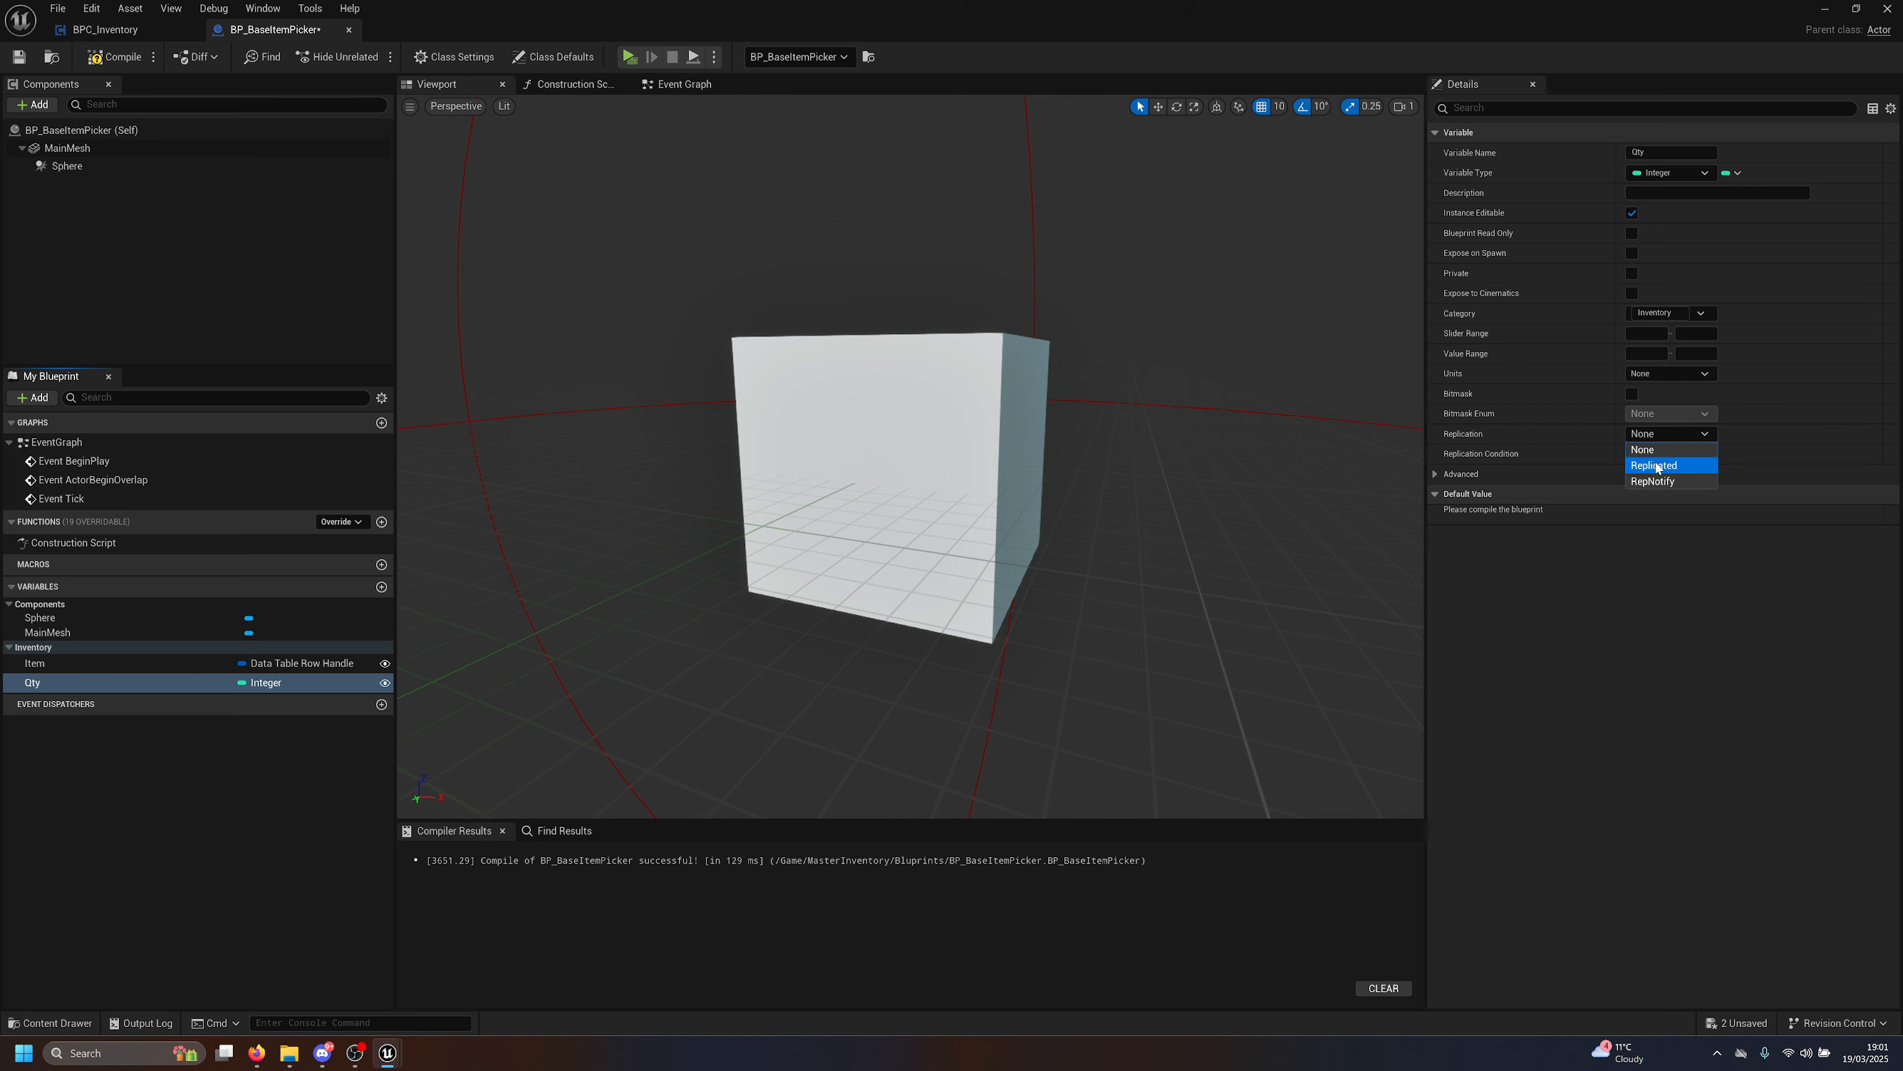
pyautogui.click(1657, 474)
pyautogui.click(112, 56)
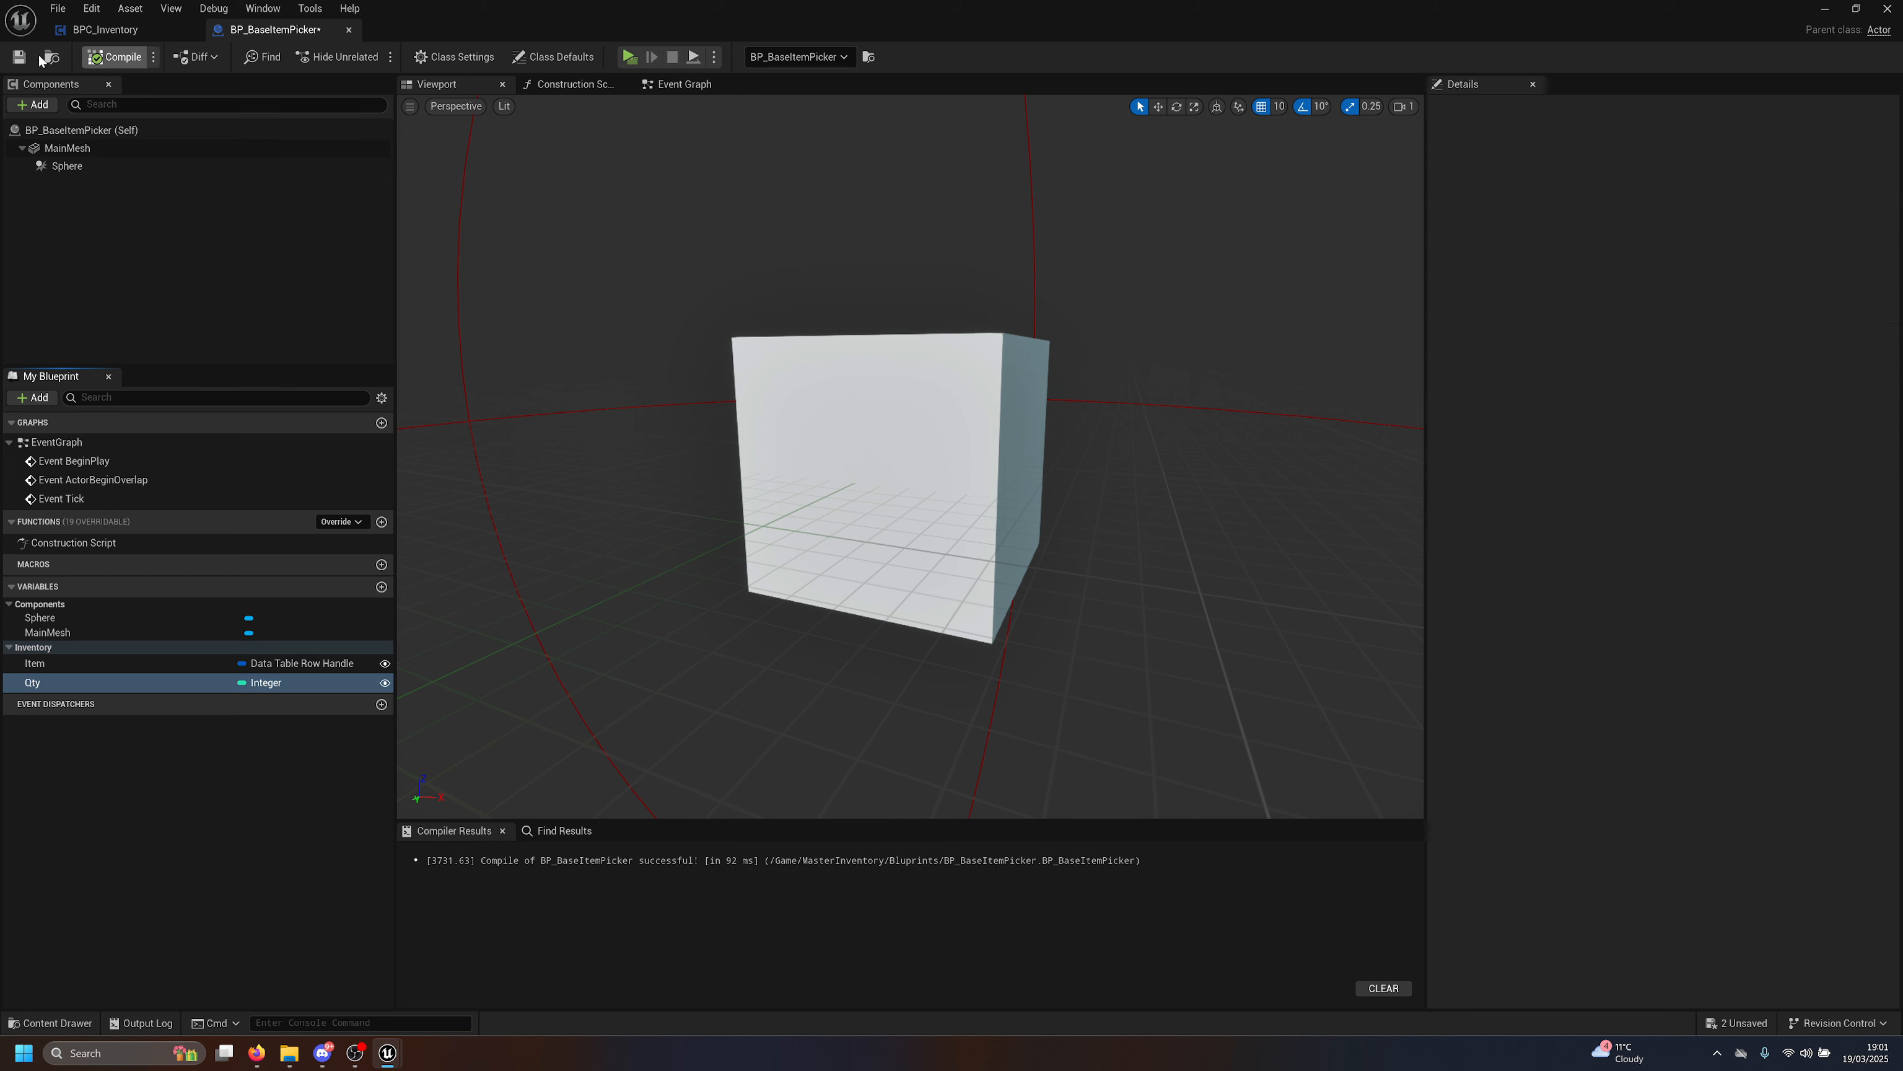
pyautogui.click(19, 57)
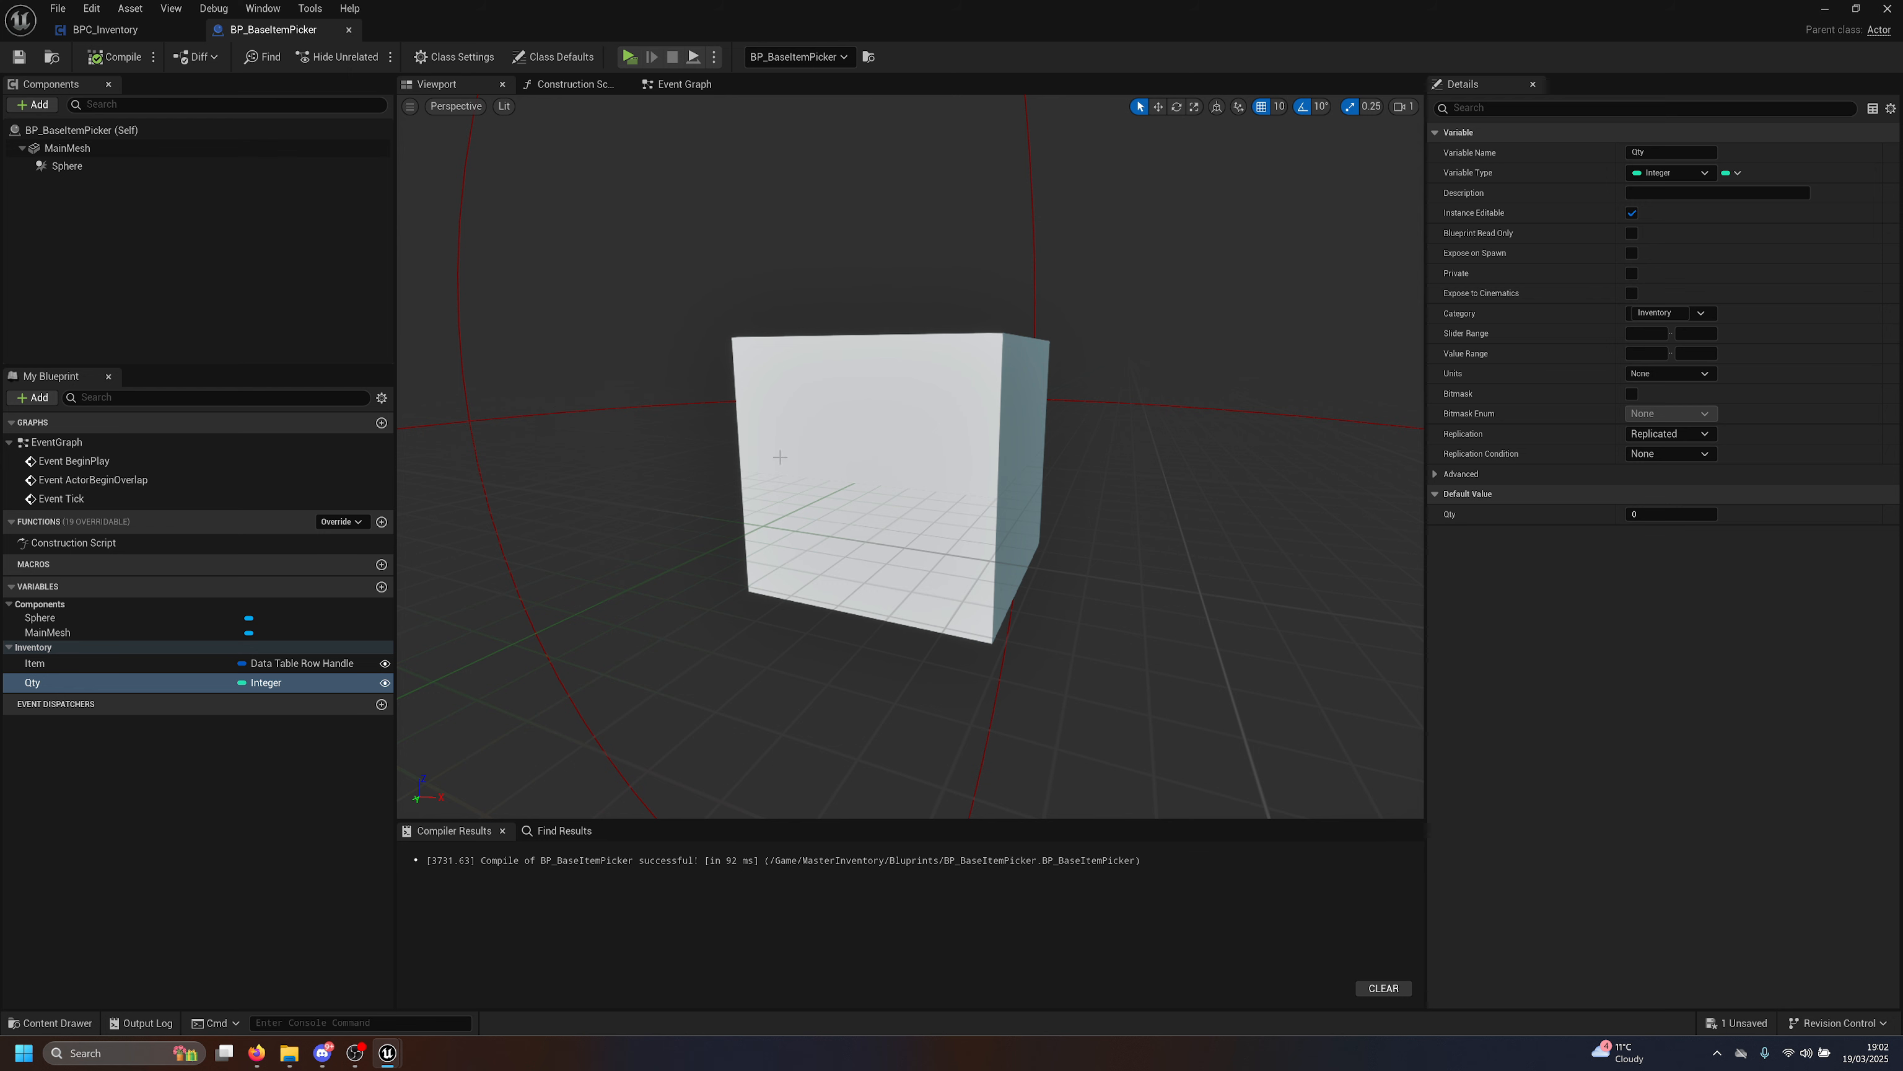
# Set the Item variable's default value to the Apple row of the DT_Item data table.
pyautogui.click(129, 663)
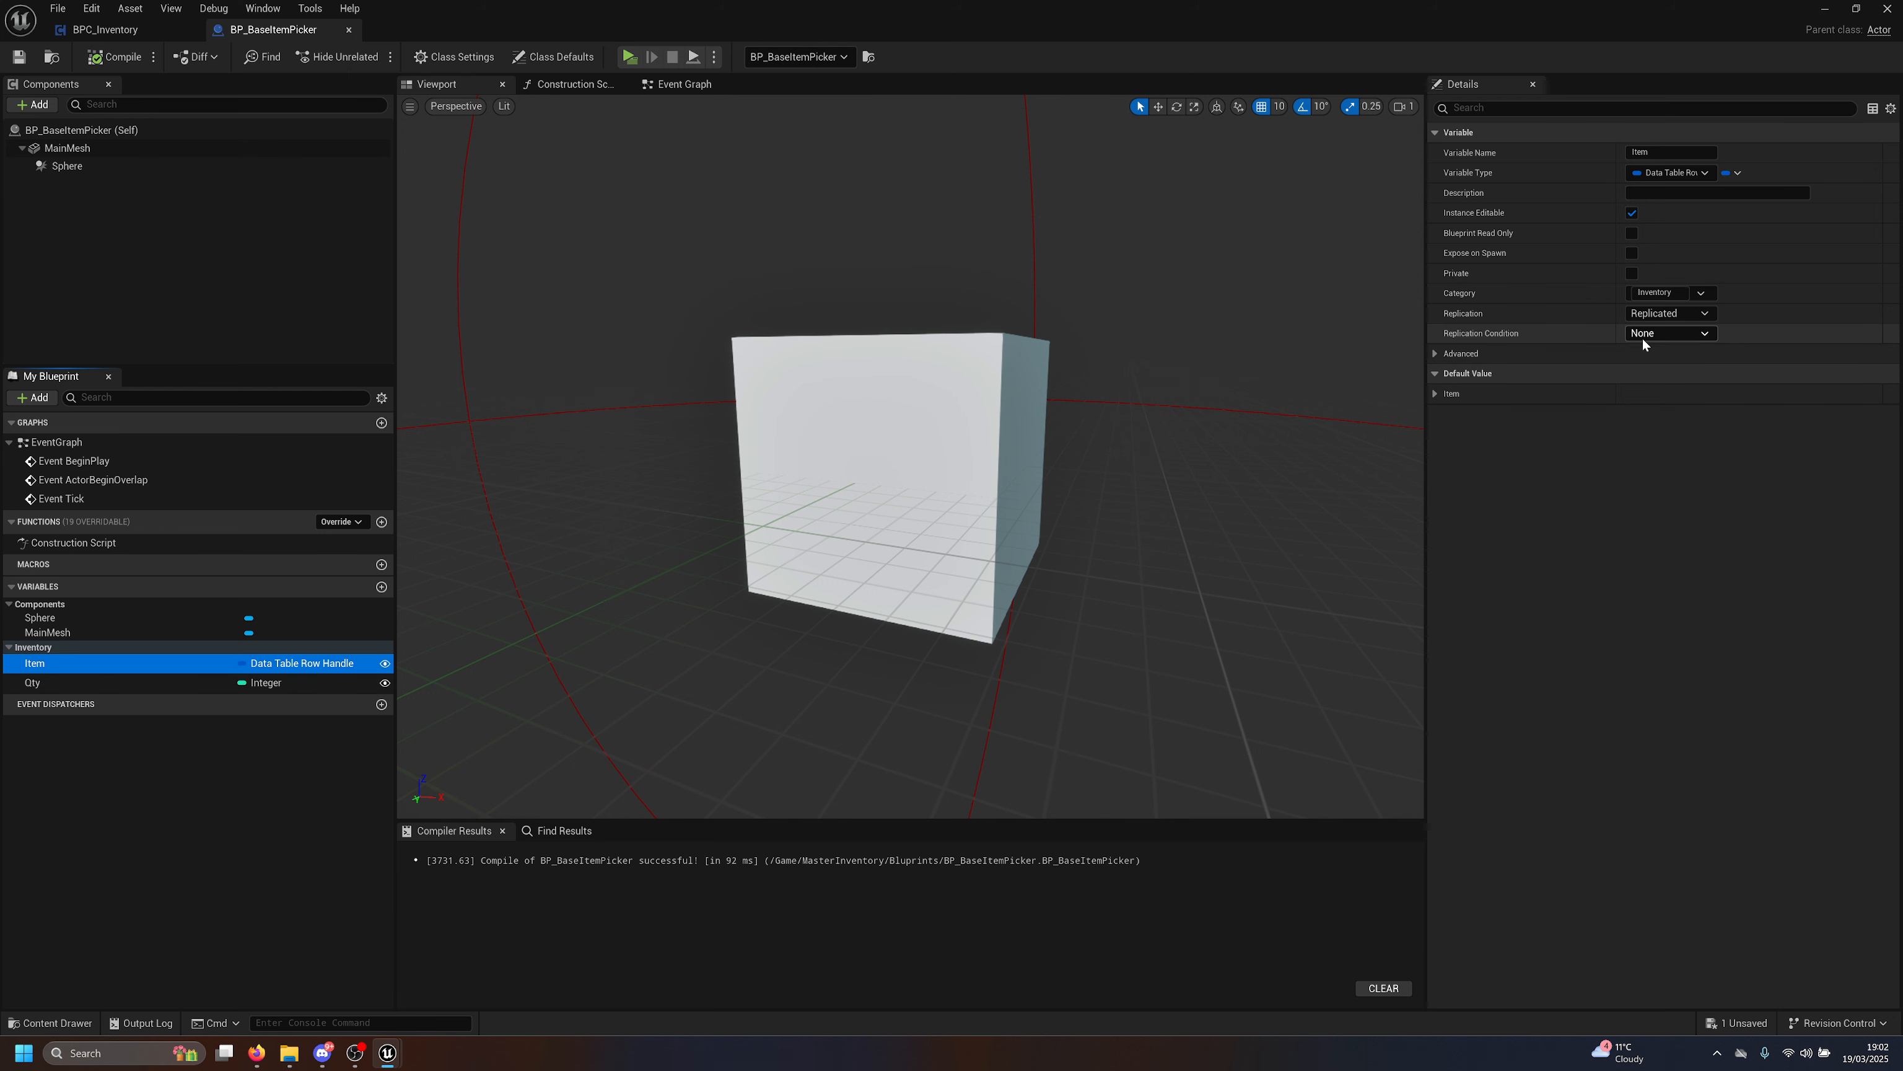
pyautogui.click(1439, 394)
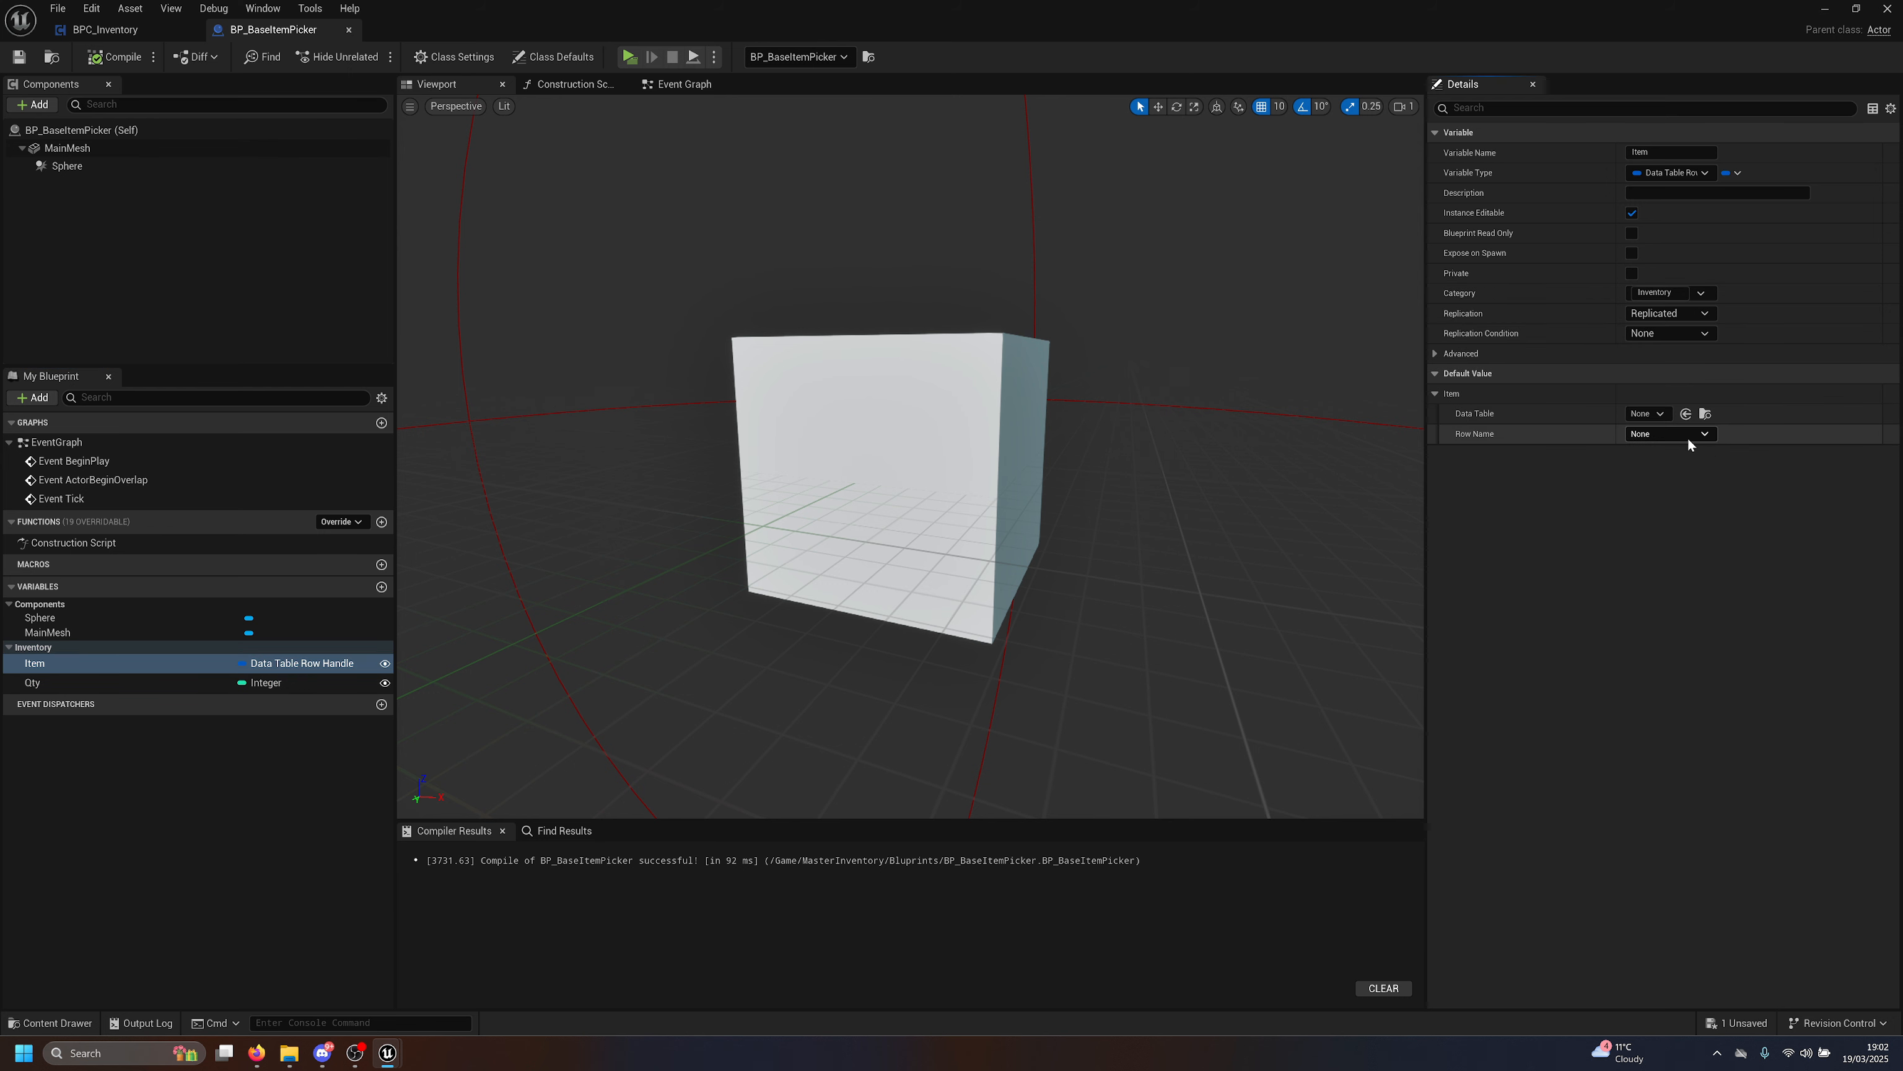
pyautogui.click(1647, 413)
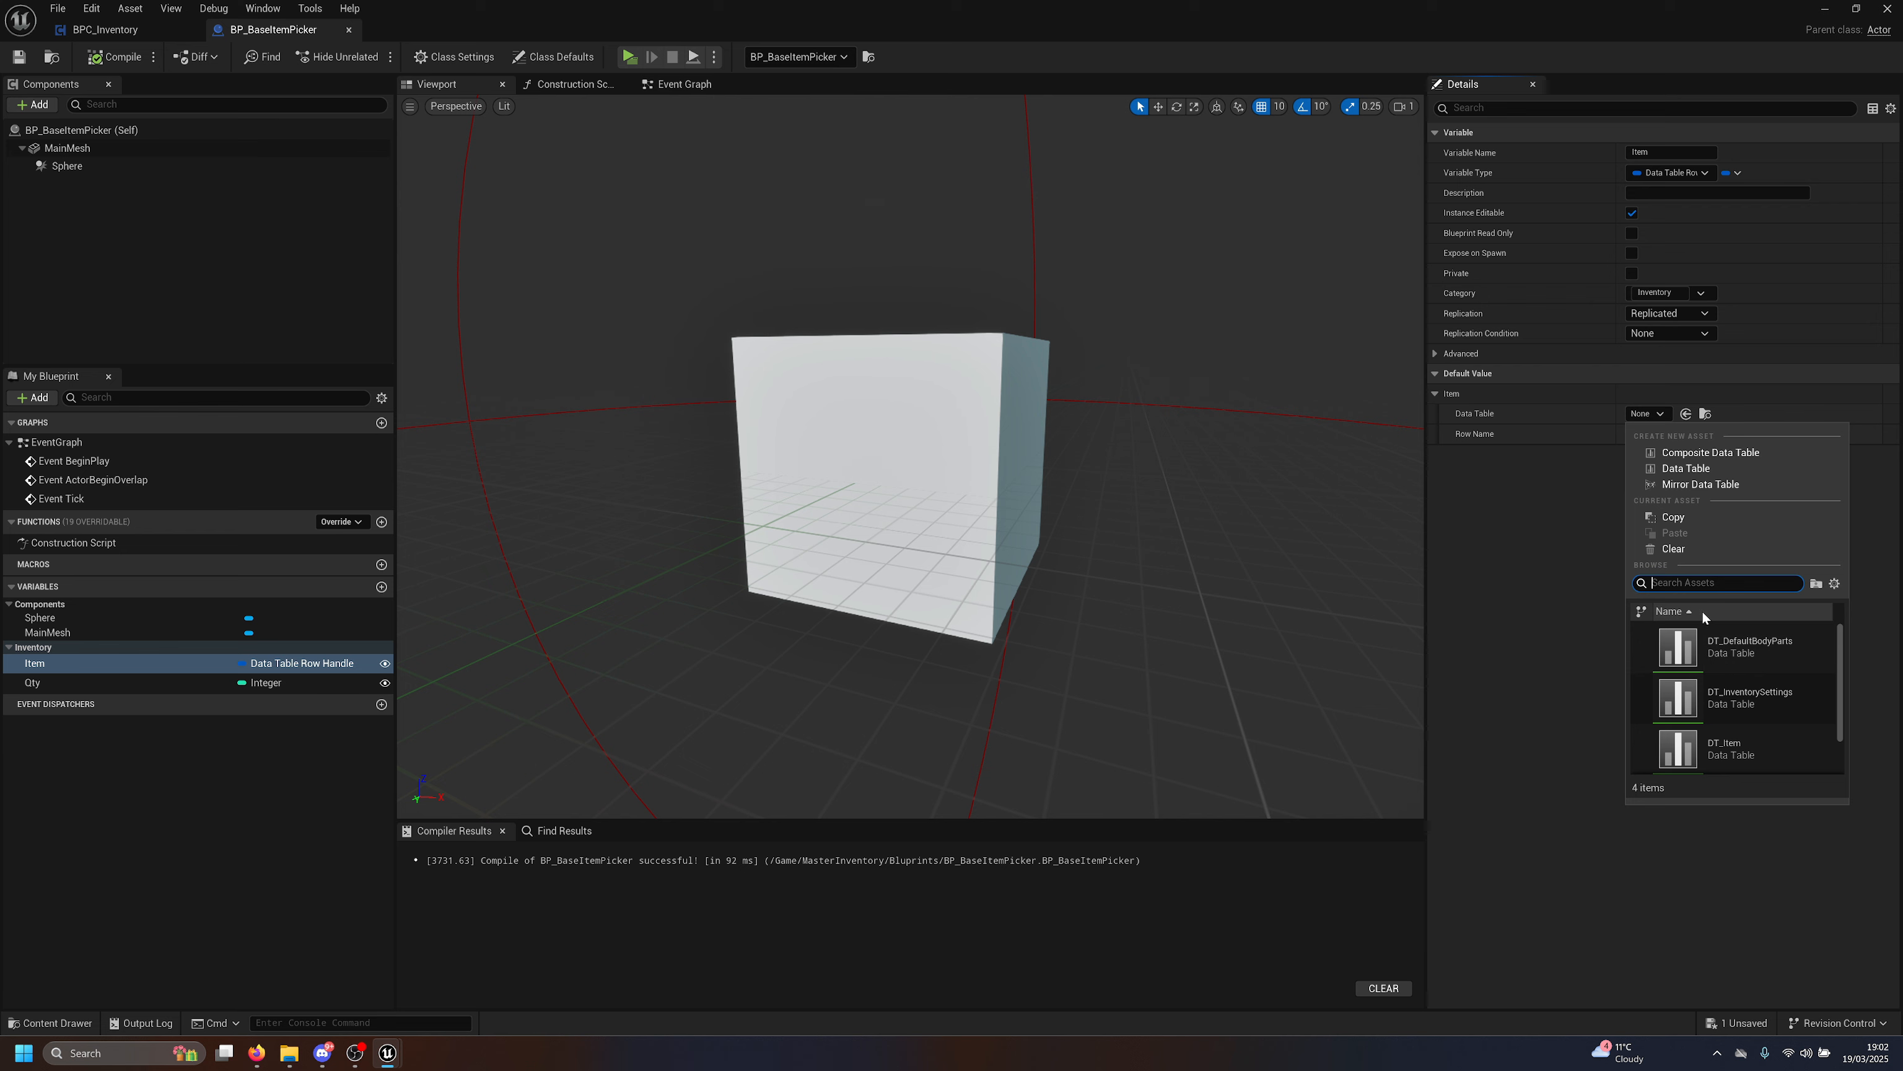
pyautogui.write('item')
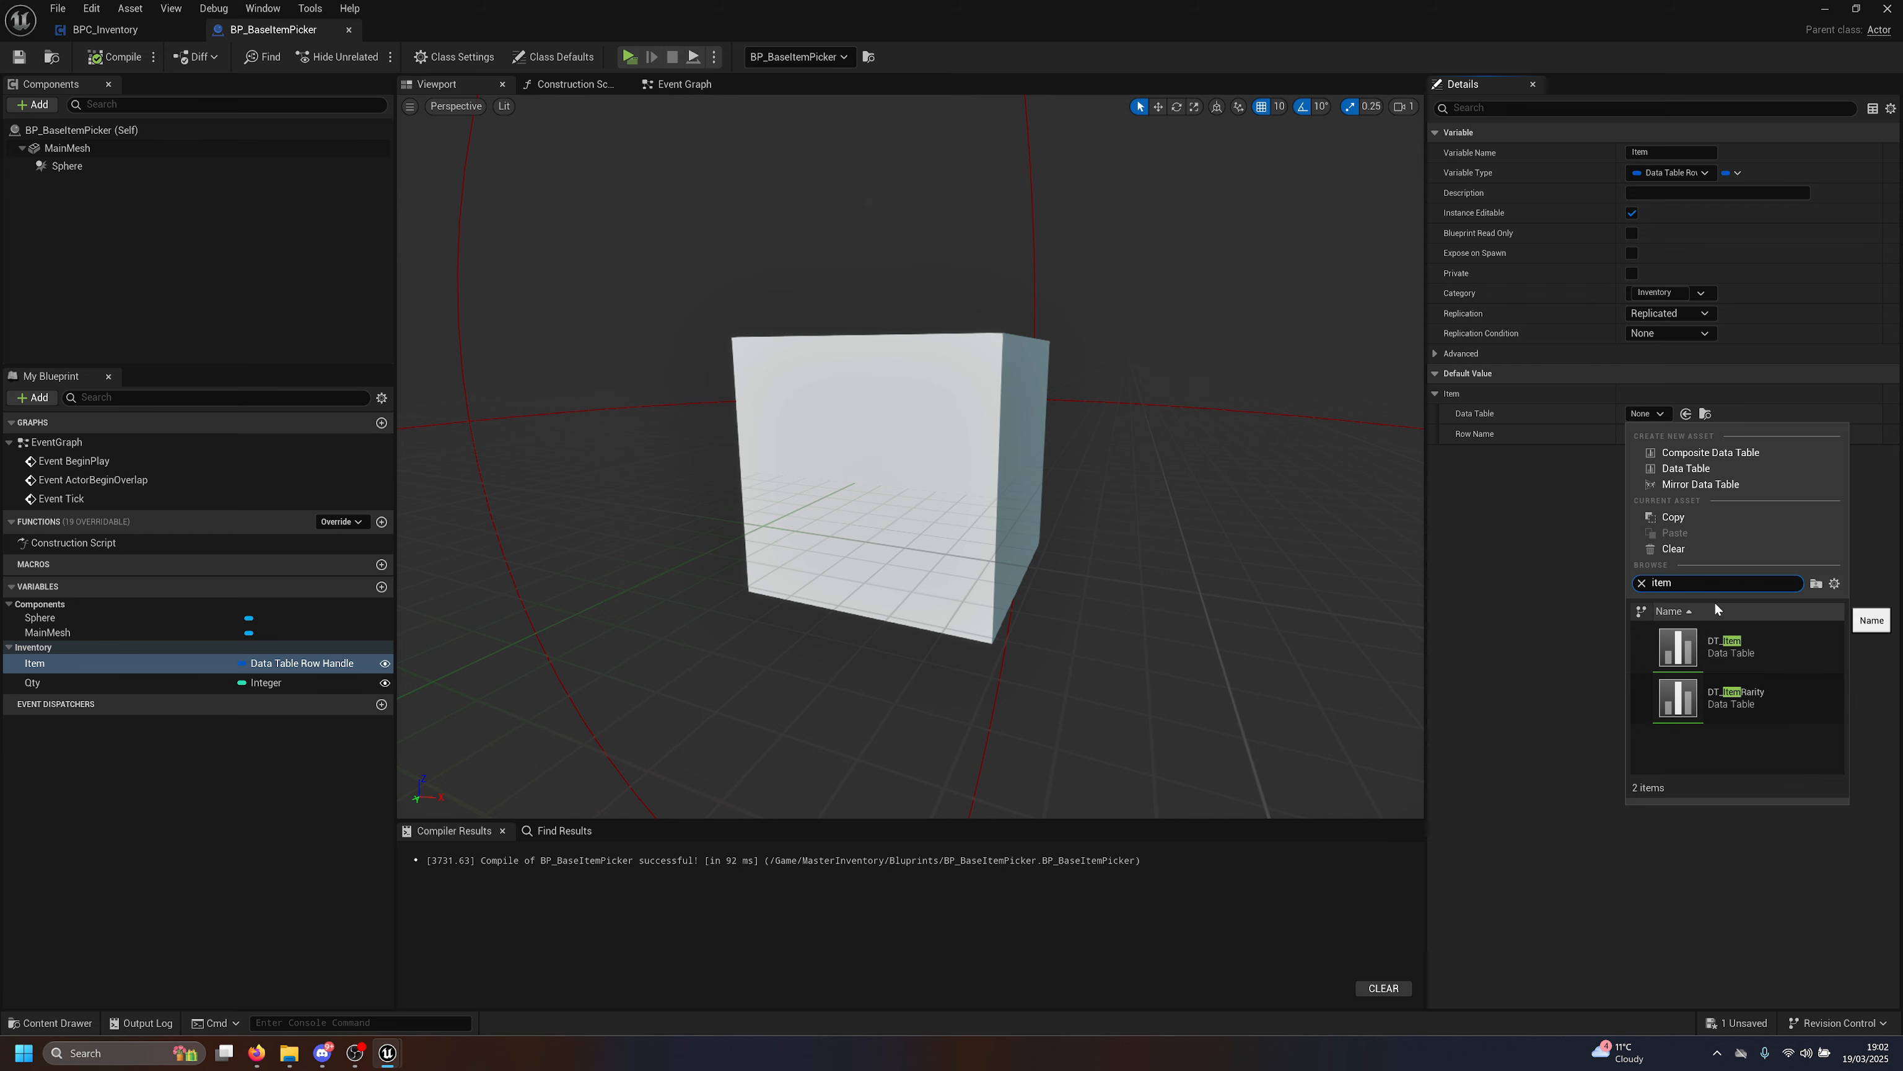
pyautogui.click(1746, 646)
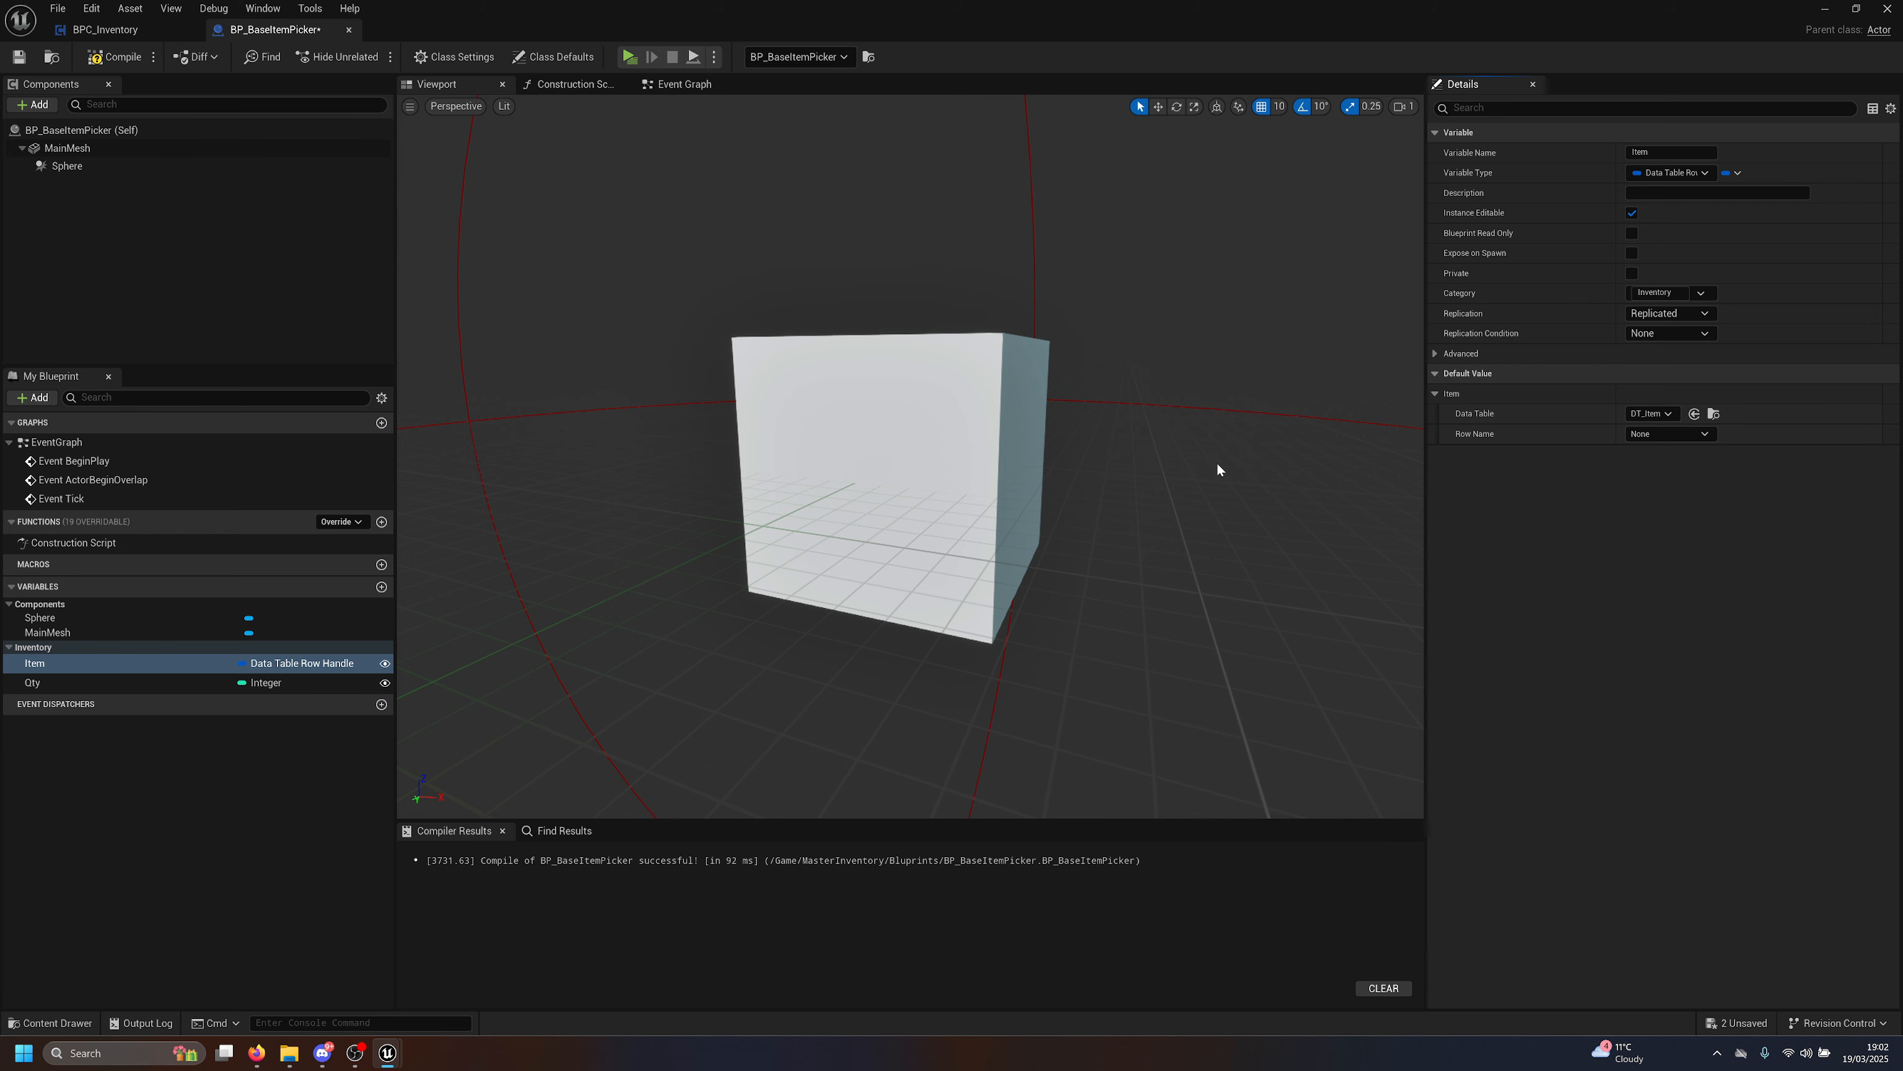
pyautogui.click(1670, 433)
pyautogui.click(1671, 464)
# Save all modified assets, compile BP_BaseItemPicker and return to its full-size editor.
pyautogui.moveTo(1038, 21); pyautogui.dragTo(1037, 22)
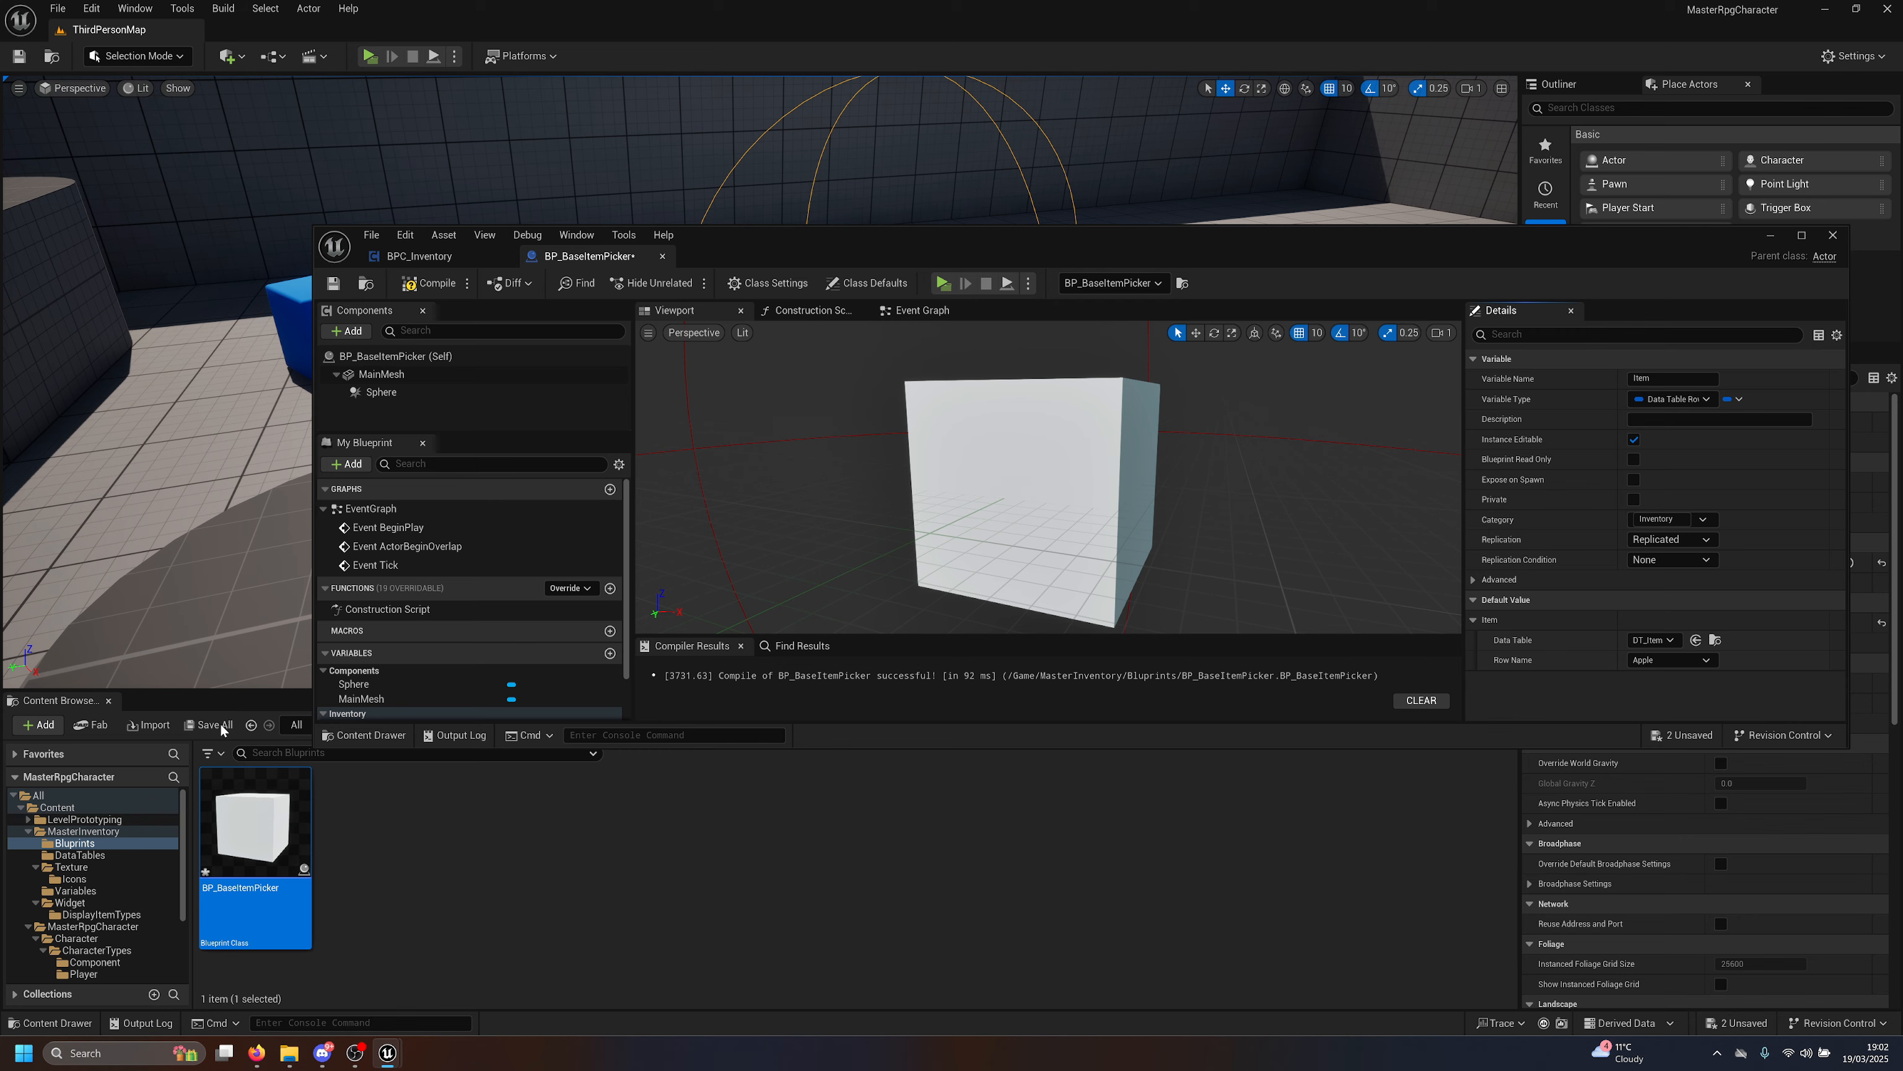
pyautogui.click(209, 724)
pyautogui.click(1069, 693)
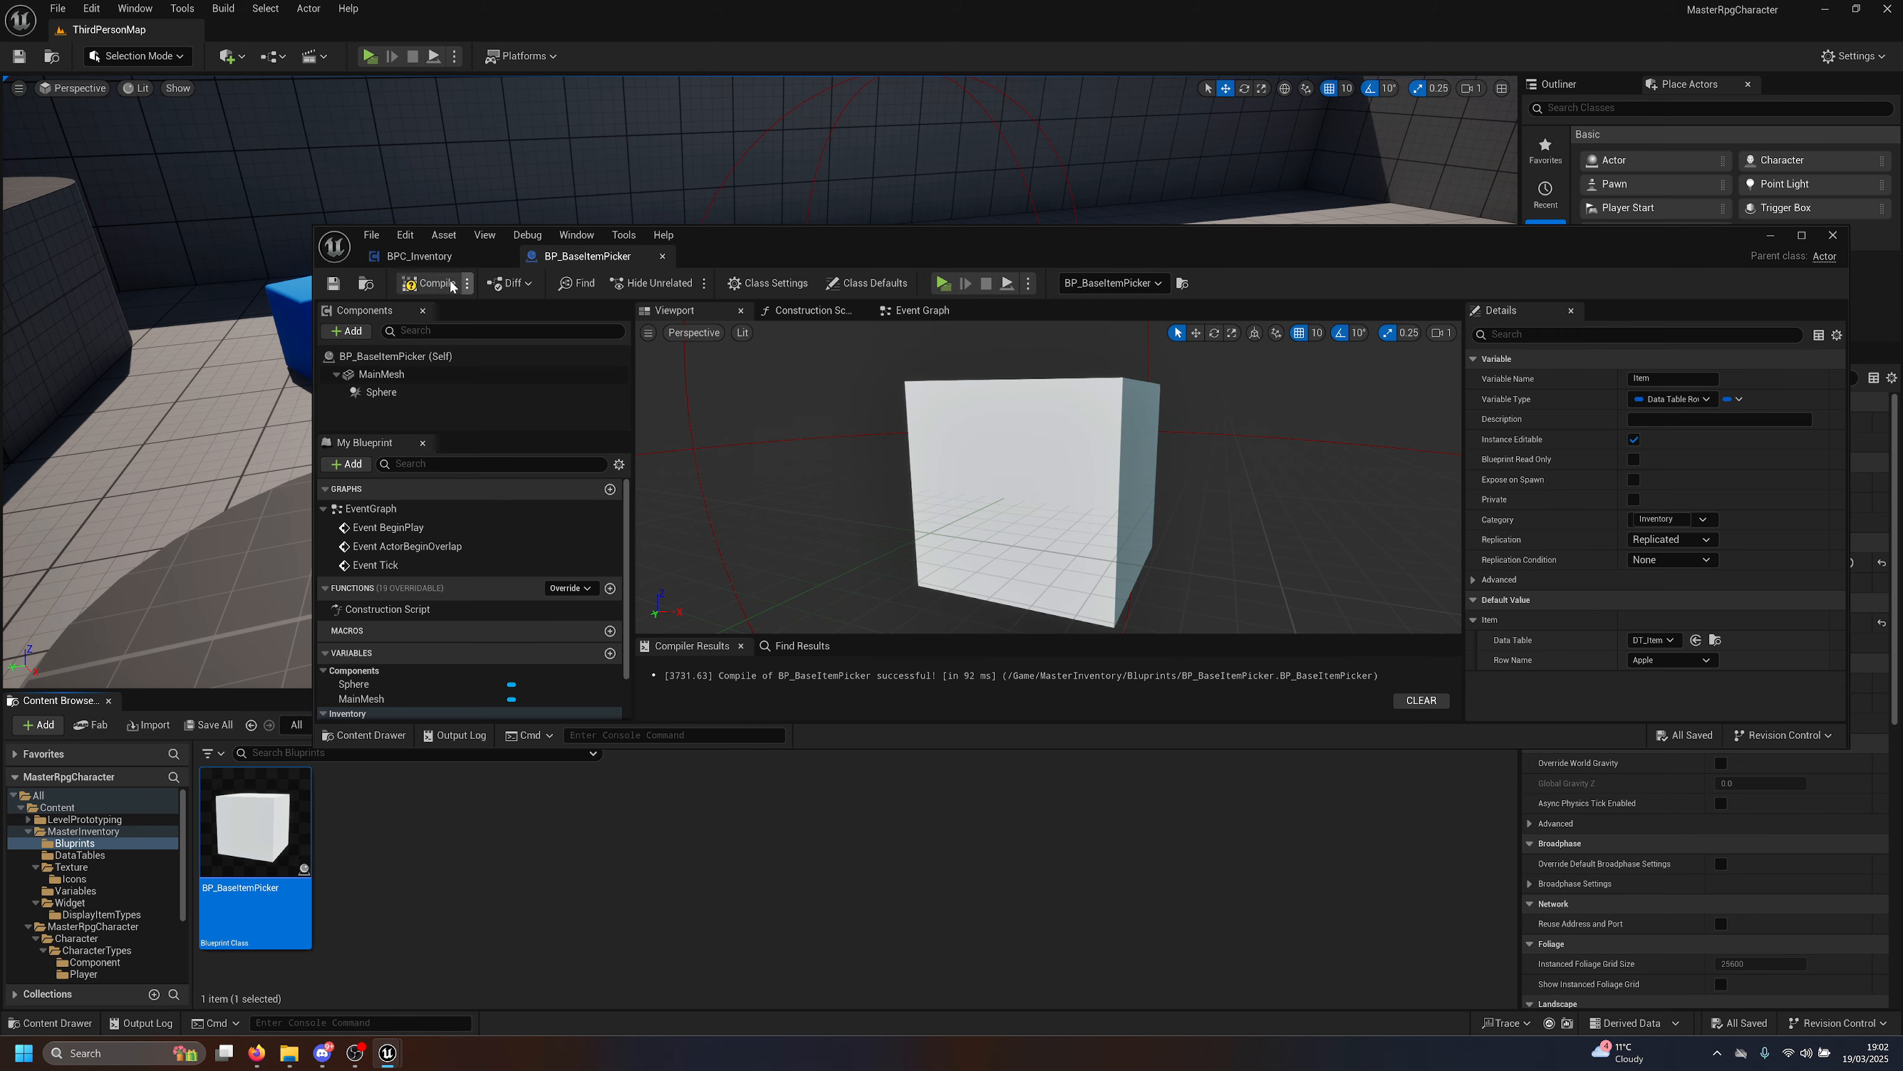
pyautogui.doubleClick(699, 269)
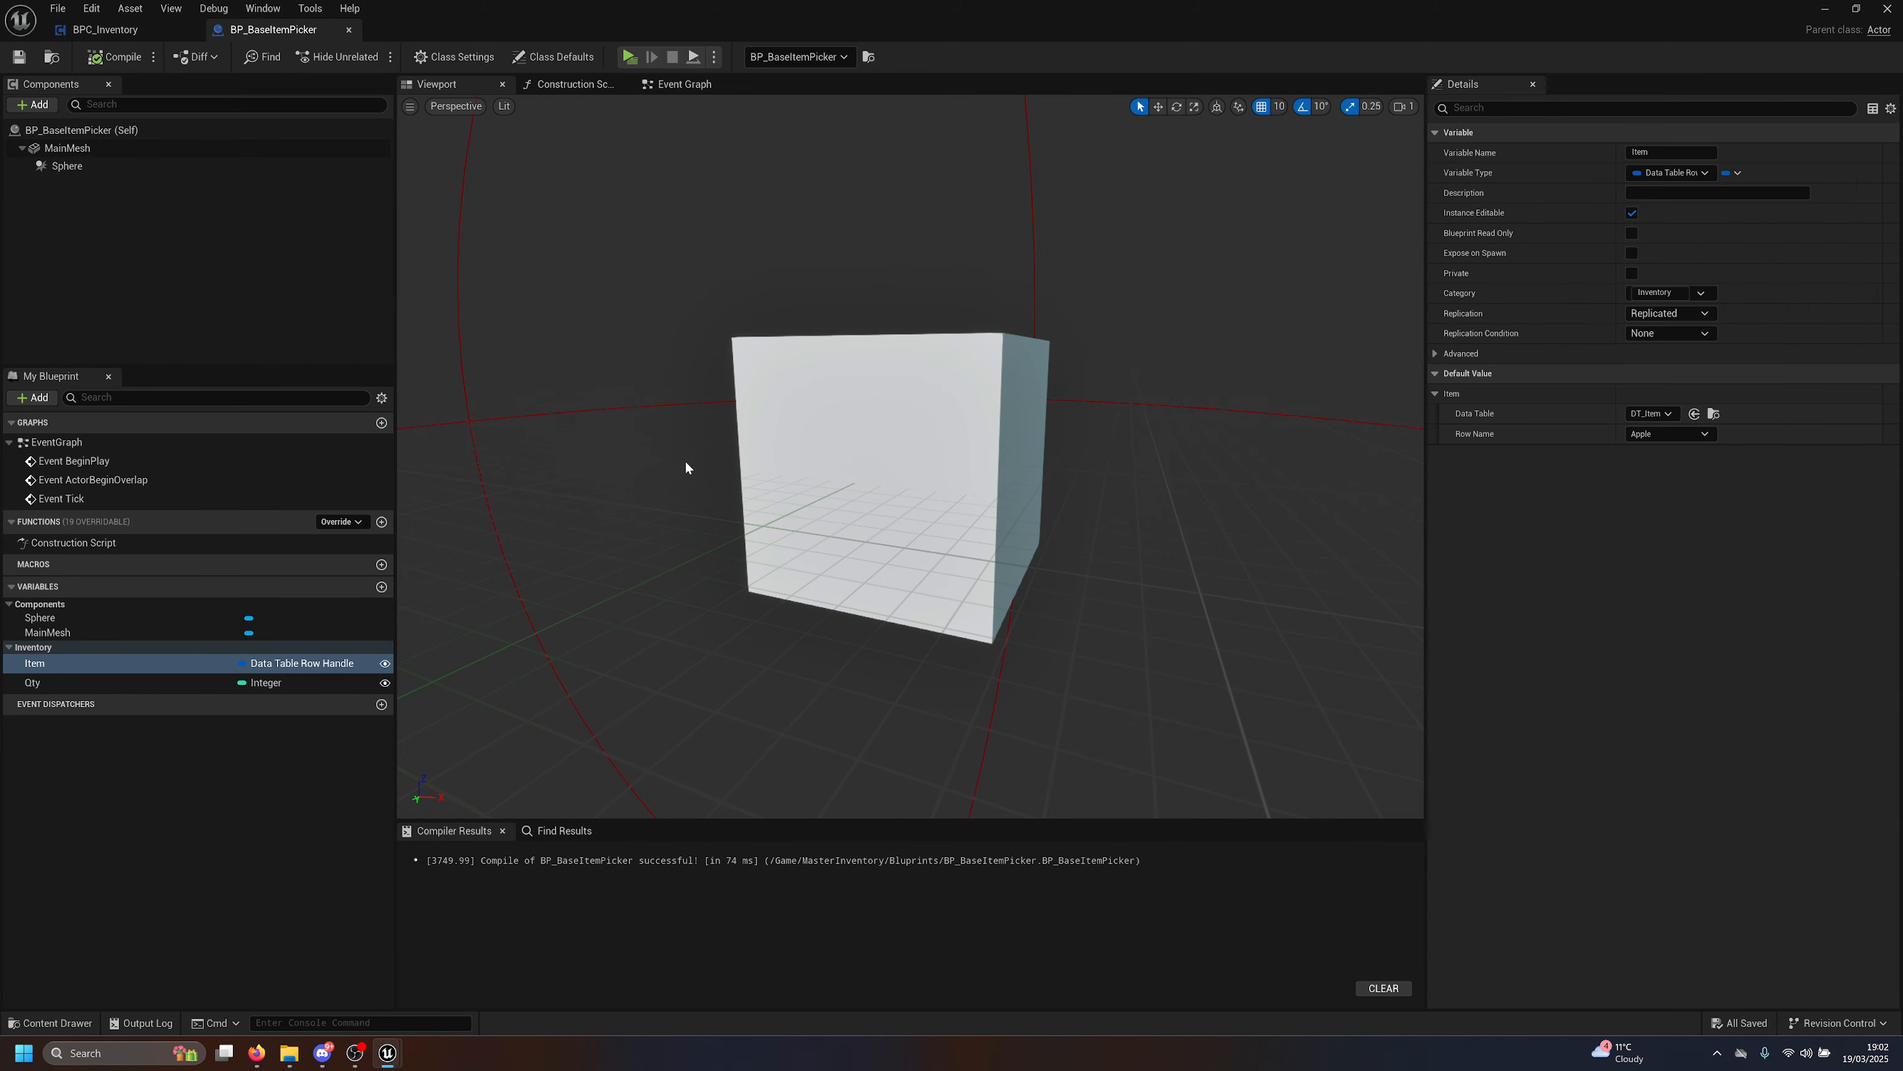
# Set the Qty variable's default value to 1, and compile and save BP_BaseItemPicker.
pyautogui.click(98, 685)
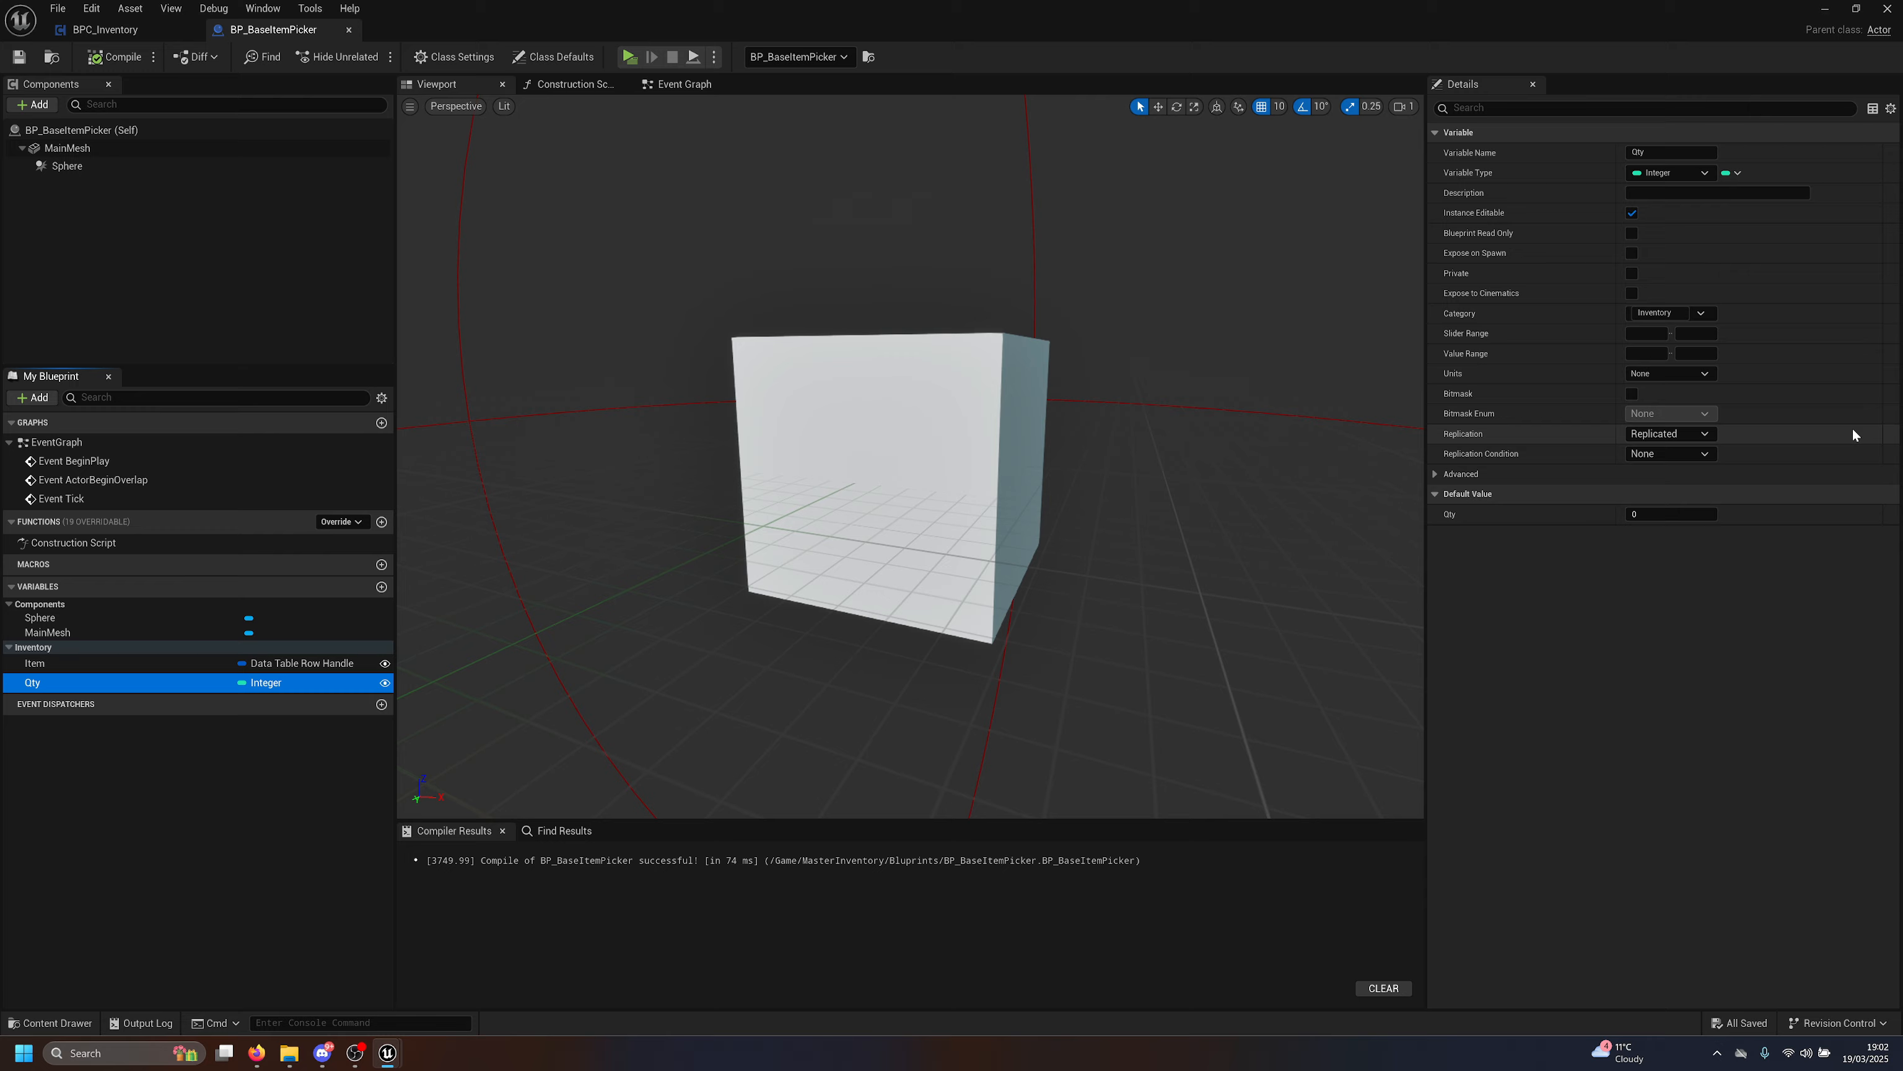
pyautogui.click(1671, 514)
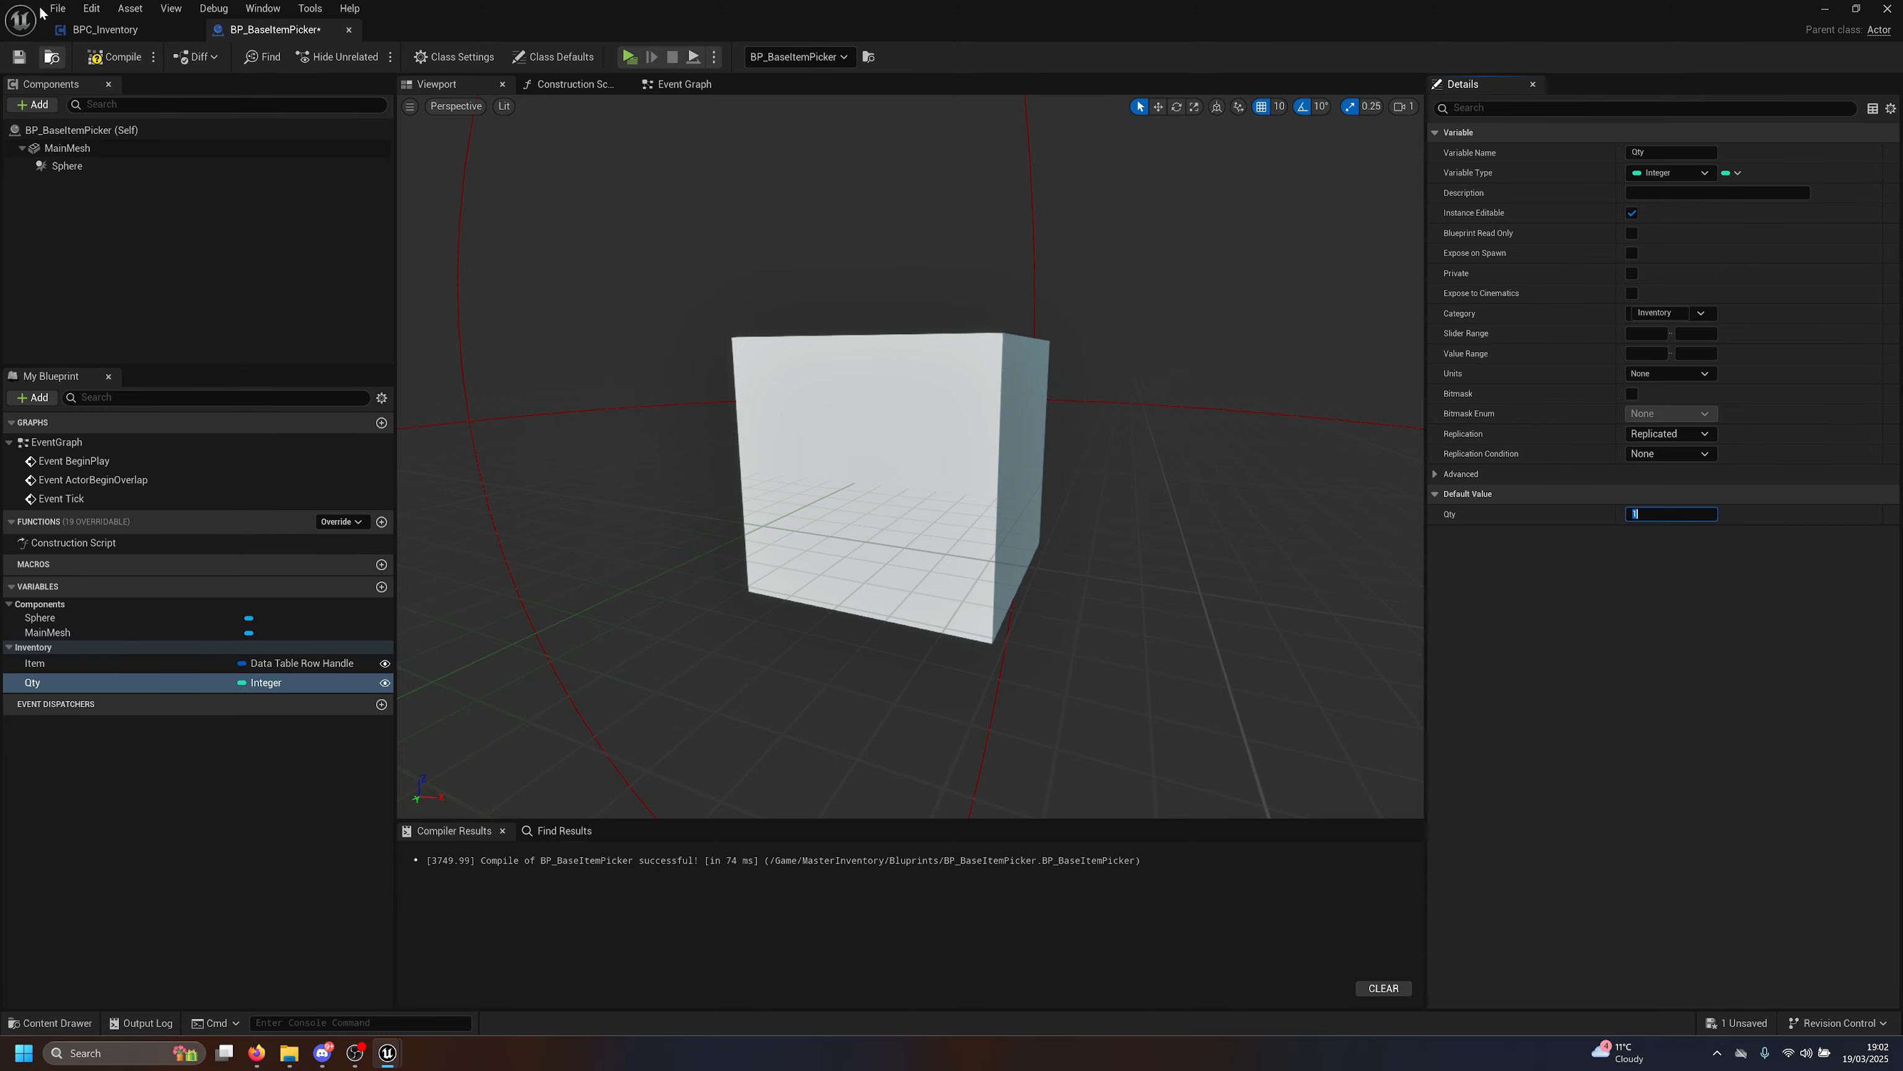
pyautogui.click(128, 57)
pyautogui.click(19, 57)
# Switch to the BPC_Inventory component and show its Event Graph around the Begin Play event.
pyautogui.moveTo(675, 21); pyautogui.dragTo(1085, 503)
pyautogui.moveTo(899, 286); pyautogui.dragTo(902, 252)
pyautogui.doubleClick(1005, 485)
pyautogui.click(141, 29)
pyautogui.moveTo(954, 288); pyautogui.dragTo(1348, 271, button='right')
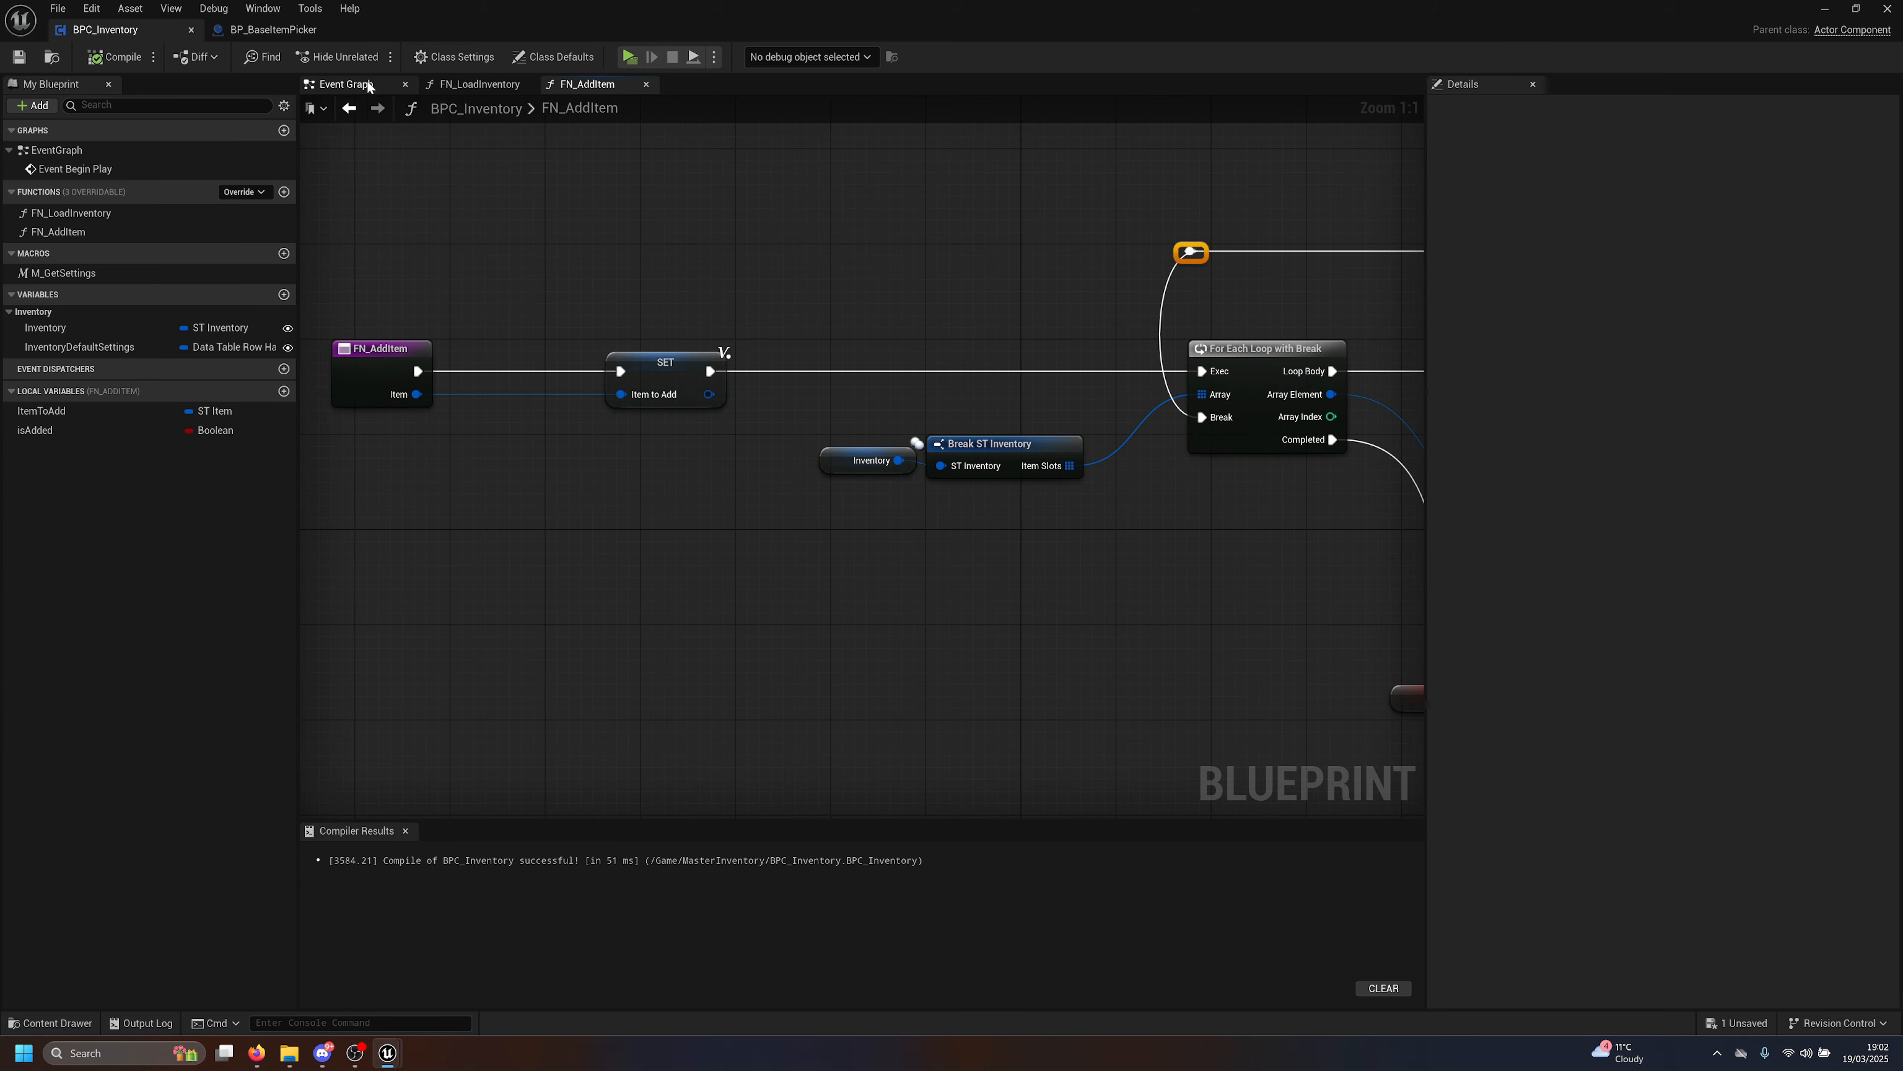
pyautogui.click(373, 84)
pyautogui.moveTo(948, 336); pyautogui.dragTo(734, 447, button='right')
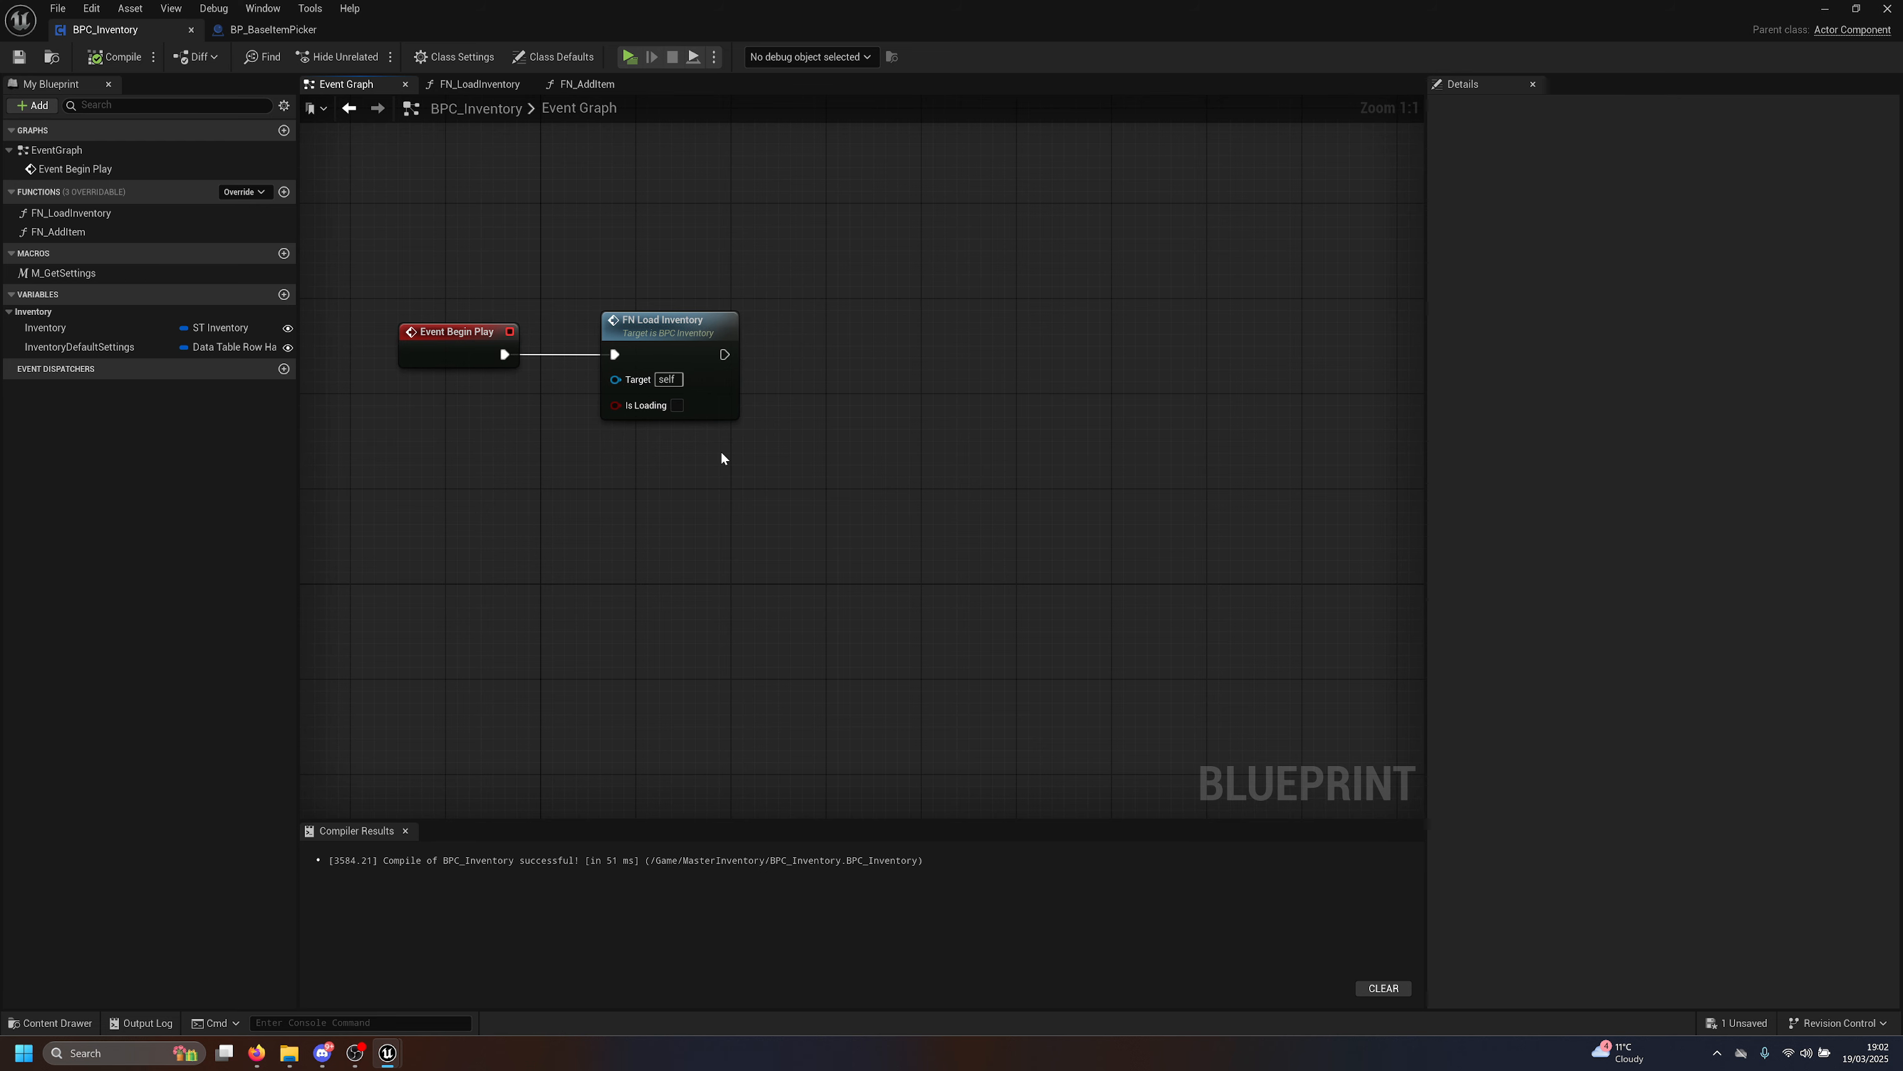
# Add a variable named PlayerController to BPC_Inventory and set its type to a Player Controller object reference.
pyautogui.click(283, 293)
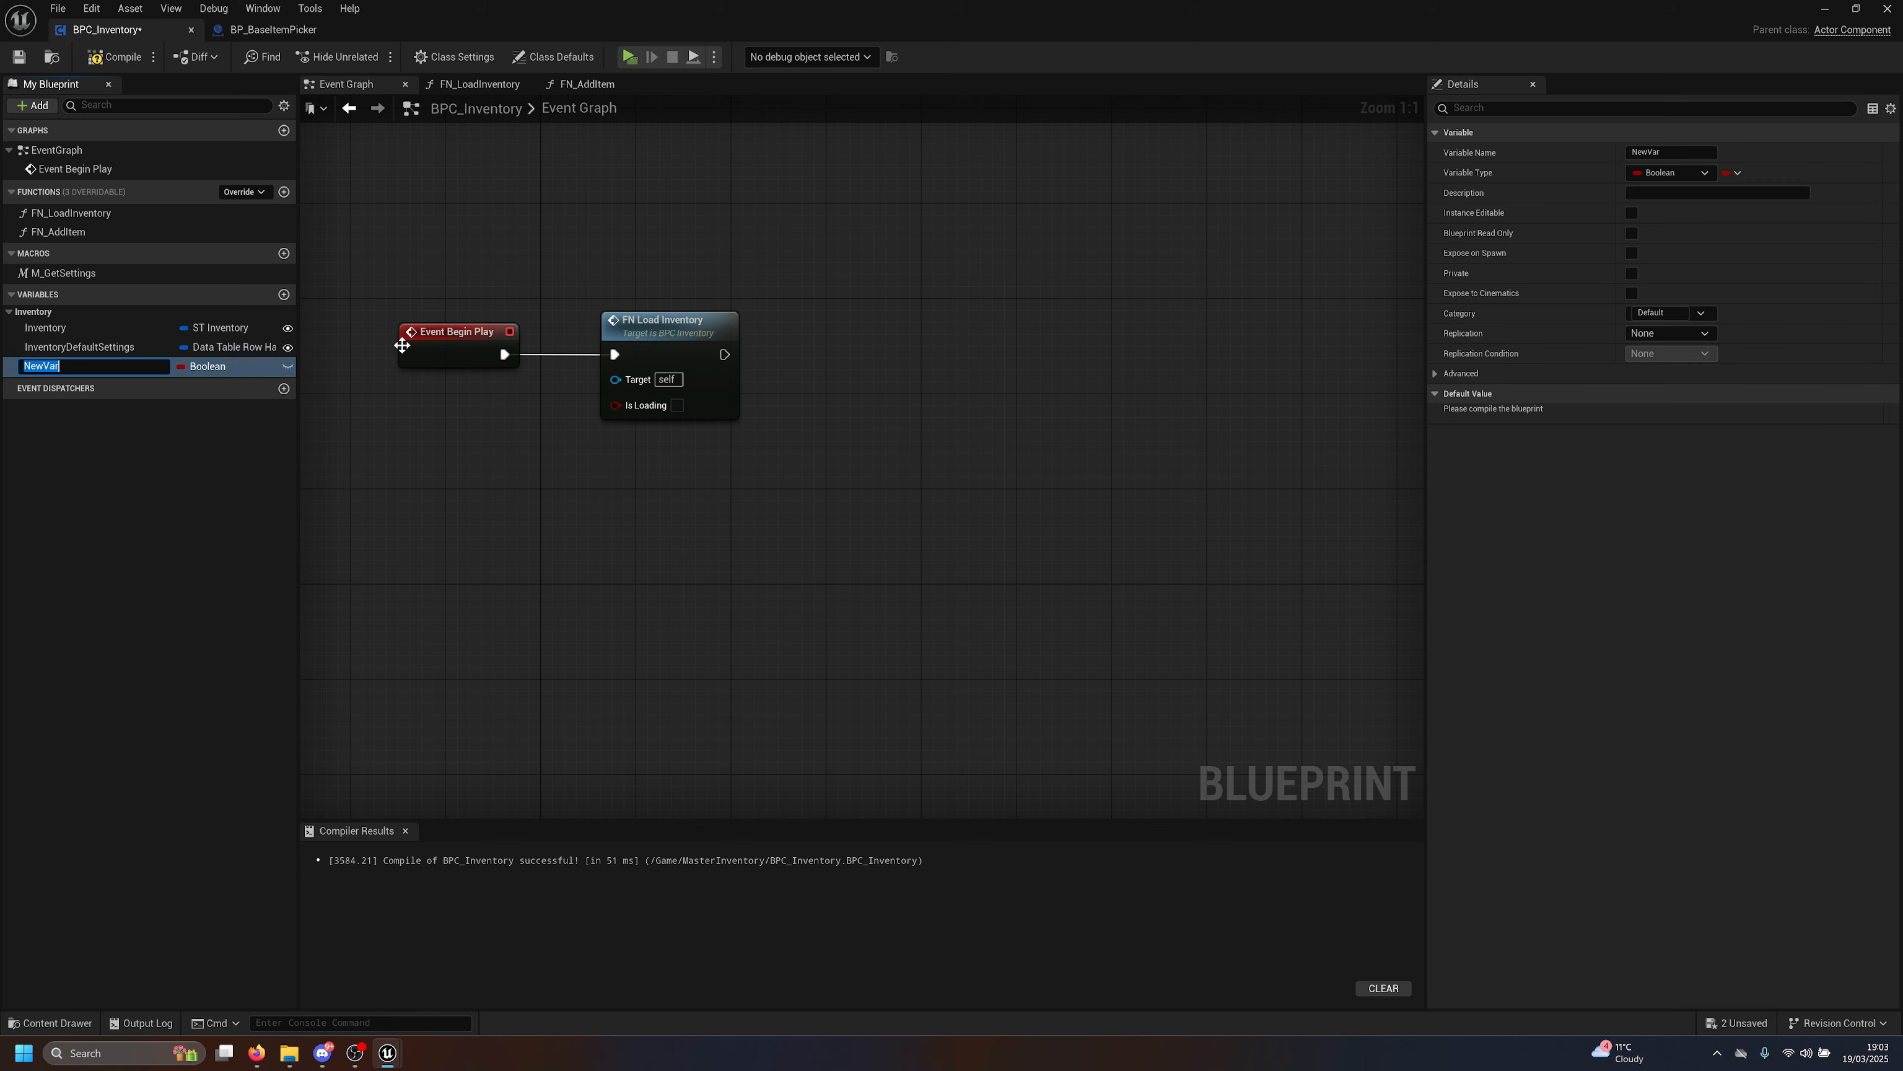
pyautogui.write('PlayerCo')
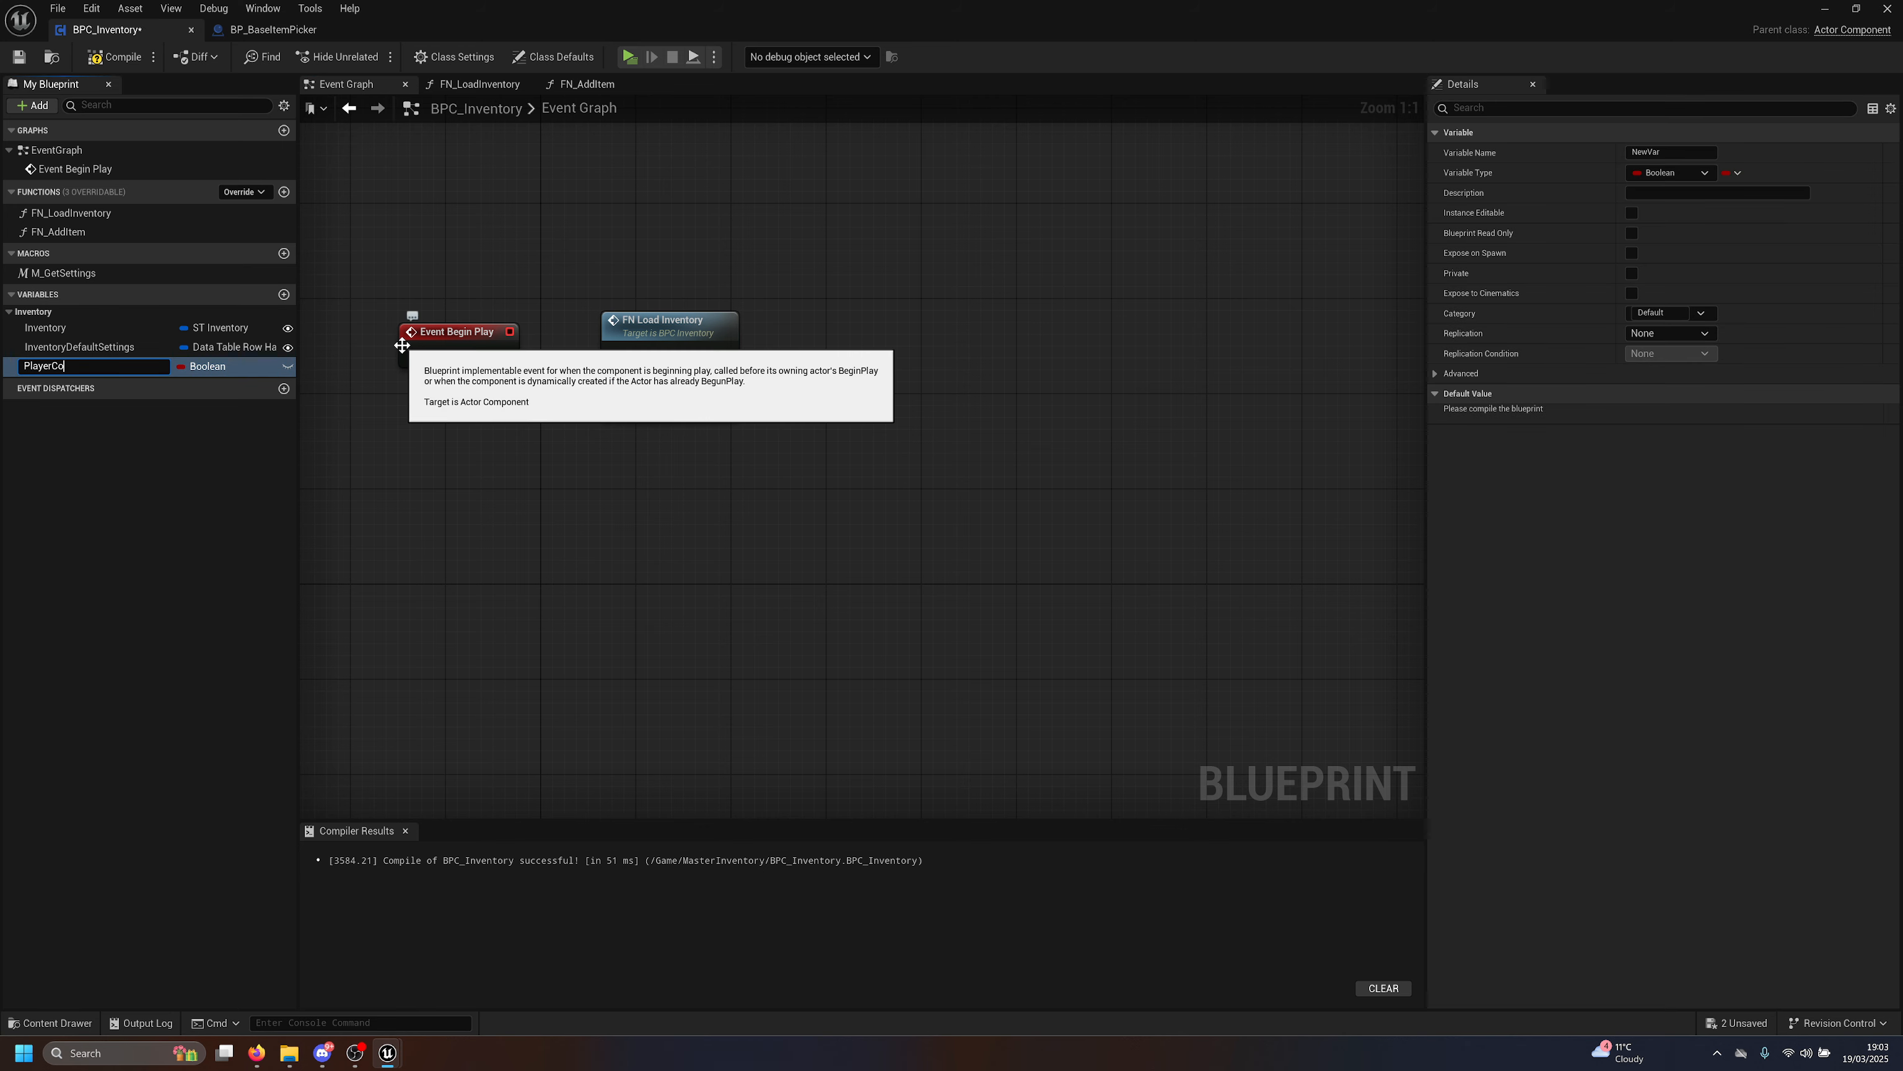
pyautogui.write('ntroller')
pyautogui.press('Return')
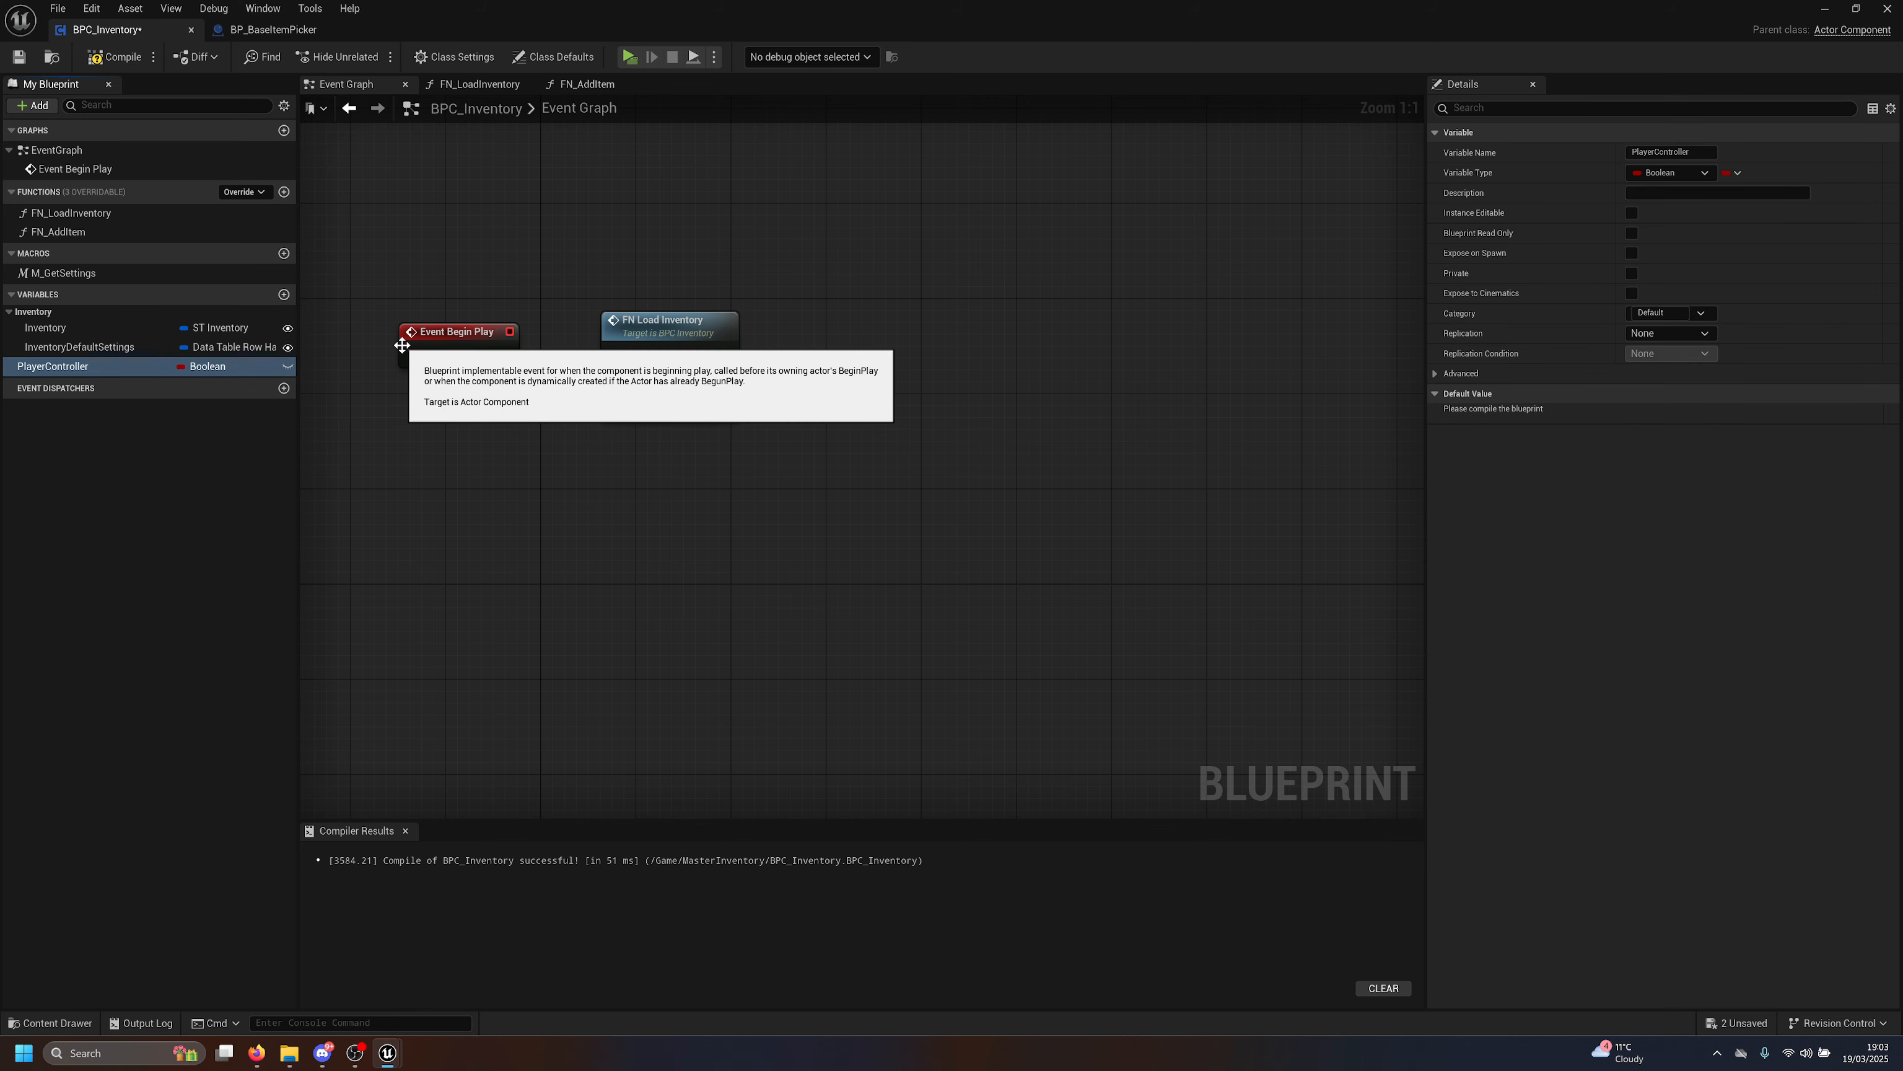
pyautogui.click(210, 366)
pyautogui.write('play')
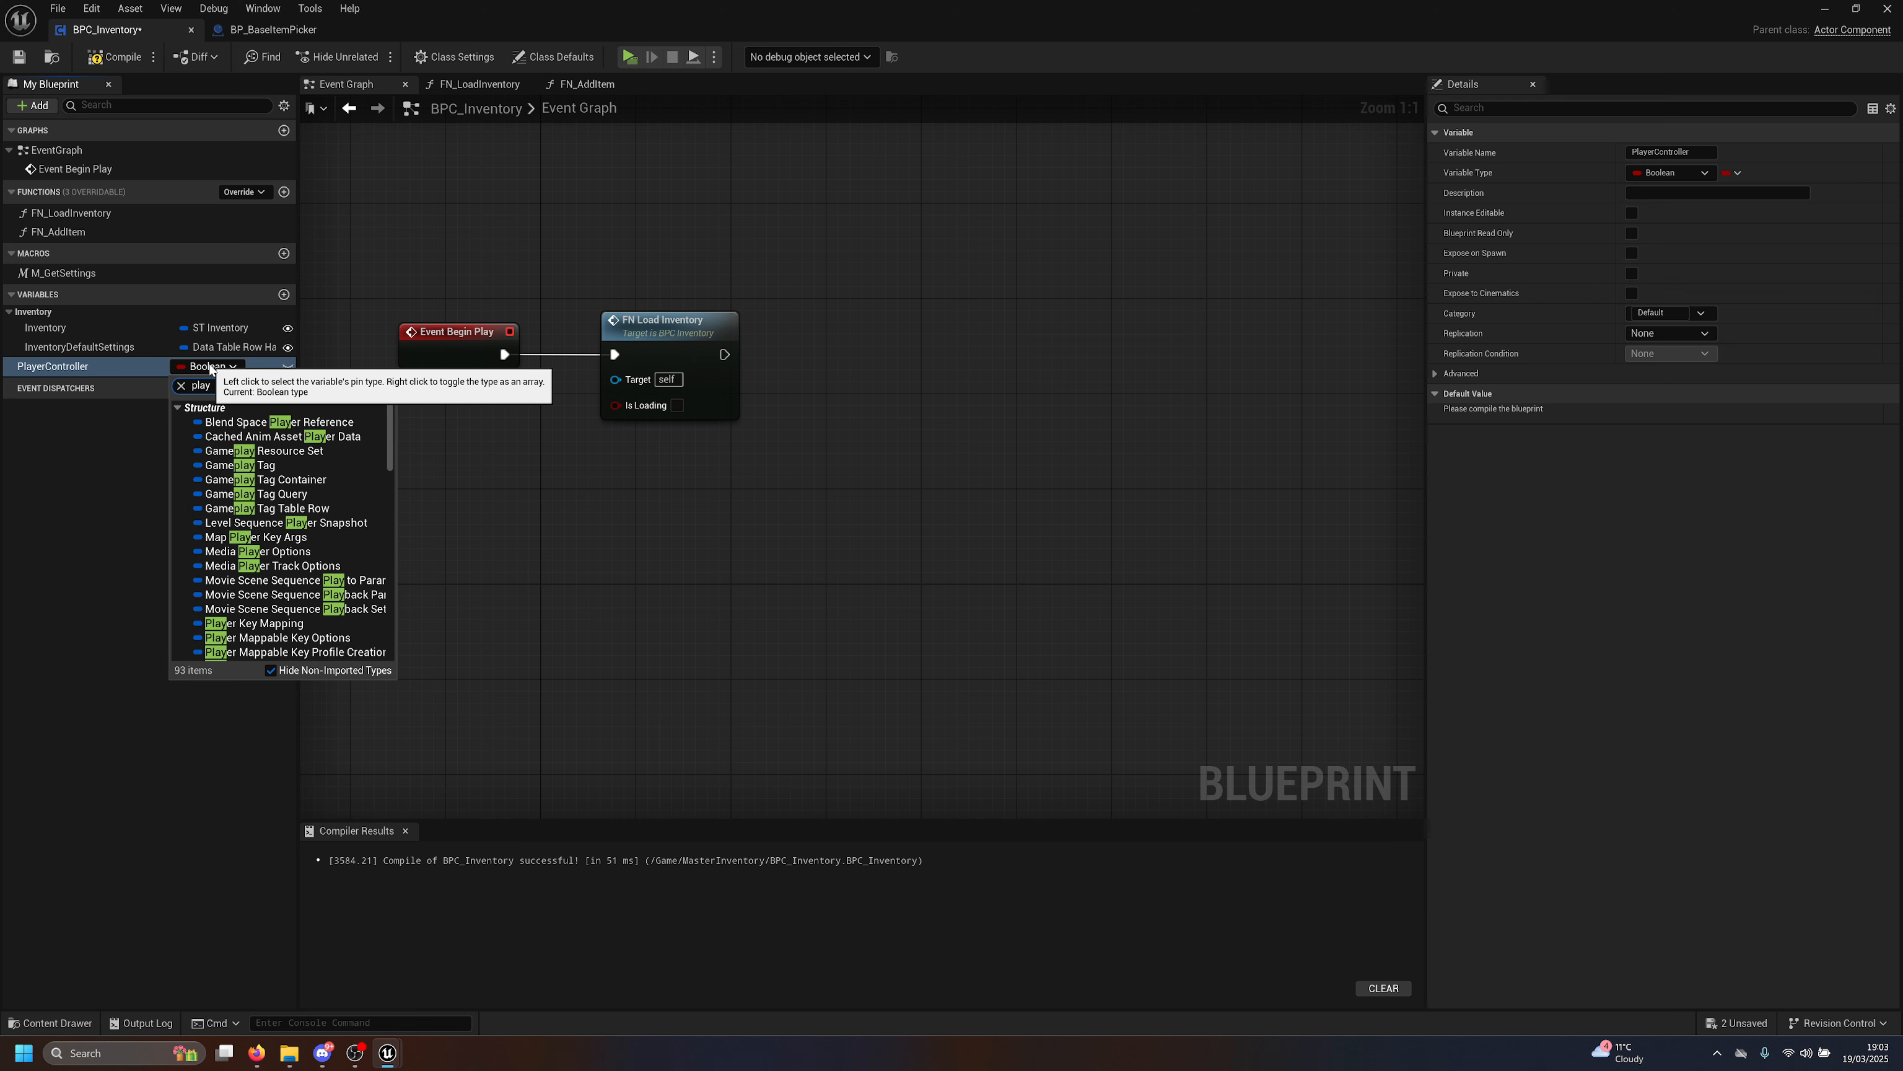
pyautogui.write('erco')
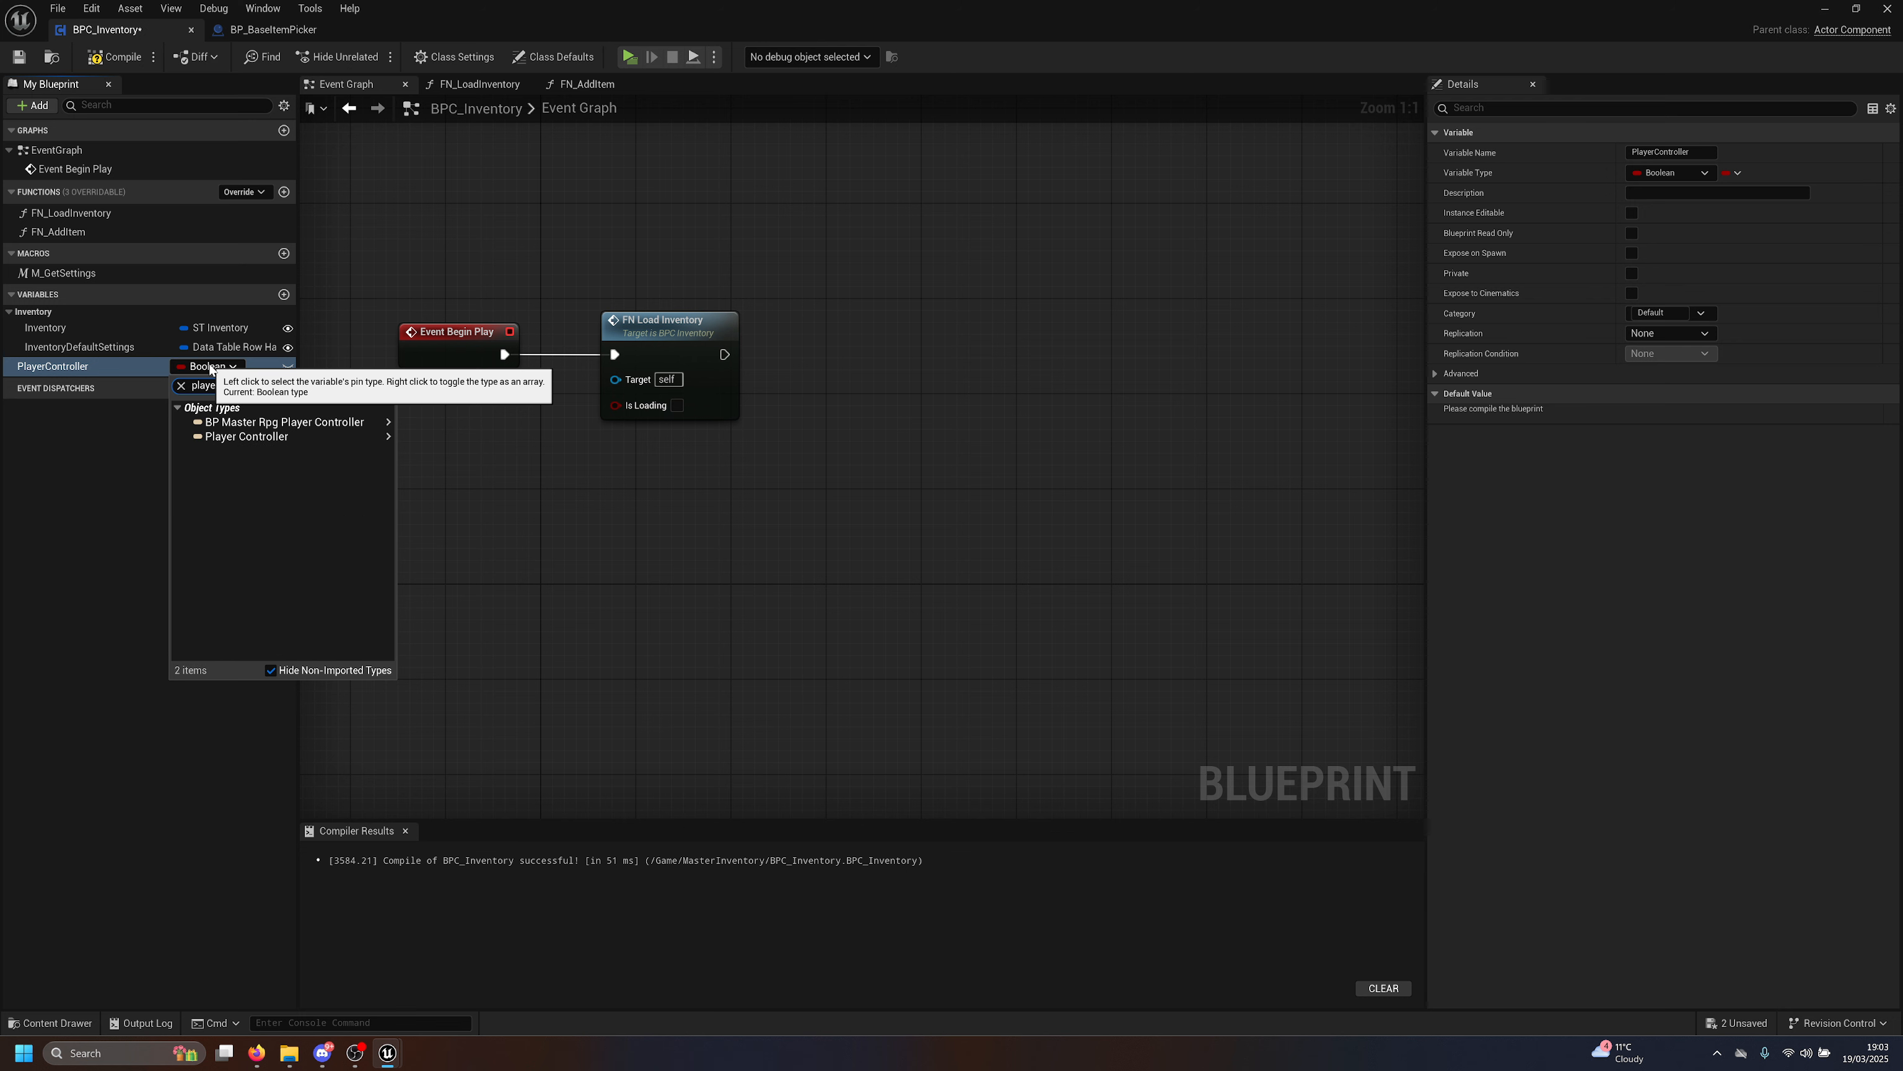
pyautogui.moveTo(300, 437)
pyautogui.click(442, 438)
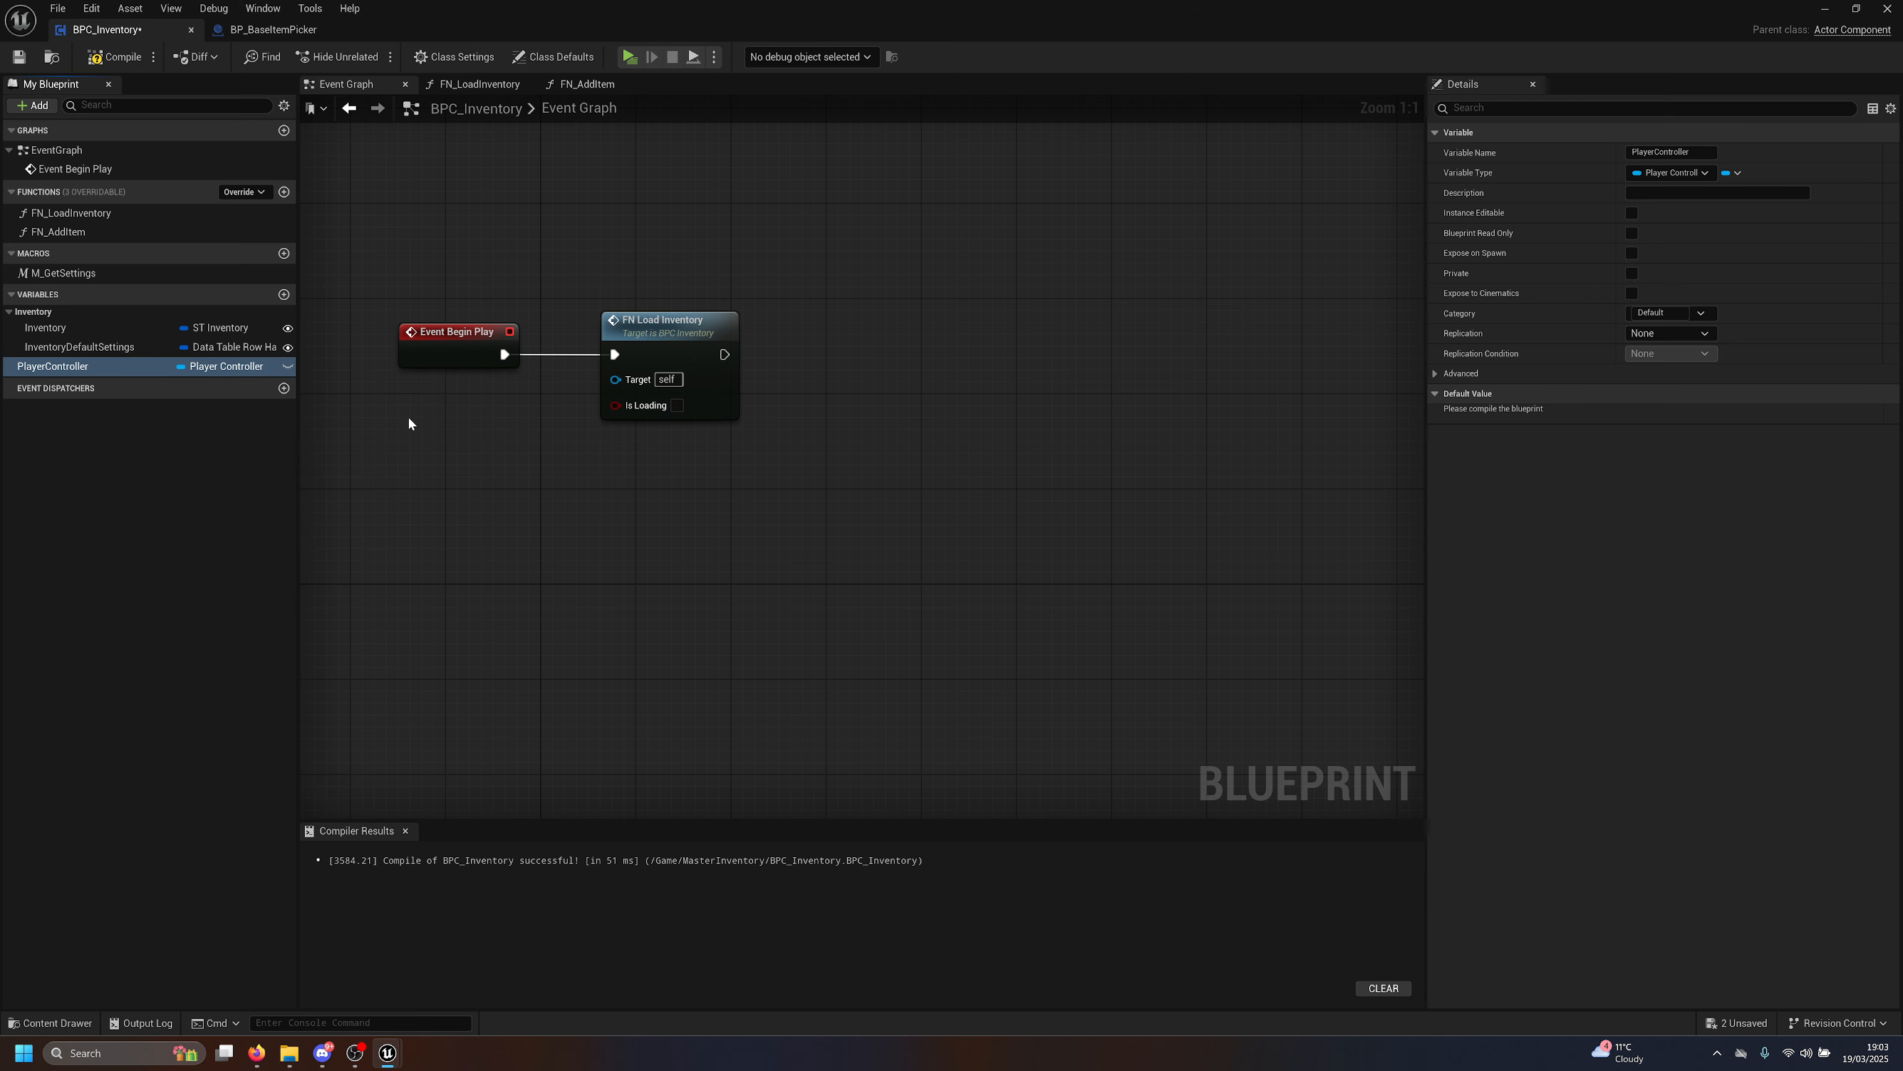
# Disconnect Event Begin Play from the FN Load Inventory node.
pyautogui.moveTo(409, 424); pyautogui.dragTo(780, 423, button='right')
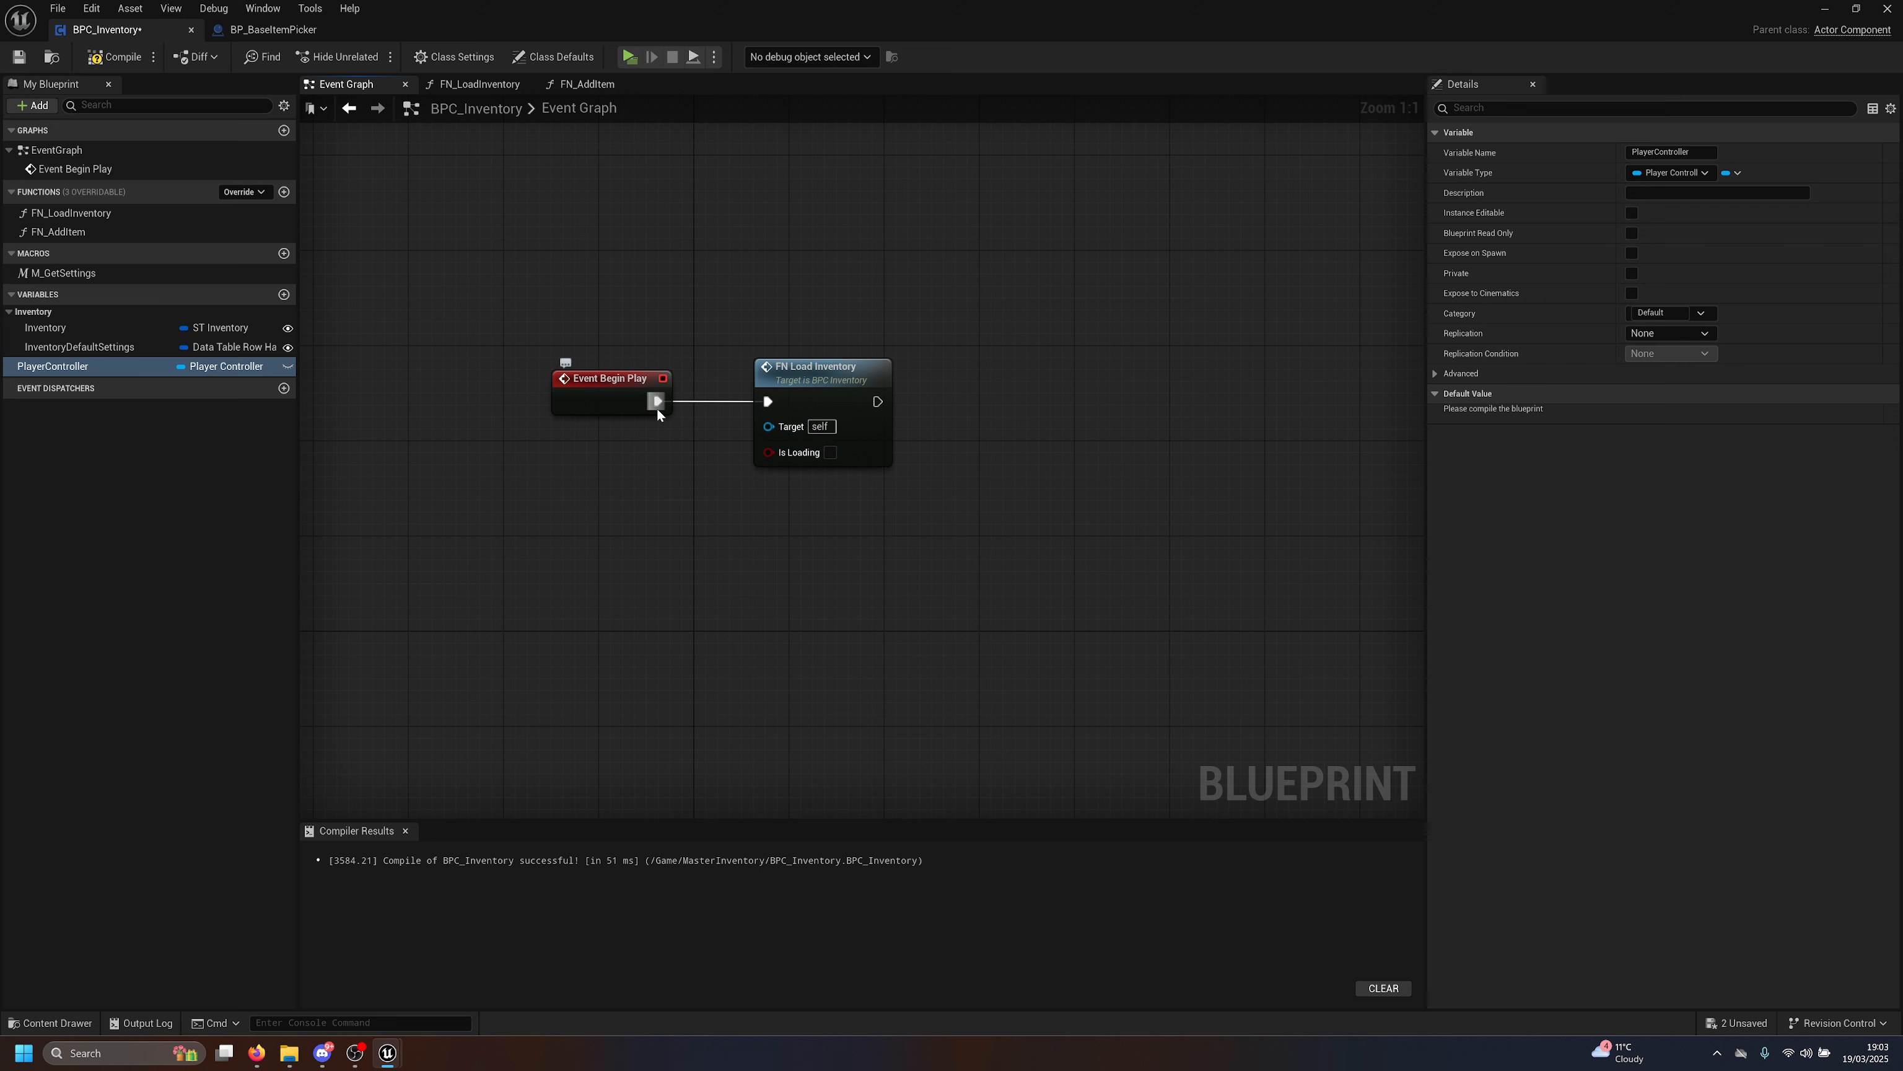
pyautogui.keyDown('alt'); pyautogui.click(658, 401); pyautogui.keyUp('alt')
# Make the PlayerController variable instance editable, and compile and save BPC_Inventory.
pyautogui.click(288, 366)
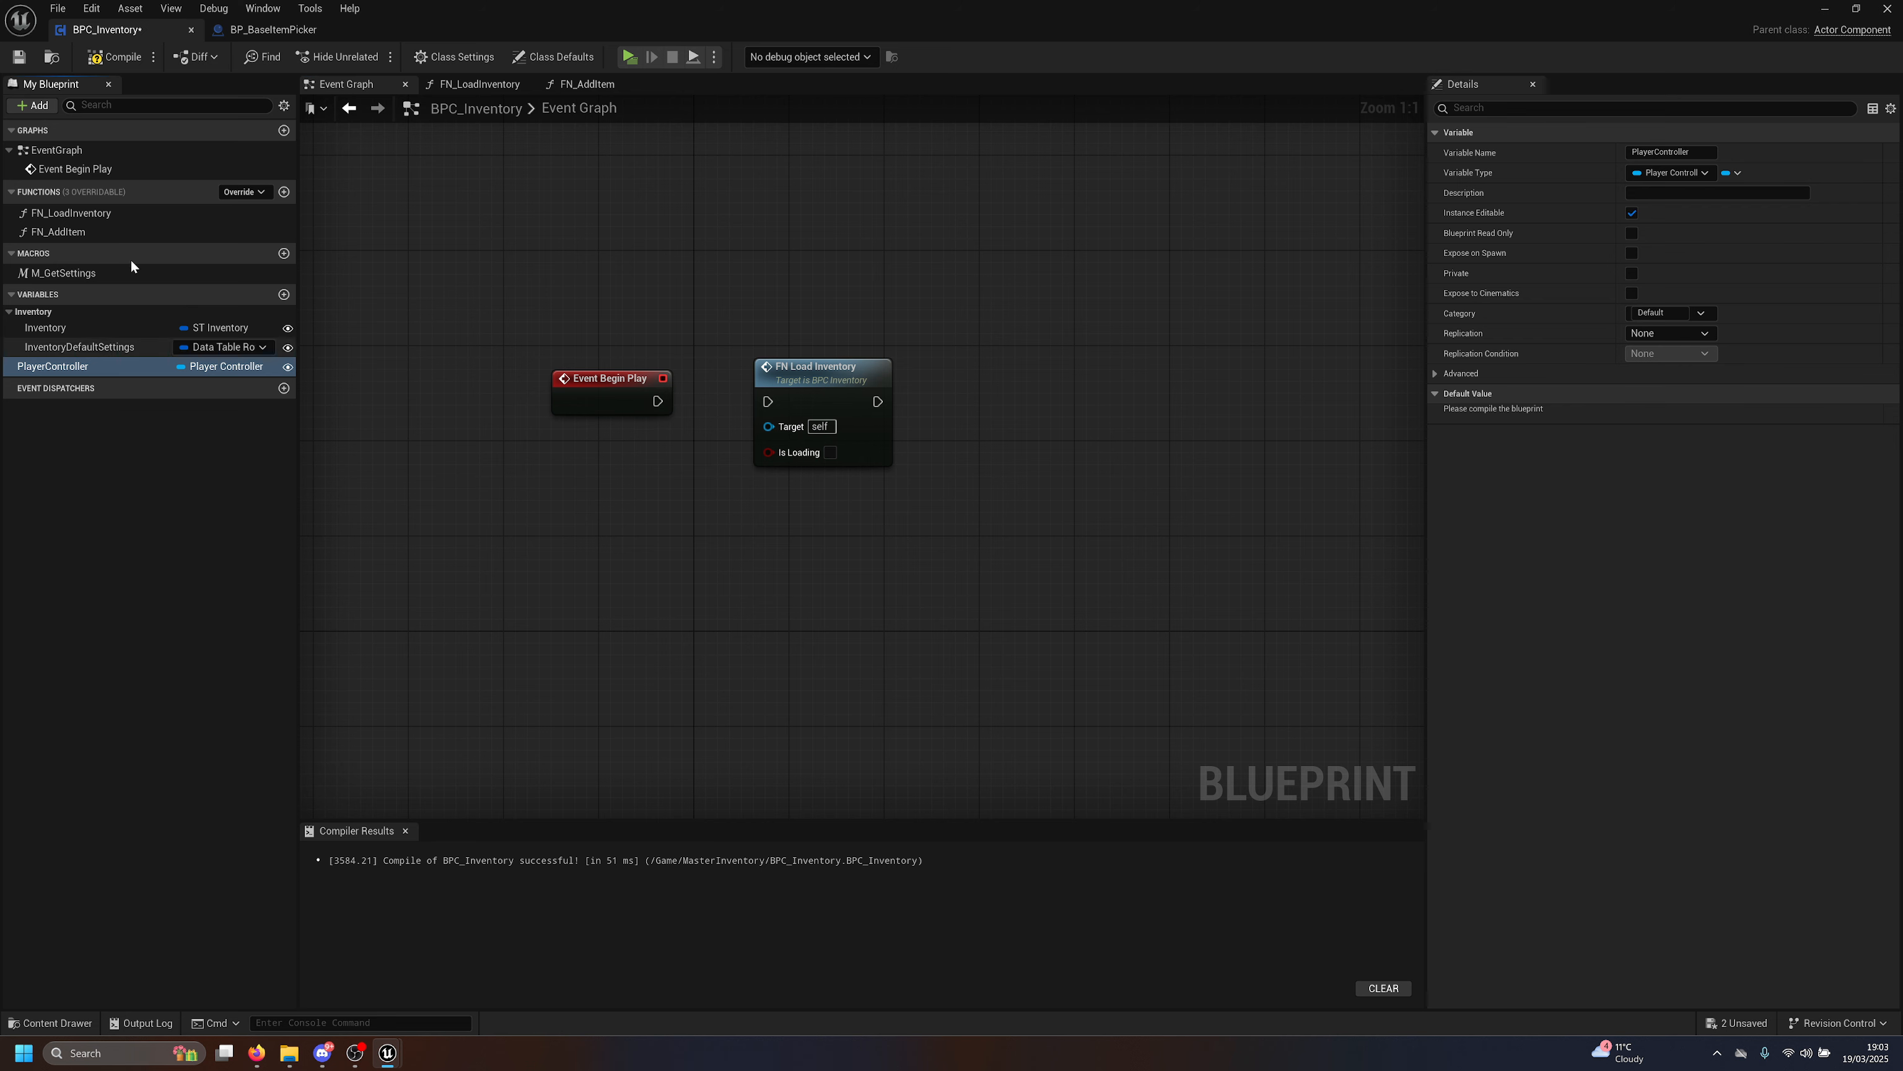
pyautogui.click(114, 57)
pyautogui.click(19, 56)
# Add a custom event named API_StartInventory below Event Begin Play and replicate it as Run on owning Client with Reliable enabled.
pyautogui.rightClick(691, 590)
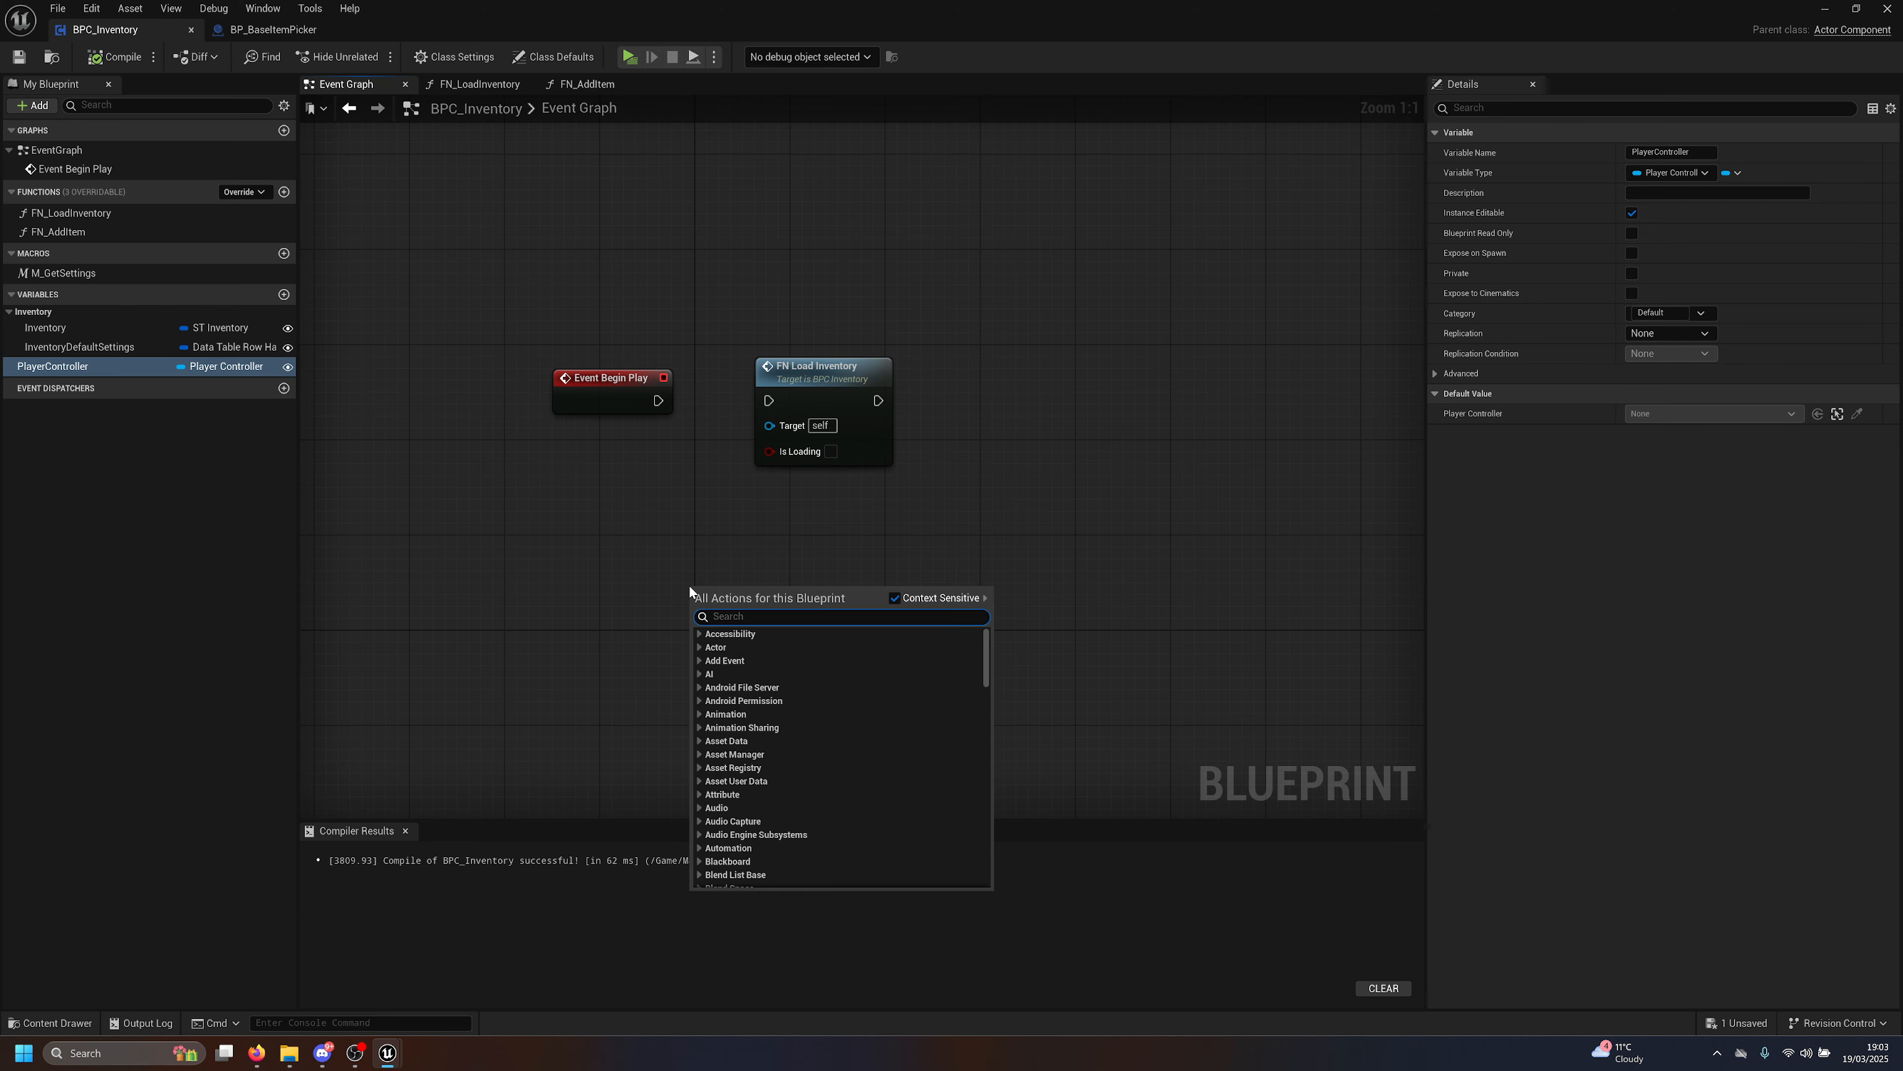
pyautogui.write('custom event')
pyautogui.press('Return')
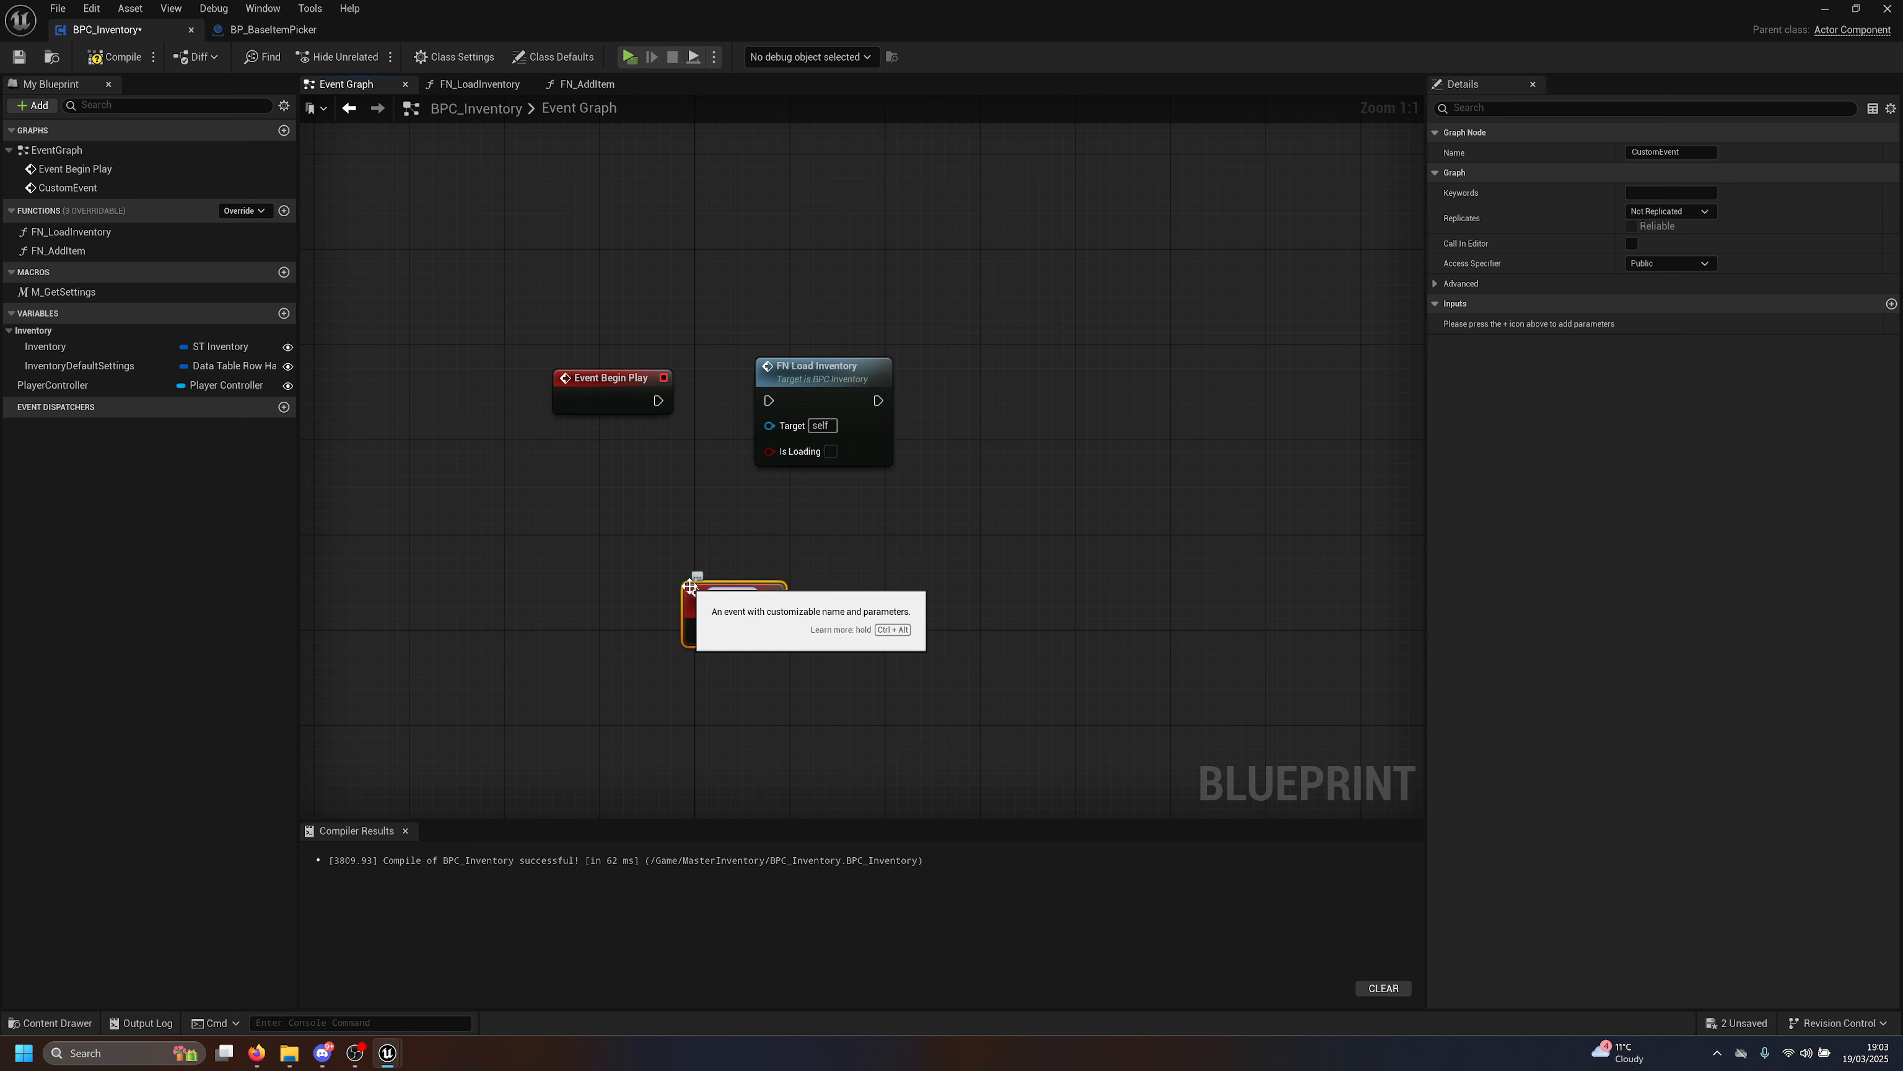
pyautogui.write('API_')
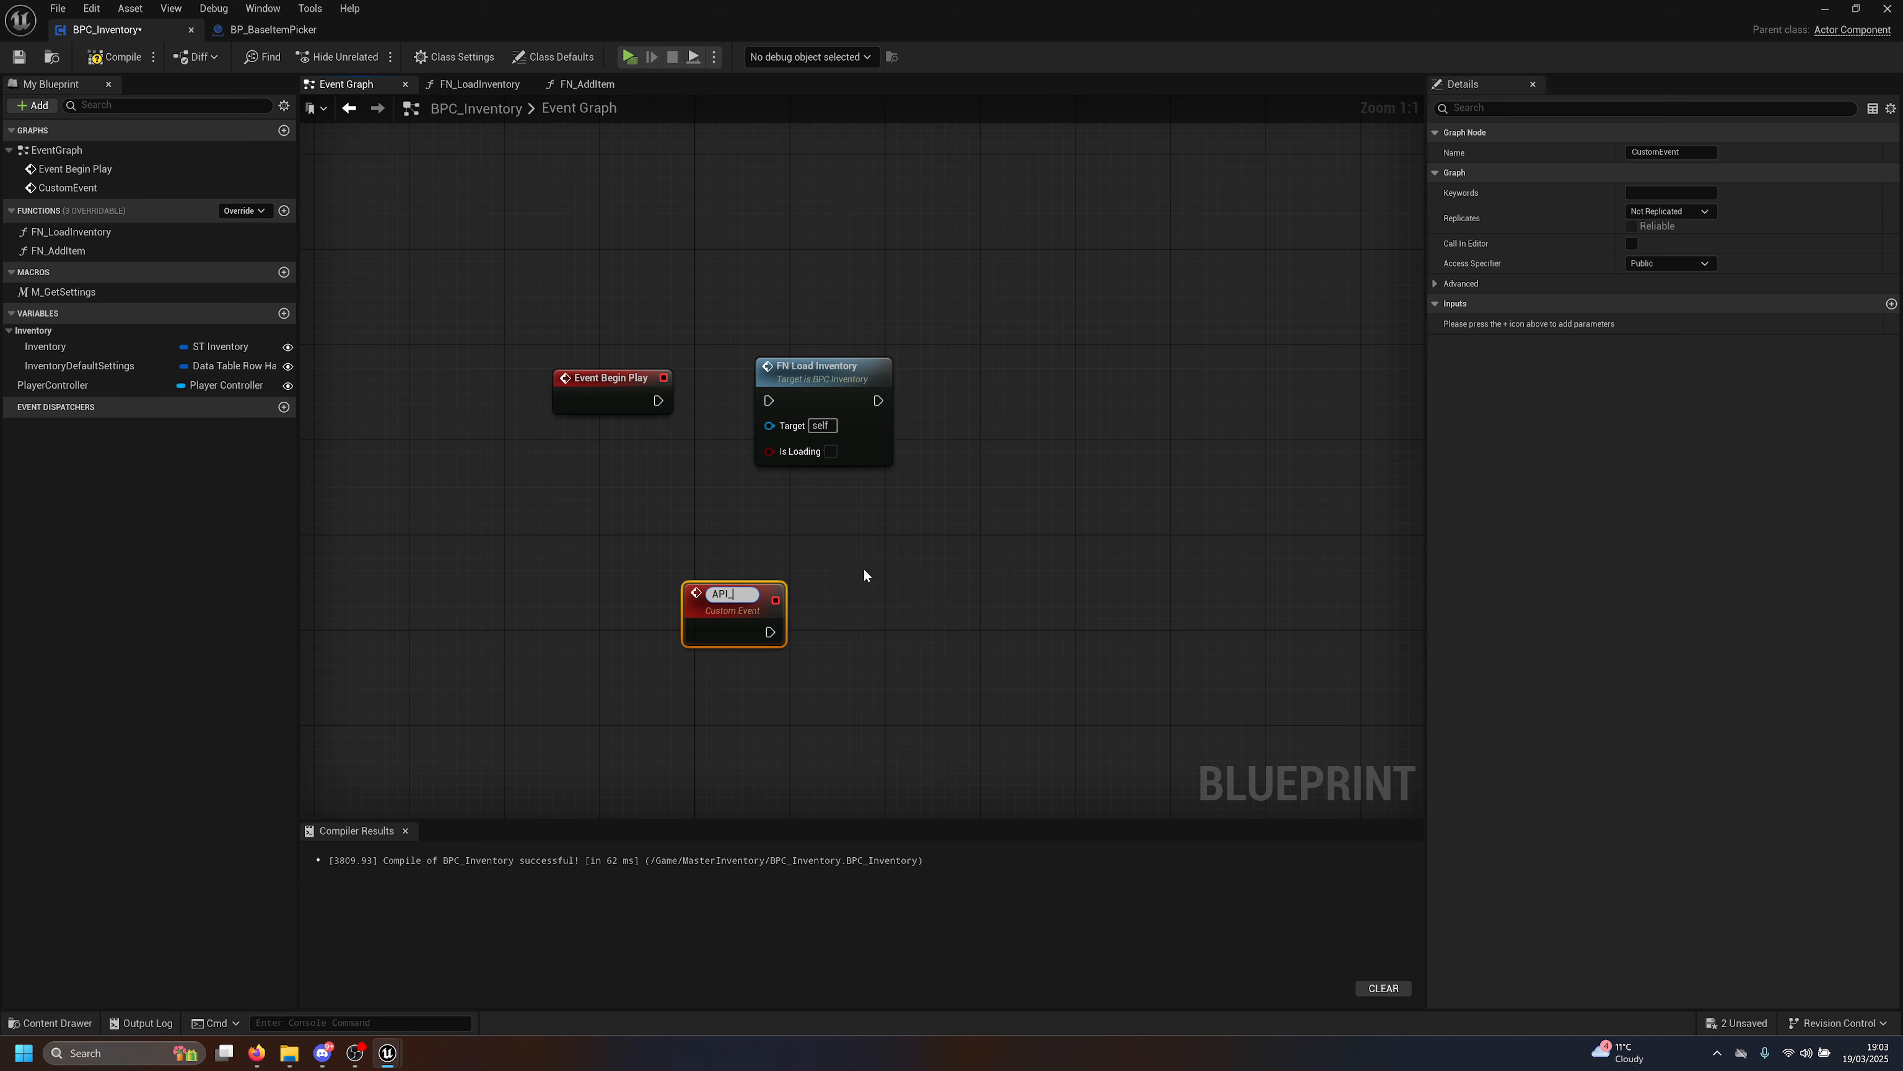
pyautogui.write('StartInventory')
pyautogui.press('Return')
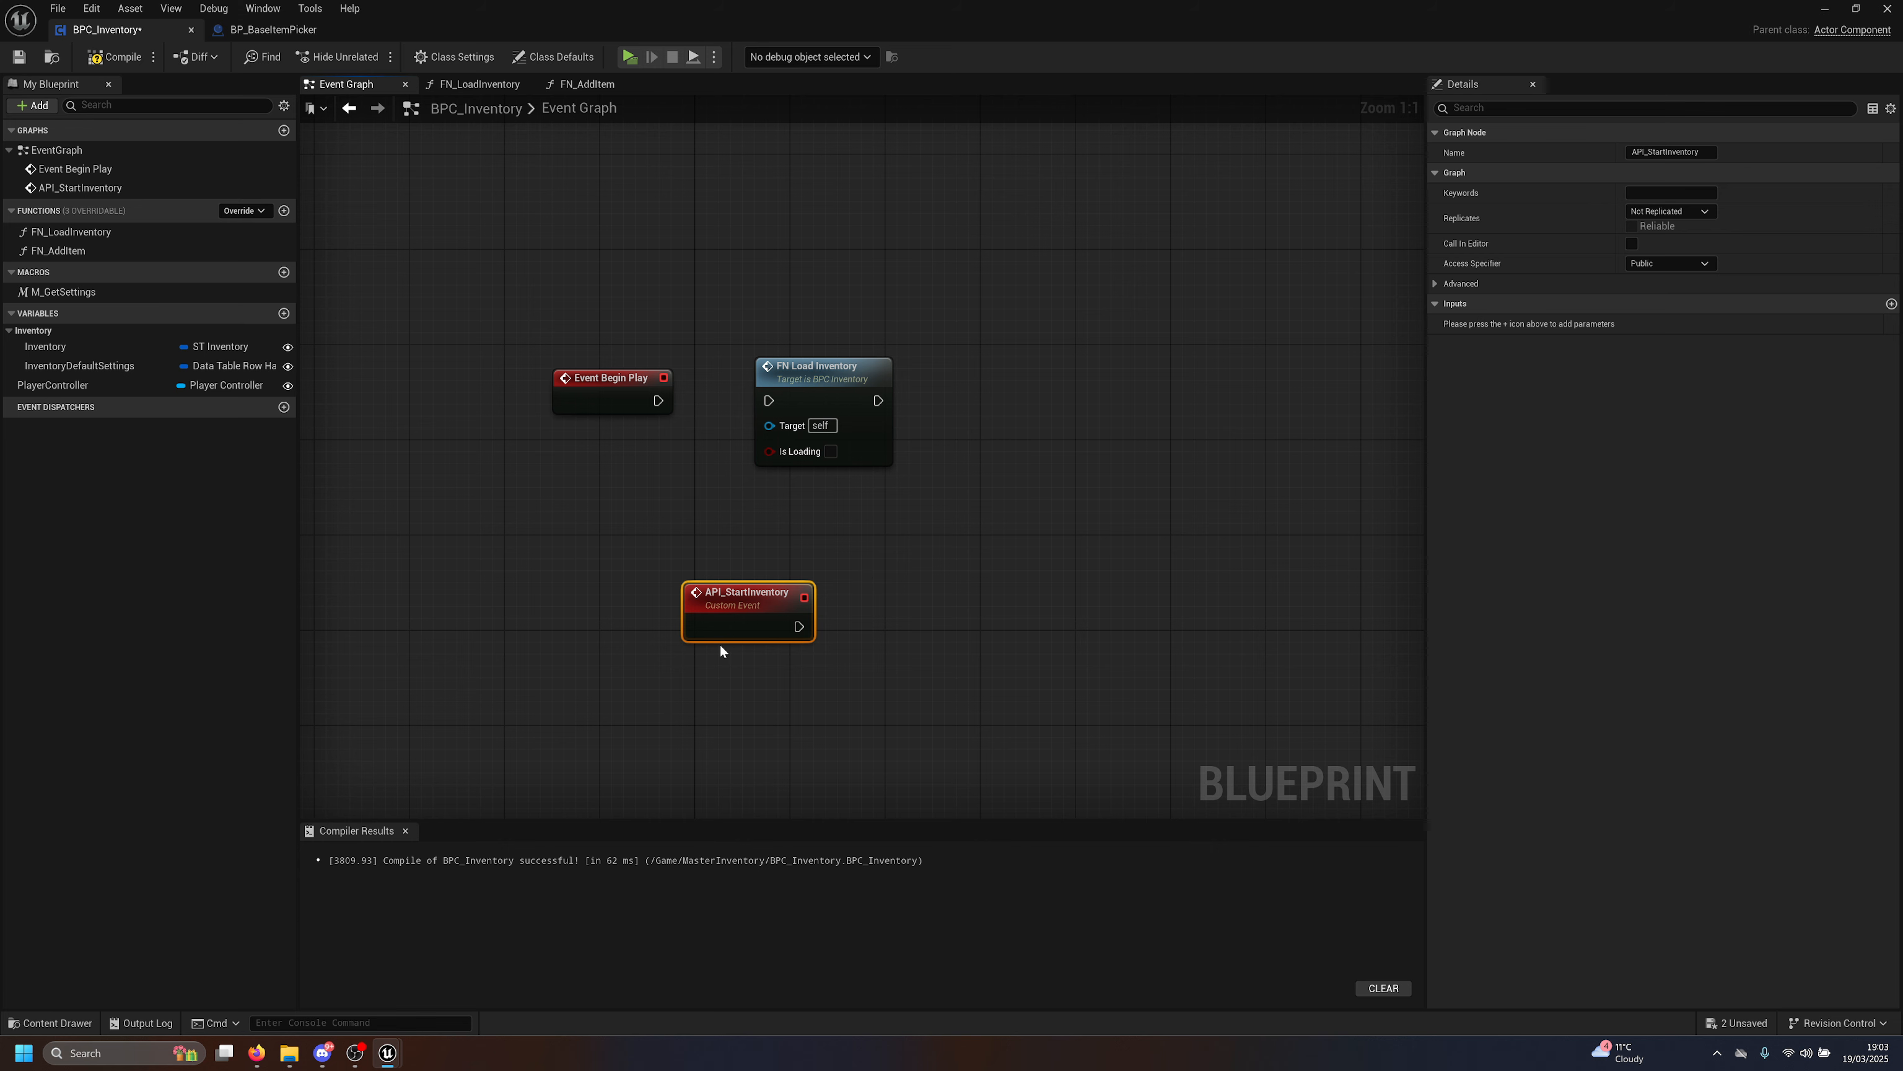
pyautogui.moveTo(709, 609); pyautogui.dragTo(568, 559)
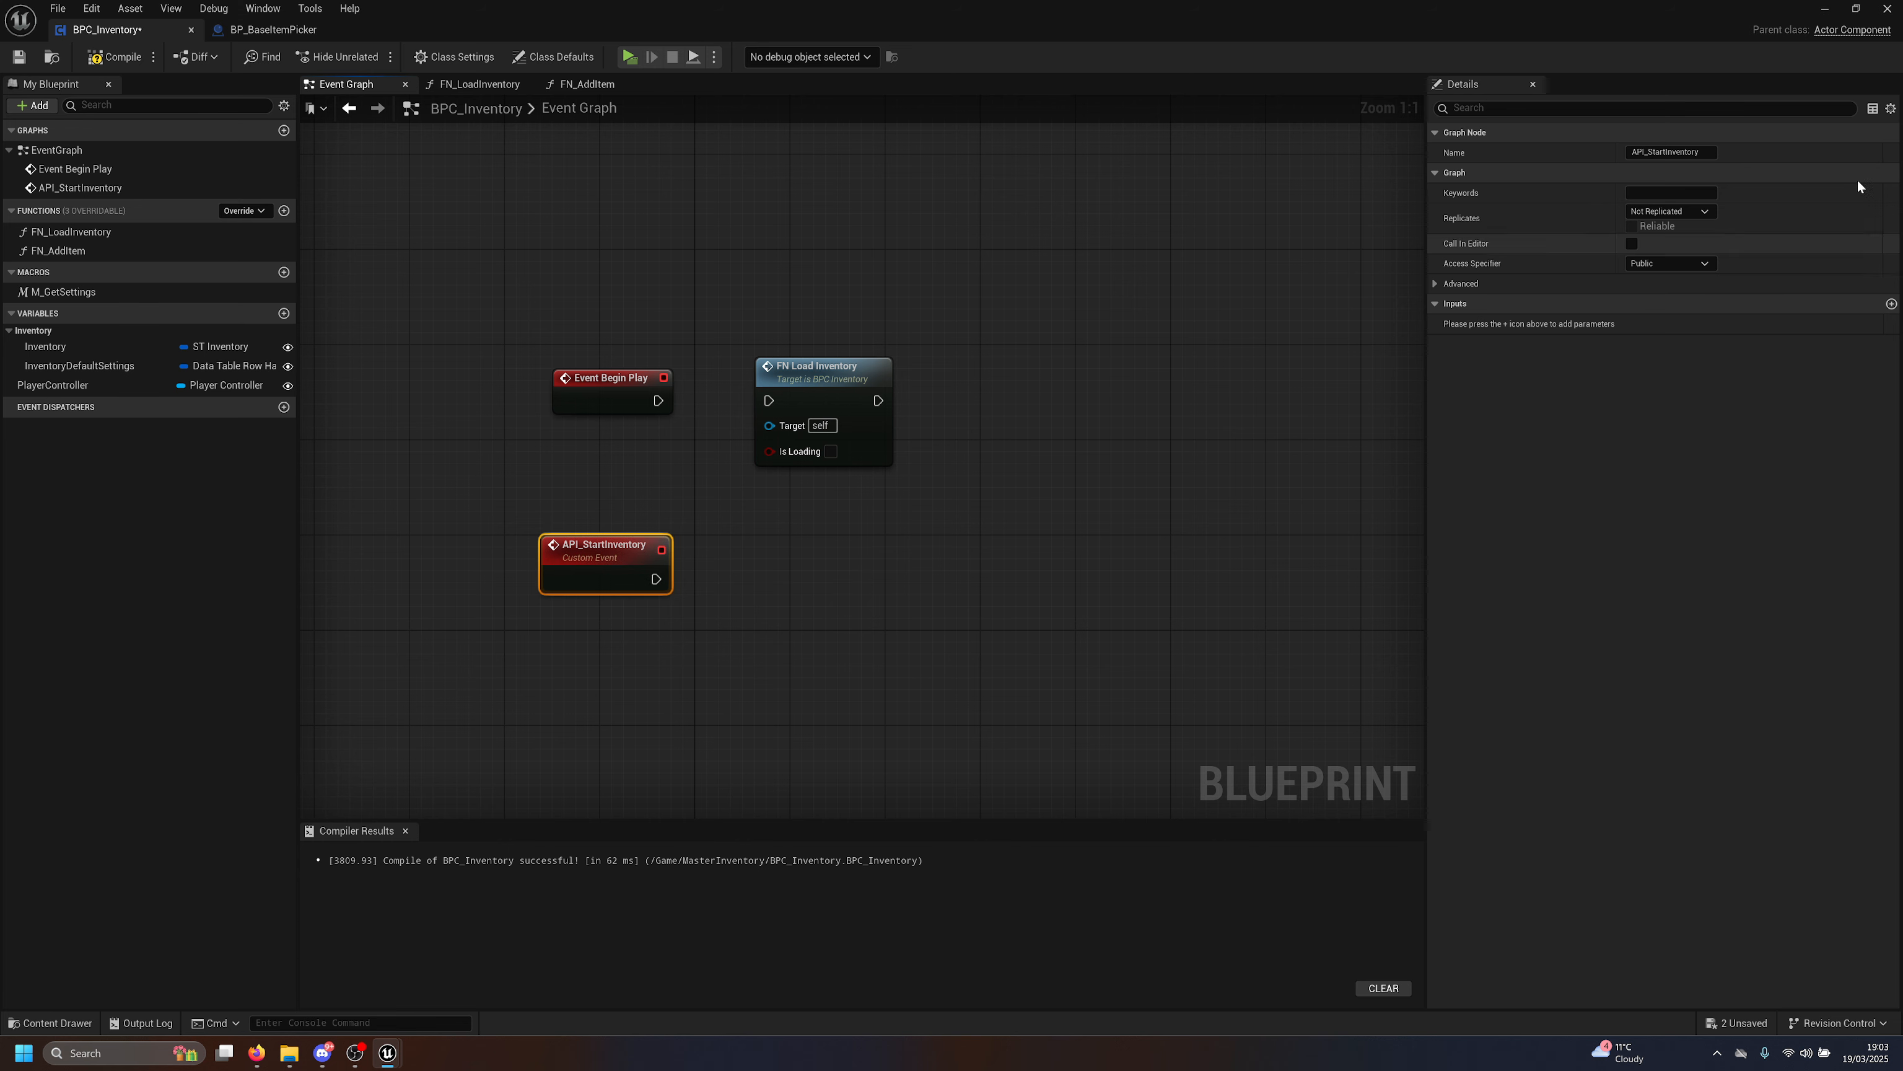
pyautogui.click(1642, 218)
pyautogui.click(1686, 281)
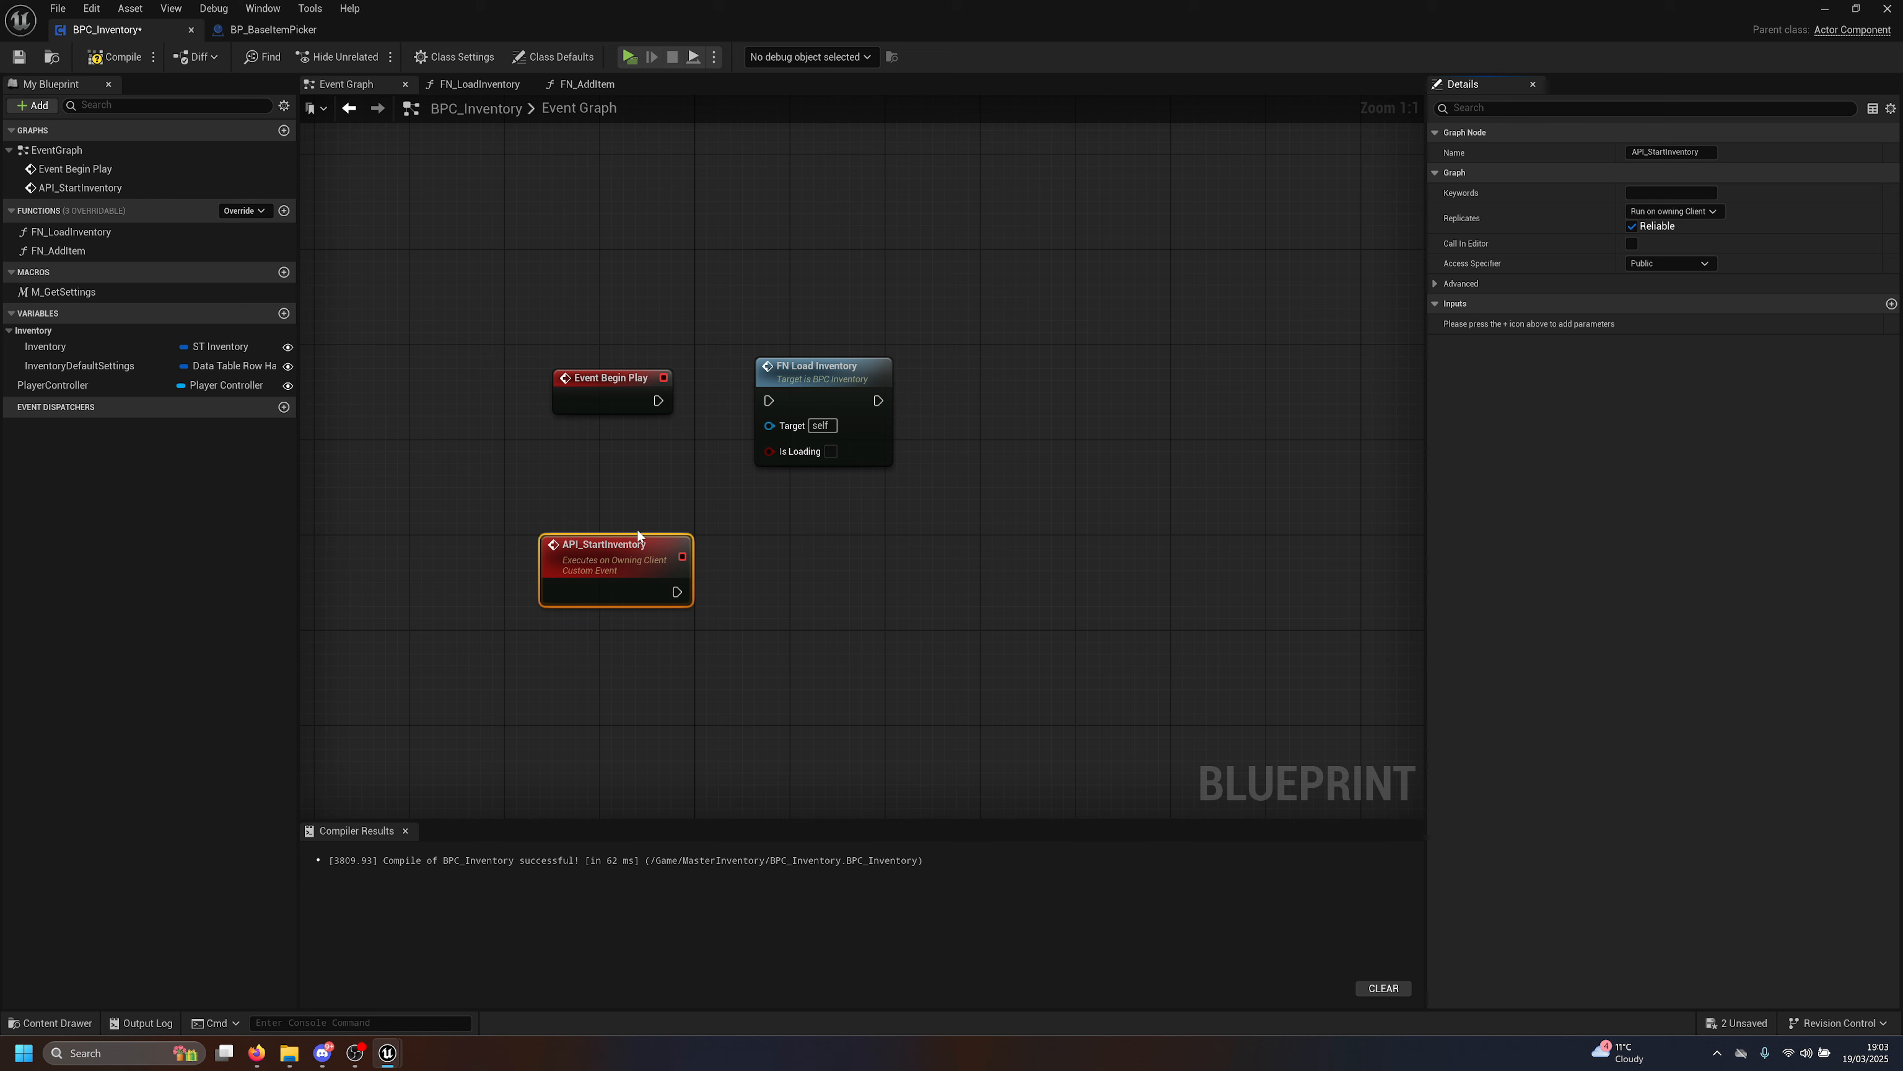
# Add an input parameter named PlayerCOntroller to the API_StartInventory event.
pyautogui.click(1892, 303)
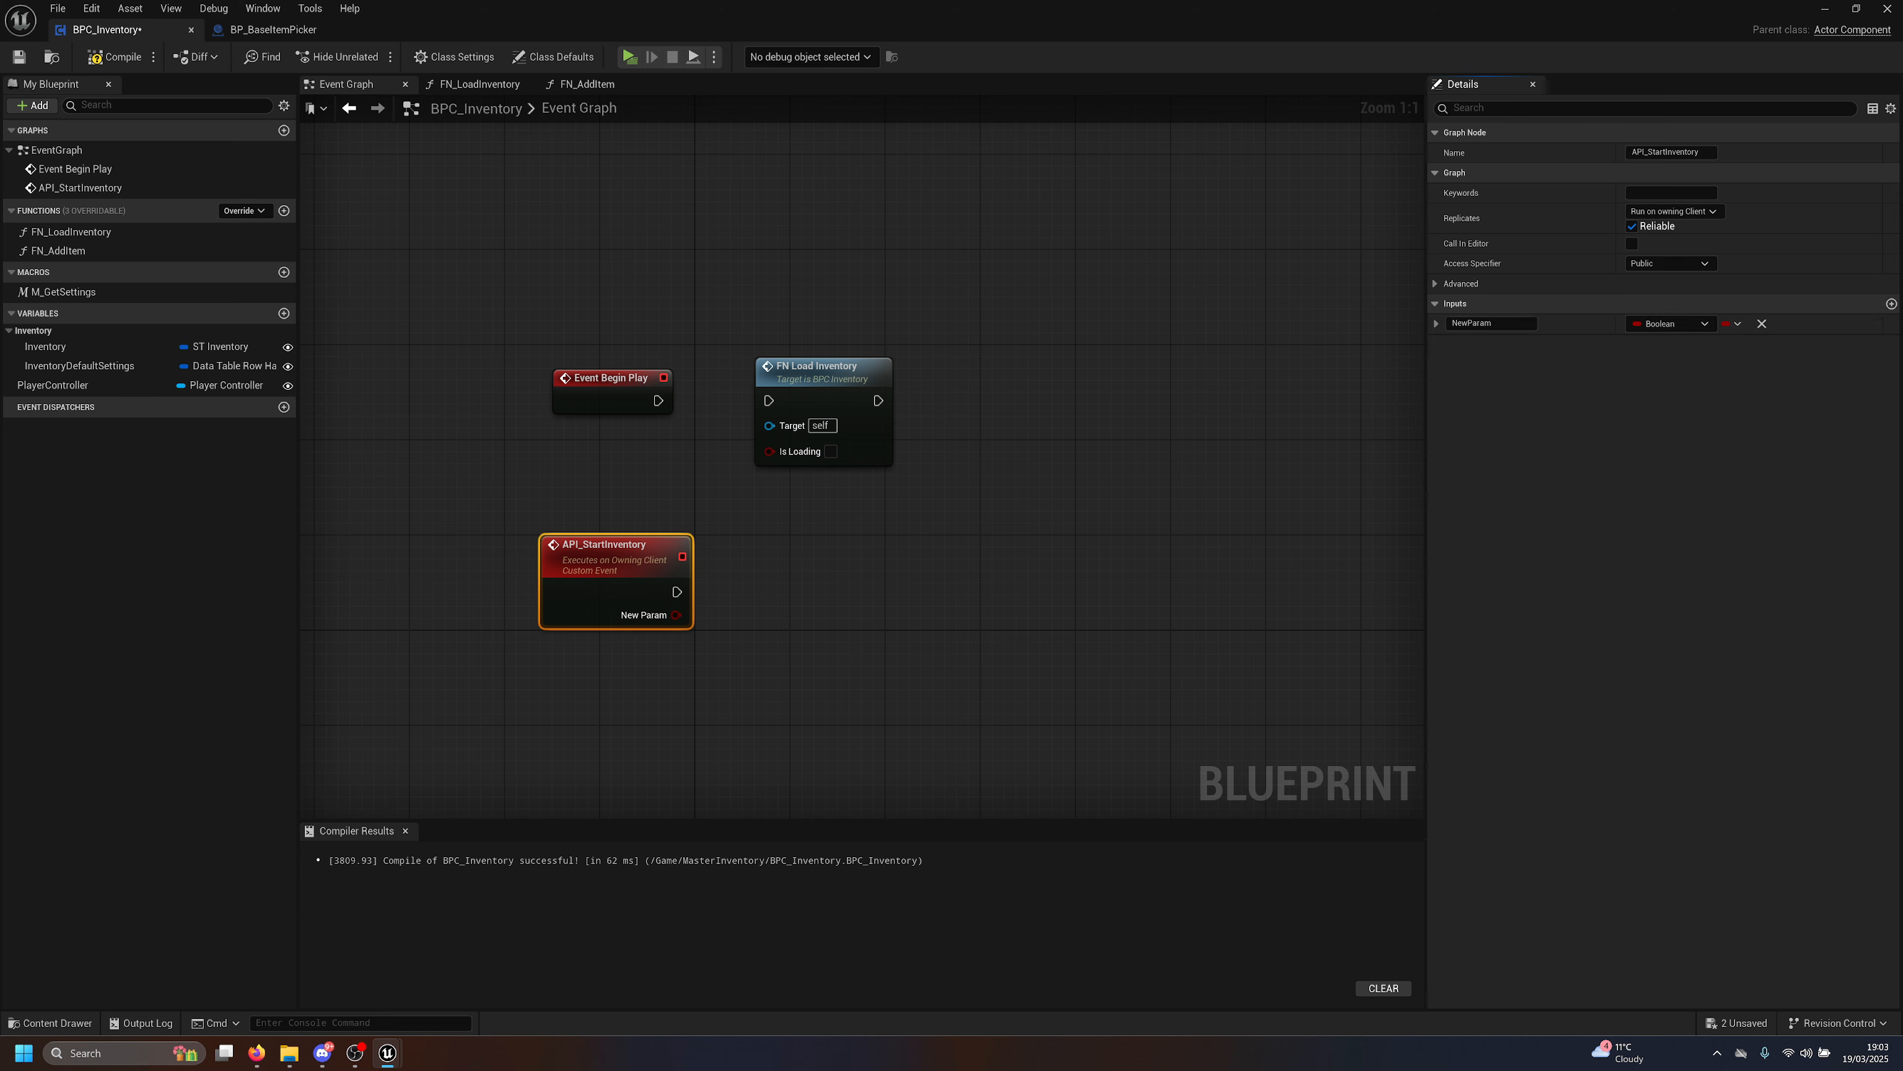
pyautogui.doubleClick(1488, 324)
pyautogui.write('Pl')
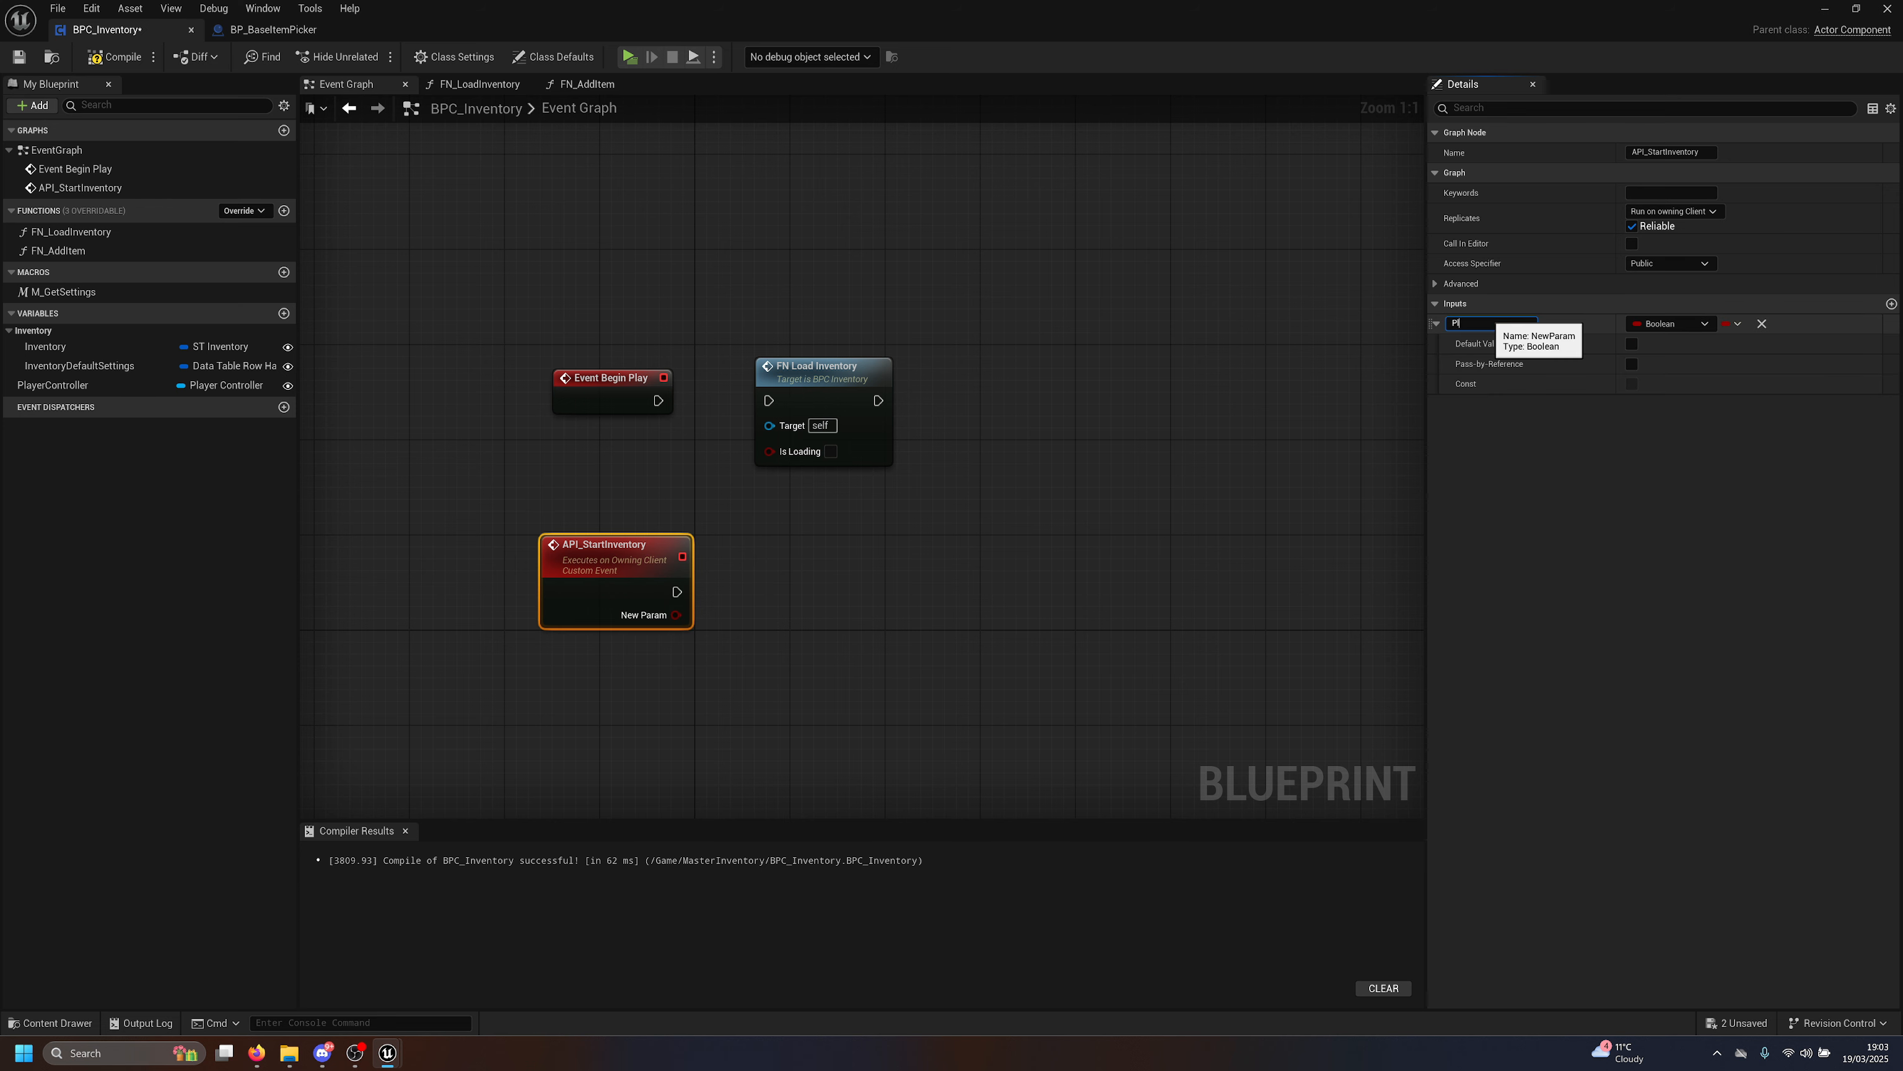
pyautogui.write('ayerCOntroller')
pyautogui.press('Return')
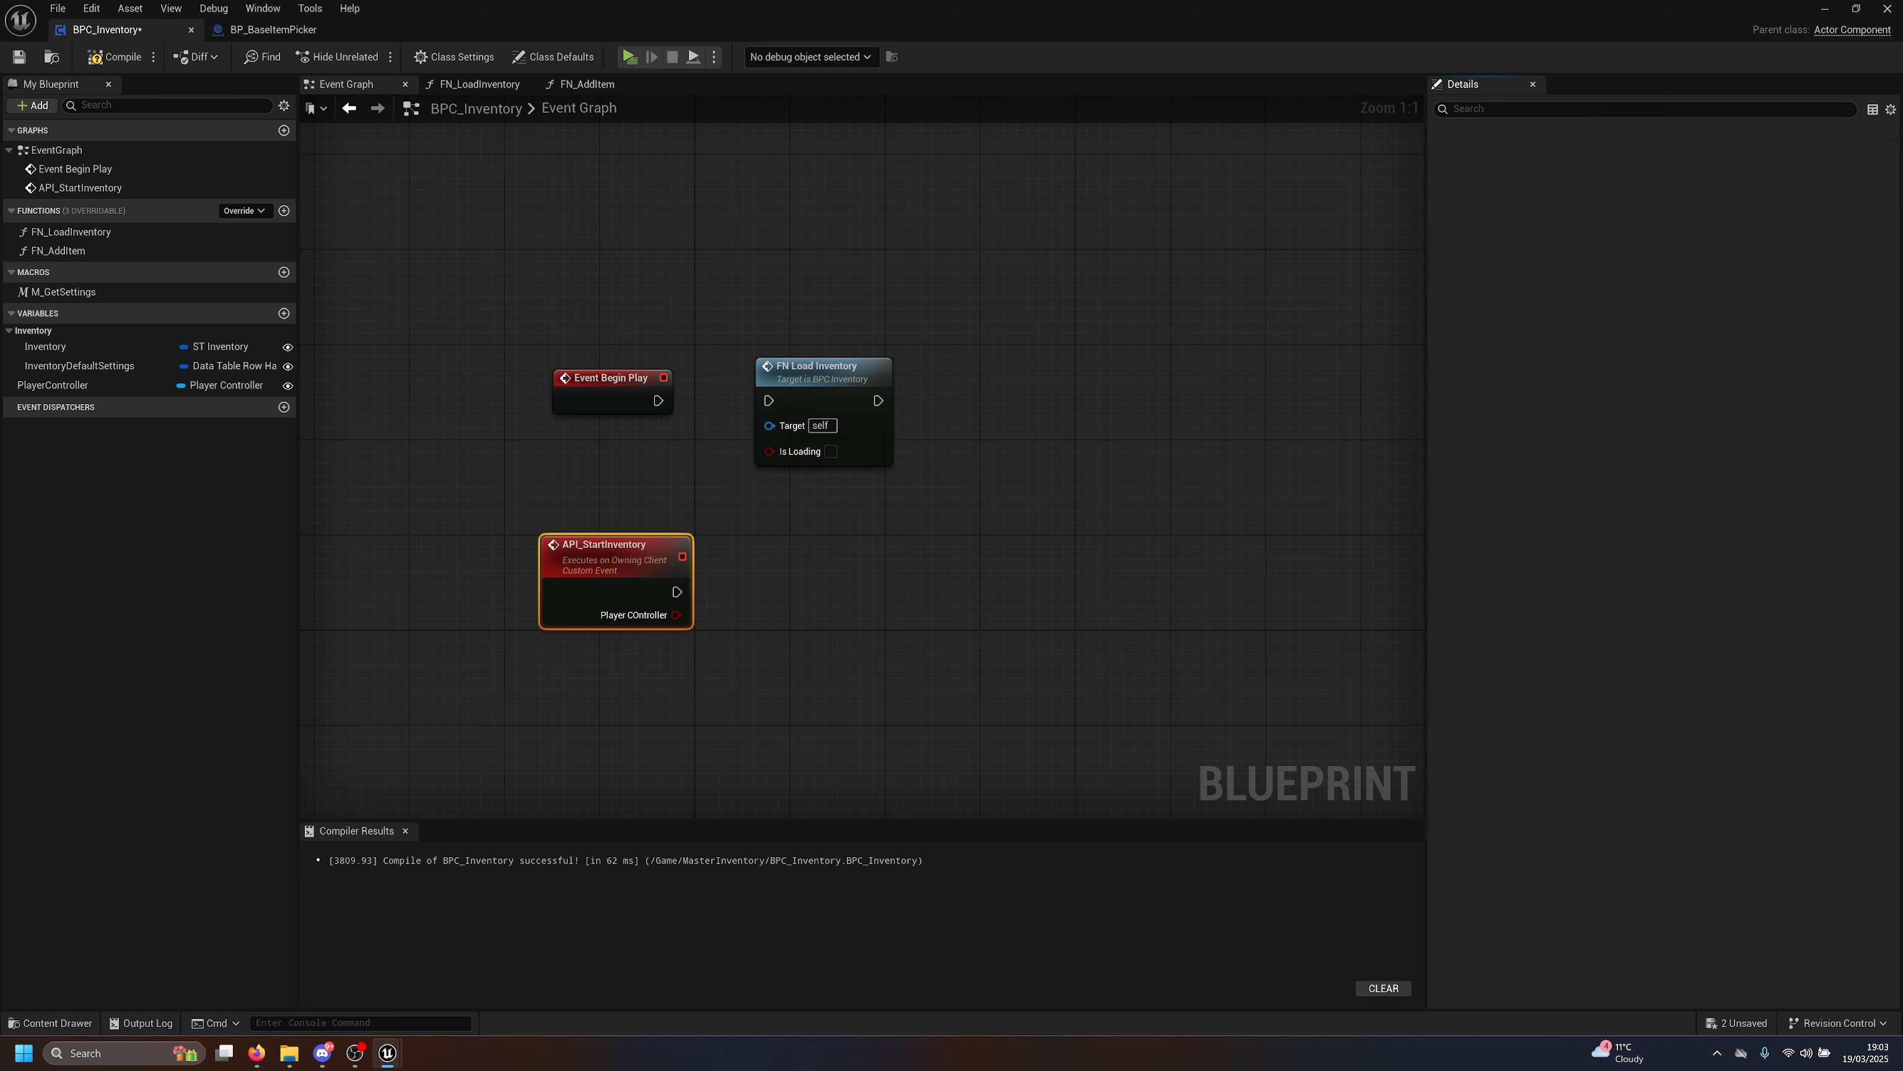
pyautogui.doubleClick(1488, 323)
pyautogui.write('Pla')
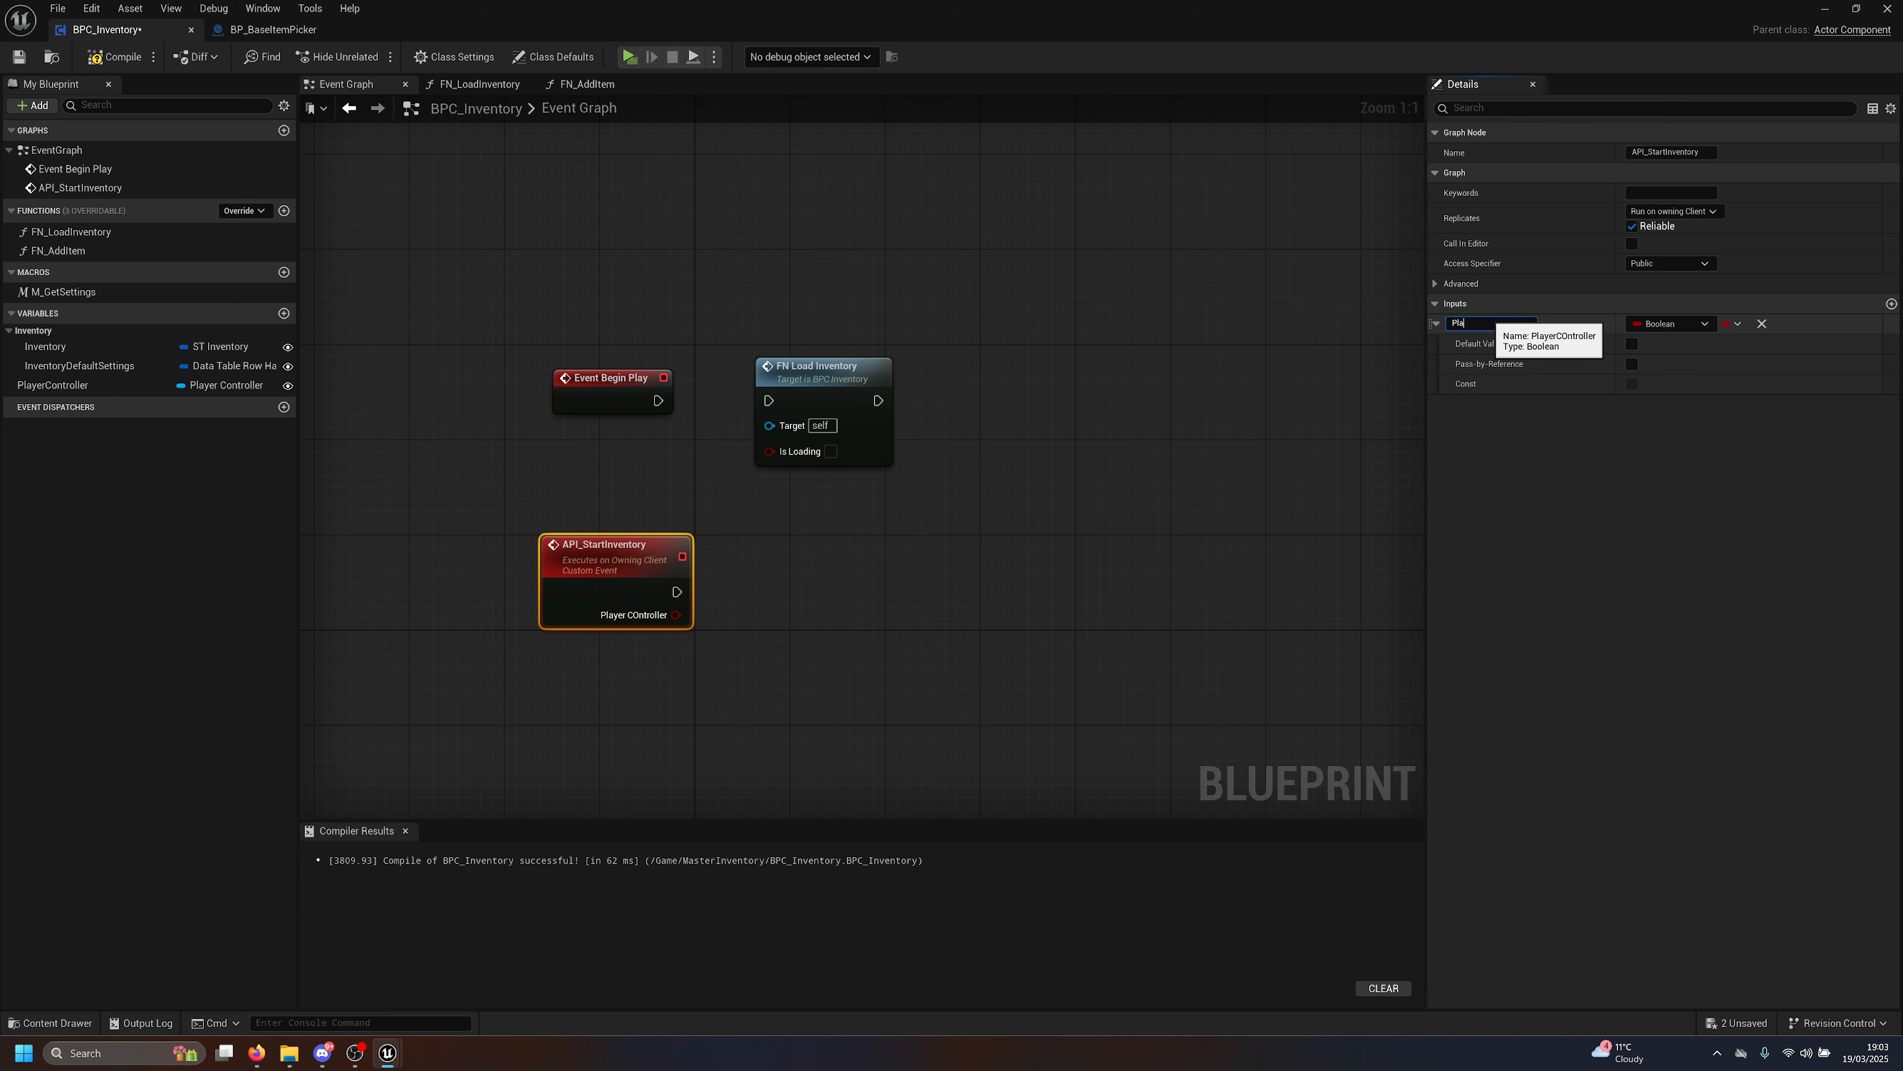
pyautogui.write('yerCOntrolle')
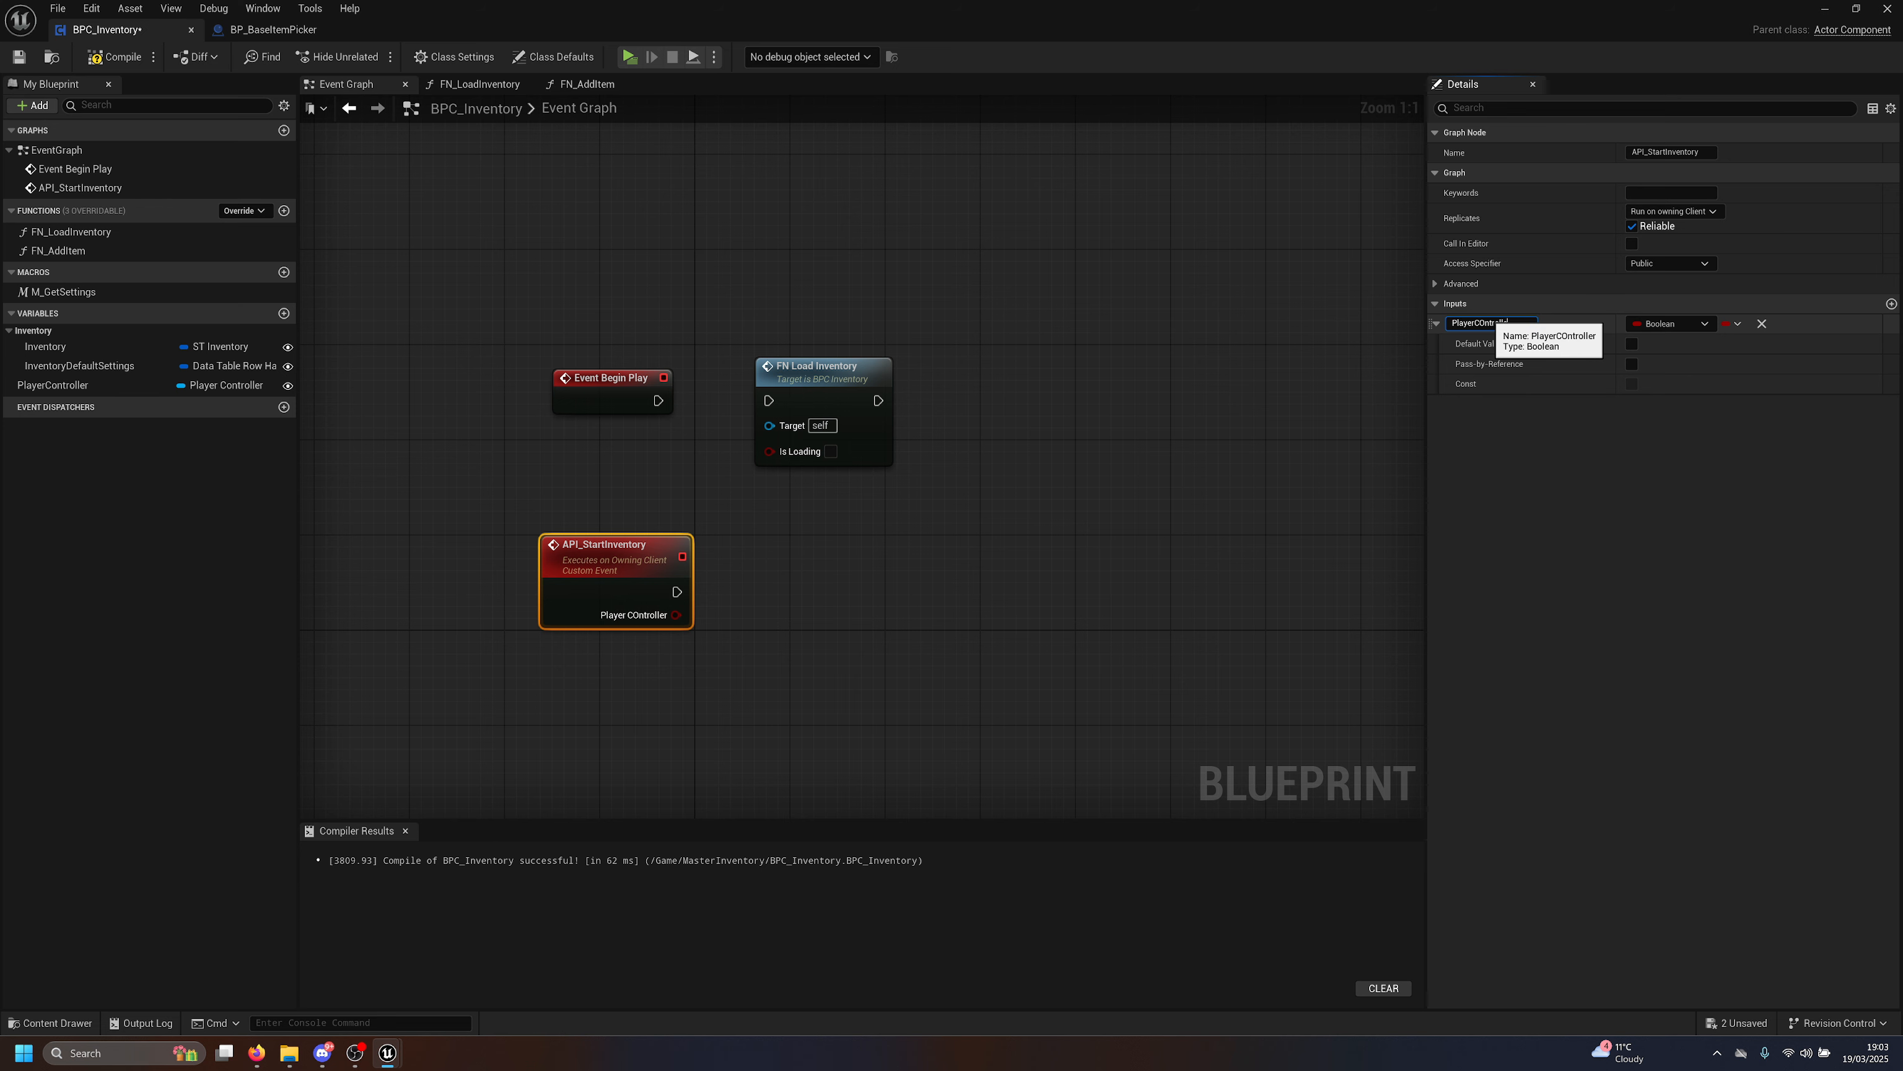